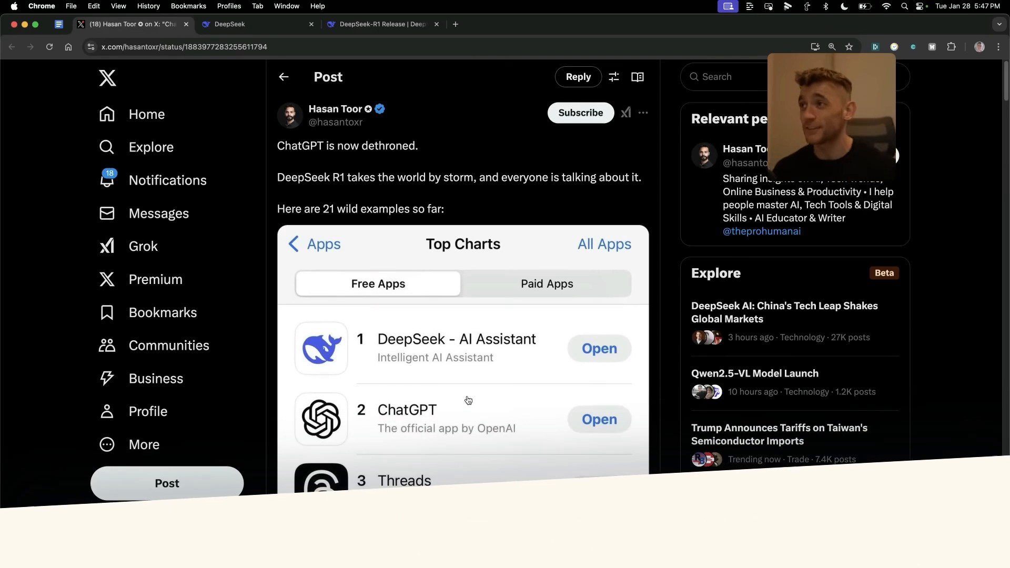
Leave the X post about DeepSeek topping the charts and show the empty DeepSeek chat page
{"action": "left_click", "coordinate": [252, 24]}
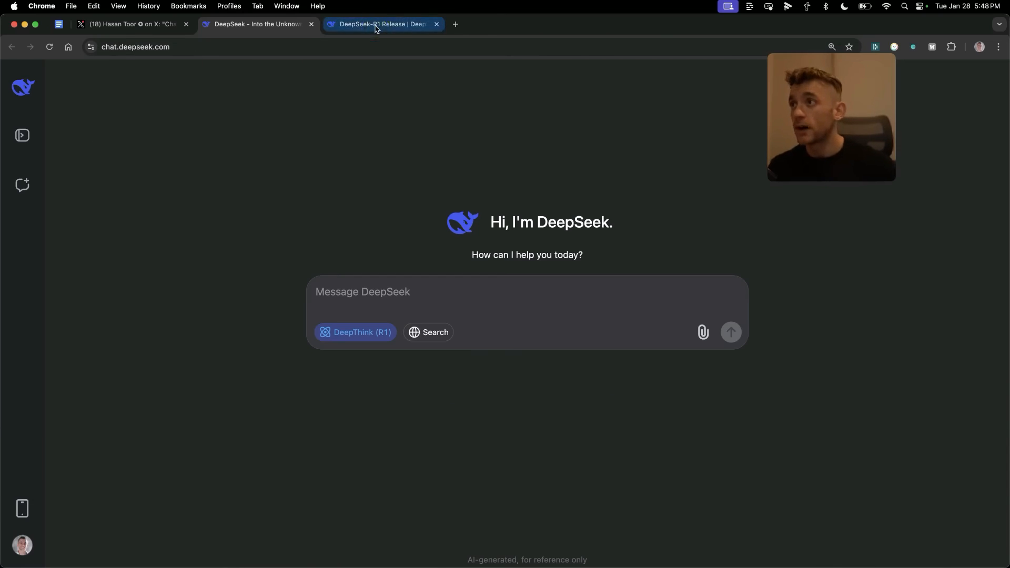
View the DeepSeek-R1 release notes enlarged to read the benchmark chart against OpenAI models
{"action": "left_click", "coordinate": [375, 25]}
{"action": "scroll", "coordinate": [584, 316], "scroll_direction": "down", "scroll_amount": 5}
{"action": "key", "text": "super+equal"}
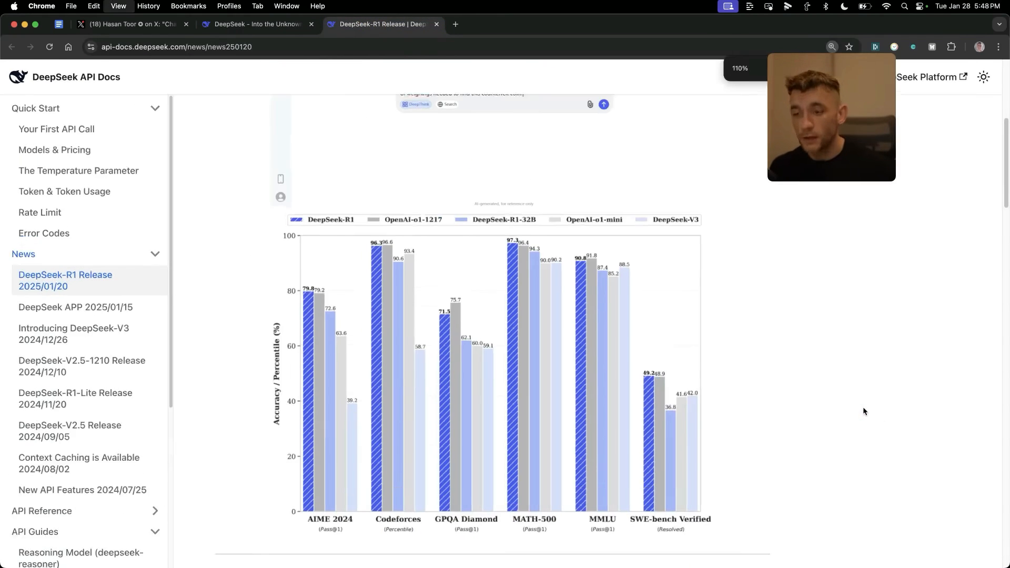
{"action": "key", "text": "super+equal"}
{"action": "scroll", "coordinate": [782, 342], "scroll_direction": "down", "scroll_amount": 1}
{"action": "scroll", "coordinate": [783, 343], "scroll_direction": "down", "scroll_amount": 1}
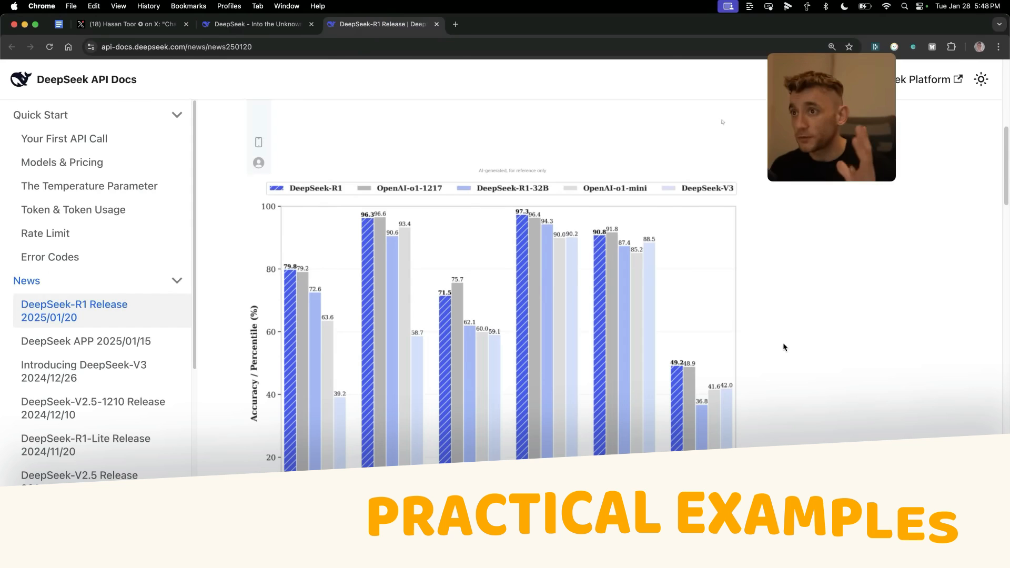
{"action": "left_click_drag", "start_coordinate": [801, 131], "coordinate": [871, 180]}
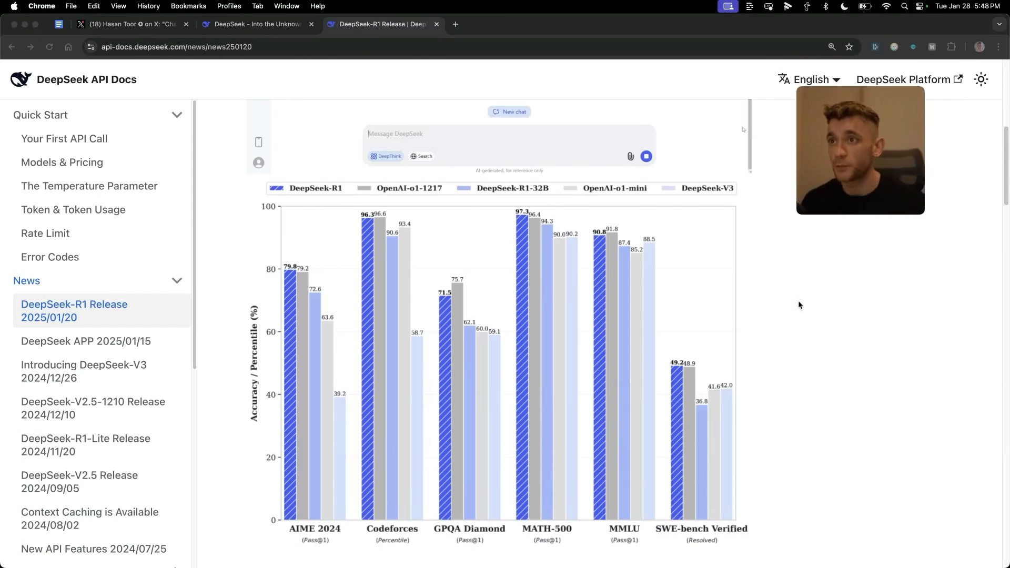
{"action": "left_click", "coordinate": [792, 312]}
{"action": "scroll", "coordinate": [793, 311], "scroll_direction": "down", "scroll_amount": 2}
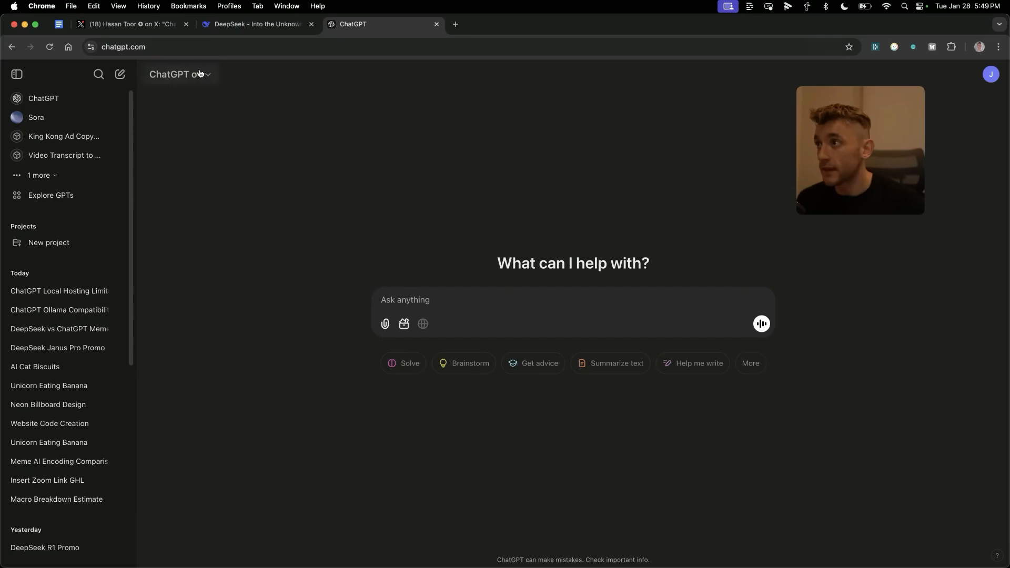
Copy the Prompt 1 SEO article text from the comparison doc and paste it into DeepSeek's message box
{"action": "left_click", "coordinate": [272, 28]}
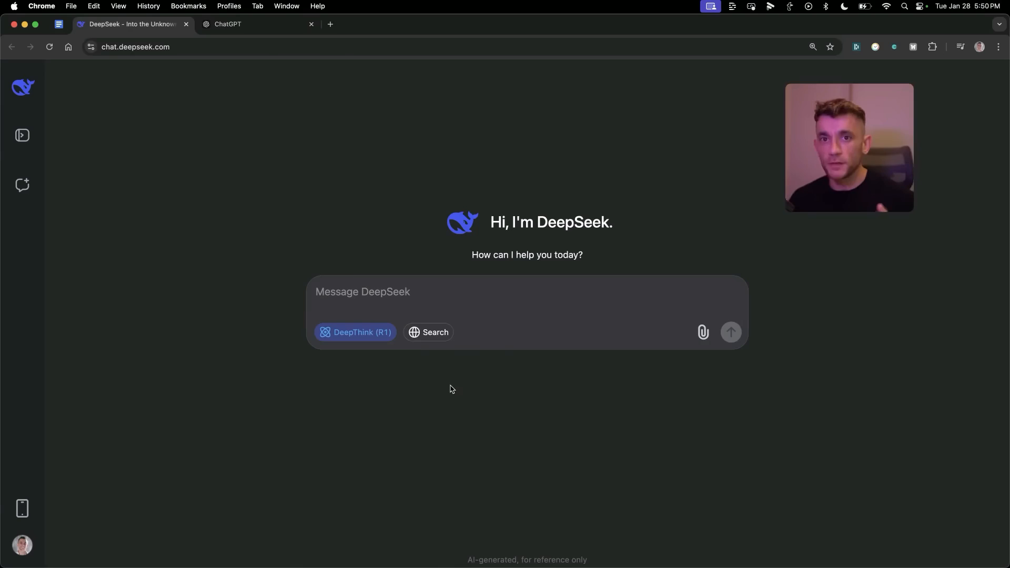
{"action": "left_click", "coordinate": [59, 24]}
{"action": "left_click", "coordinate": [238, 217]}
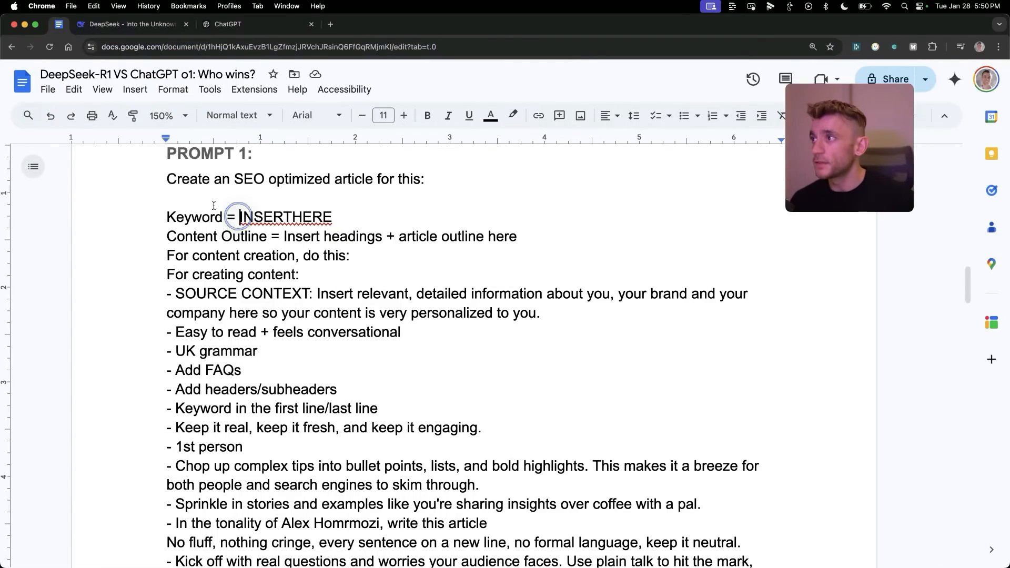
{"action": "scroll", "coordinate": [166, 178], "scroll_direction": "down", "scroll_amount": 5}
{"action": "left_click", "coordinate": [420, 486], "text": "shift"}
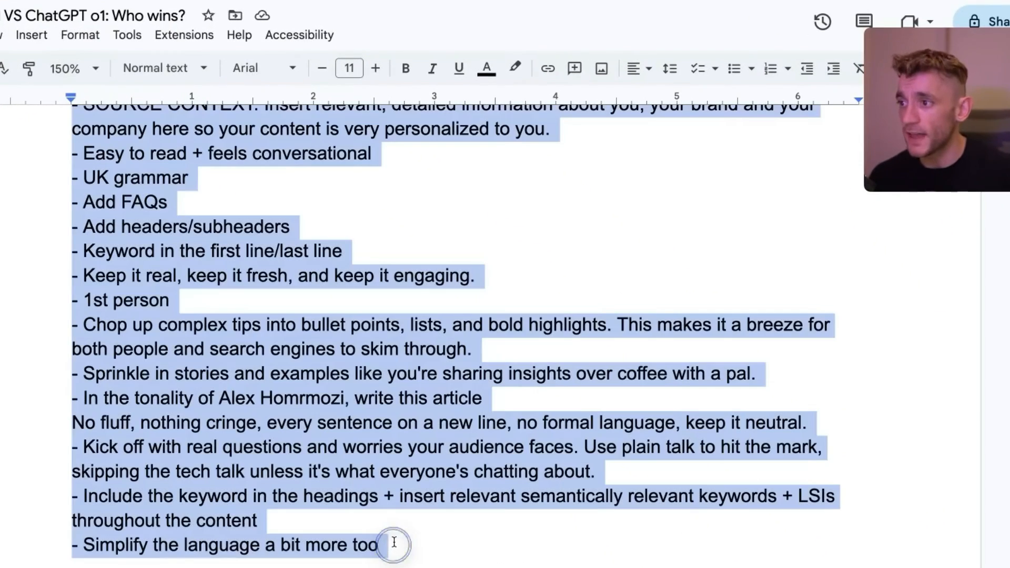
{"action": "scroll", "coordinate": [359, 427], "scroll_direction": "up", "scroll_amount": 5}
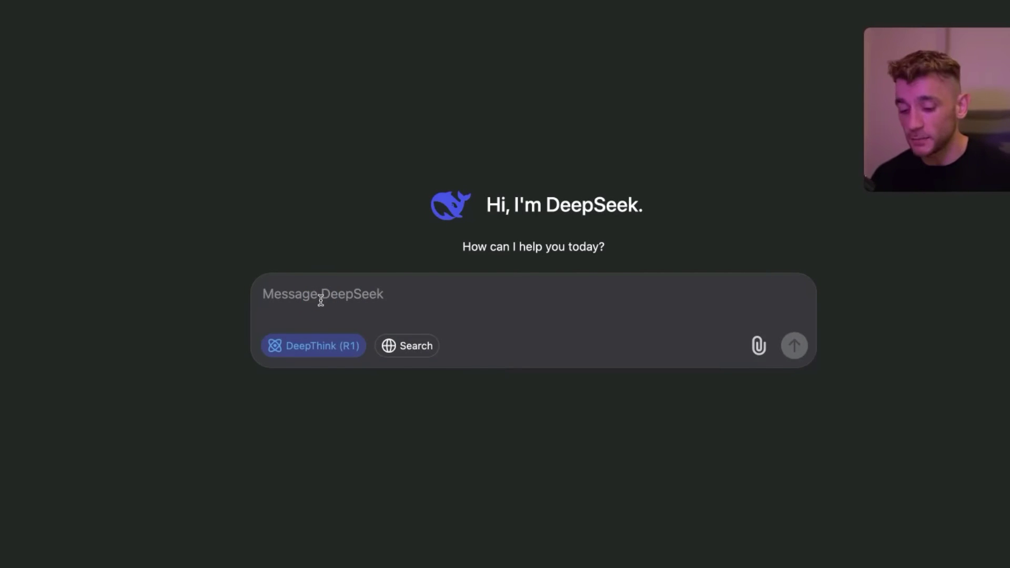
{"action": "key", "text": "ctrl+v"}
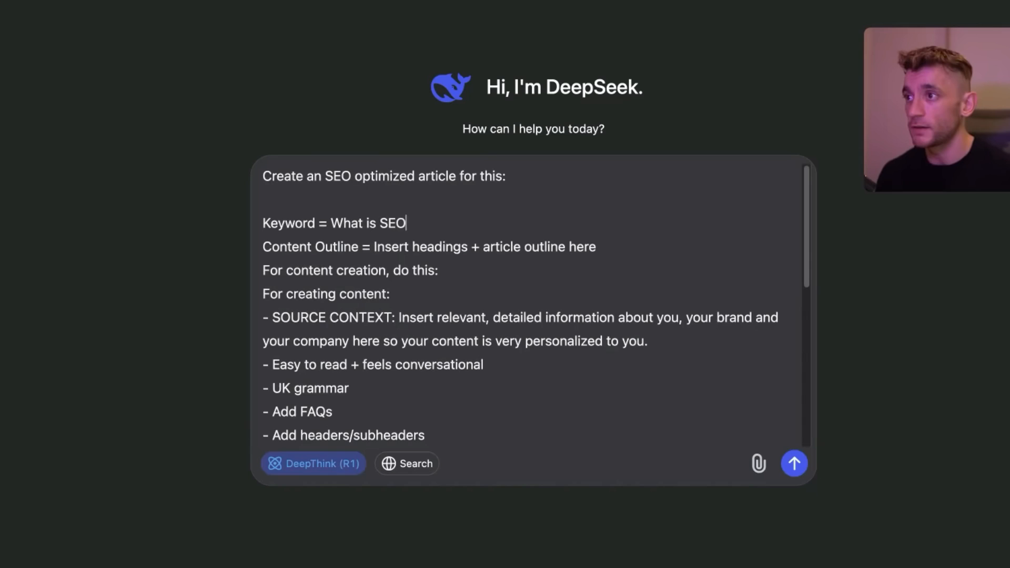
{"action": "type", "text": "?"}
Send the SEO prompt with keyword 'What is SEO?' to DeepSeek R1 and to ChatGPT o1
{"action": "key", "text": "ctrl+a"}
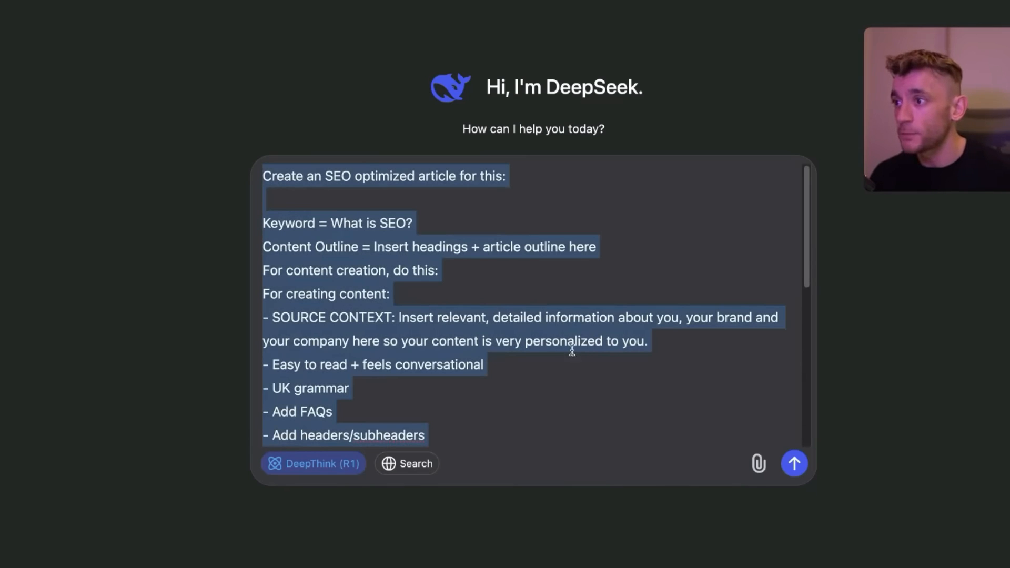
{"action": "scroll", "coordinate": [538, 342], "scroll_direction": "down", "scroll_amount": 5}
{"action": "scroll", "coordinate": [535, 335], "scroll_direction": "up", "scroll_amount": 5}
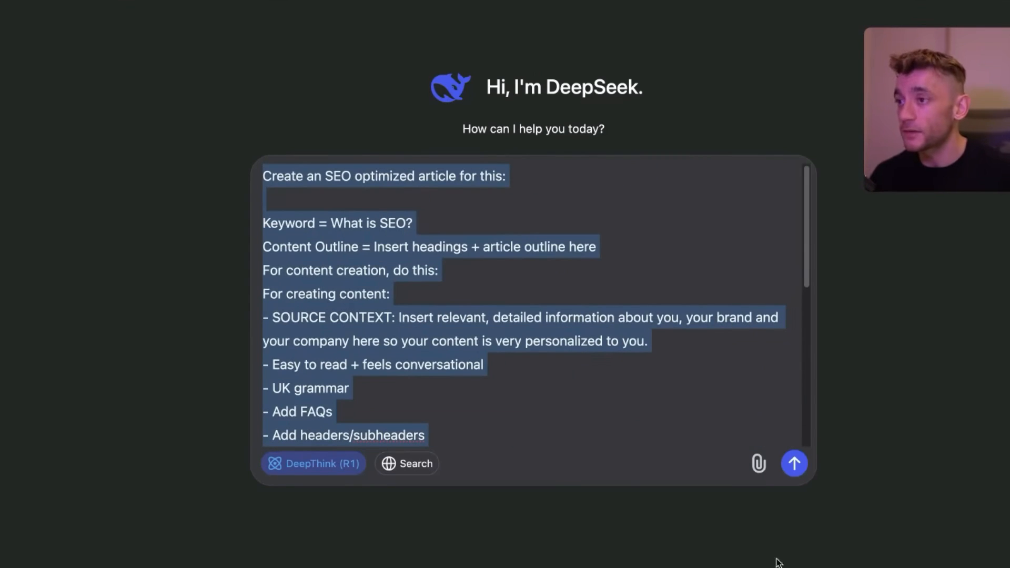
{"action": "key", "text": "Return"}
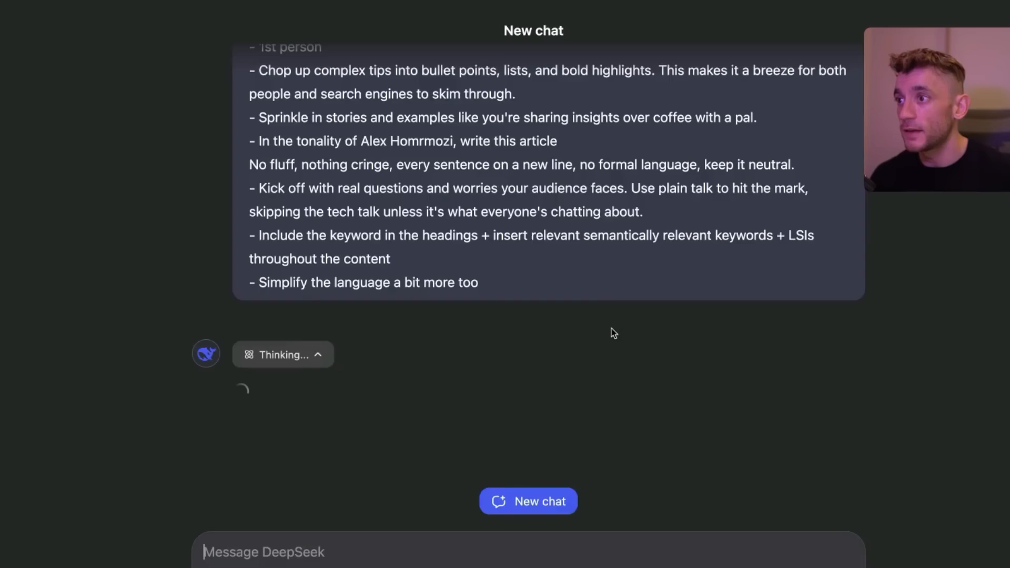
{"action": "key", "text": "ctrl+Tab"}
{"action": "key", "text": "ctrl+v"}
{"action": "key", "text": "Return"}
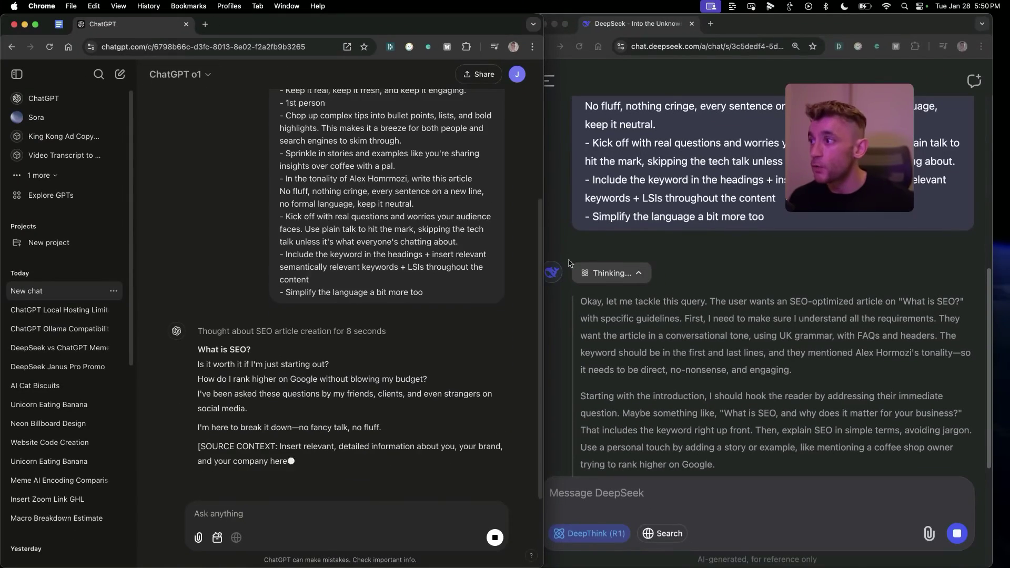
Alternate between the tiled ChatGPT and DeepSeek windows while both 'What is SEO?' articles stream
{"action": "left_click", "coordinate": [707, 324]}
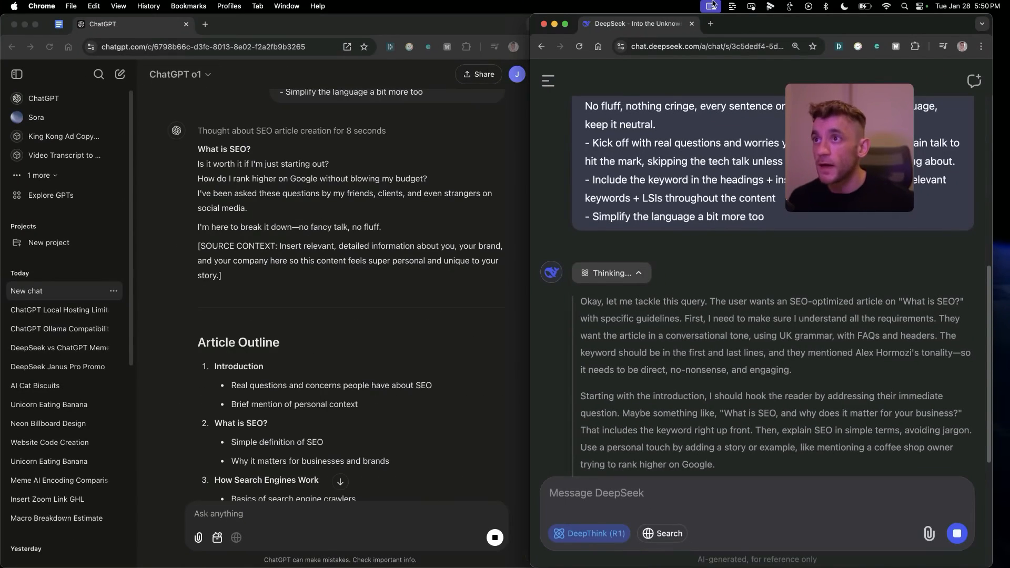
{"action": "scroll", "coordinate": [706, 324], "scroll_direction": "down", "scroll_amount": 3}
{"action": "scroll", "coordinate": [706, 324], "scroll_direction": "down", "scroll_amount": 5}
{"action": "scroll", "coordinate": [345, 300], "scroll_direction": "down", "scroll_amount": 4}
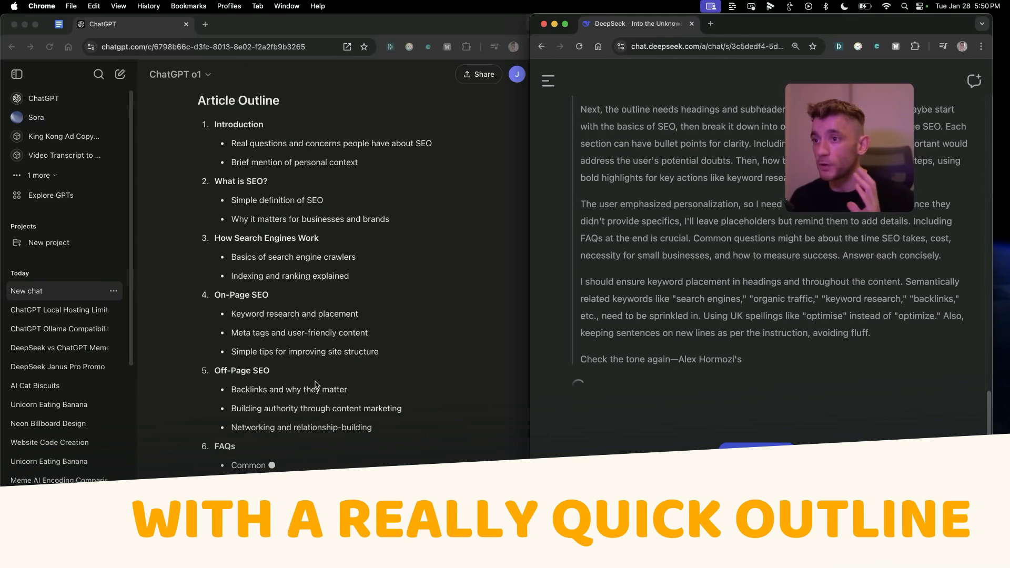
{"action": "left_click", "coordinate": [316, 449]}
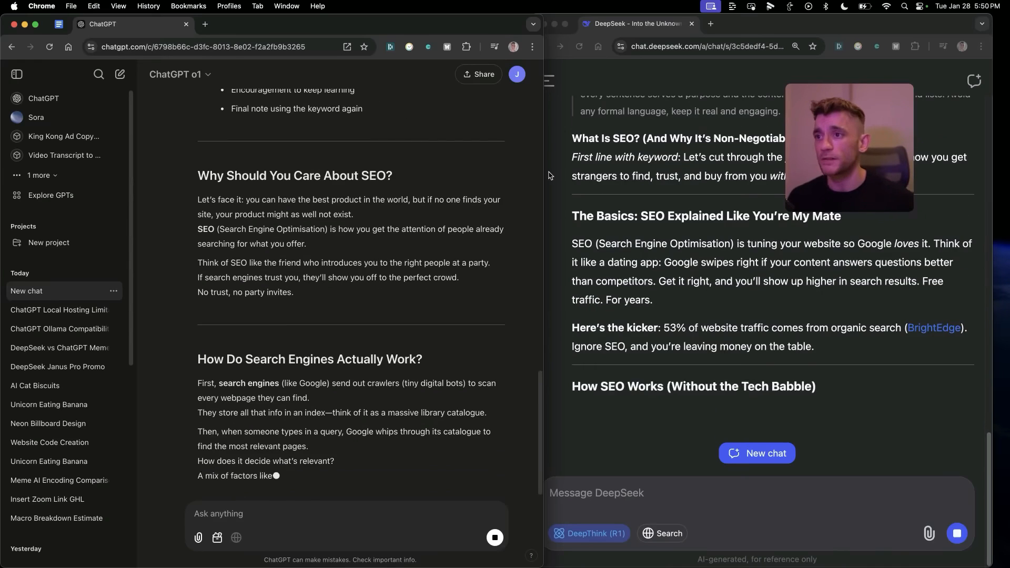
{"action": "left_click_drag", "start_coordinate": [843, 159], "coordinate": [895, 434]}
{"action": "left_click", "coordinate": [789, 347]}
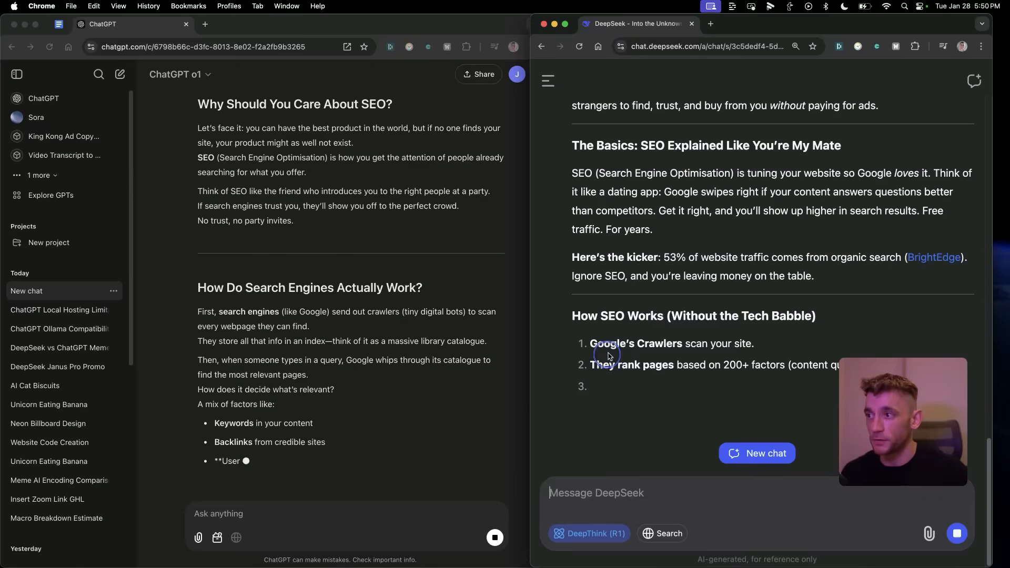
{"action": "scroll", "coordinate": [637, 223], "scroll_direction": "up", "scroll_amount": 3}
{"action": "scroll", "coordinate": [638, 223], "scroll_direction": "up", "scroll_amount": 1}
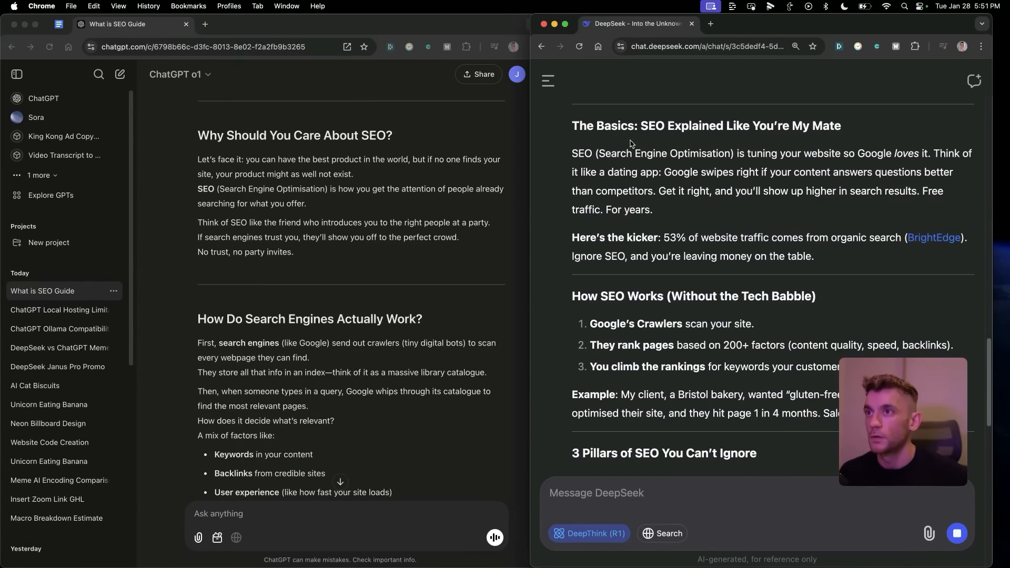
{"action": "left_click", "coordinate": [226, 129]}
{"action": "left_click", "coordinate": [387, 135]}
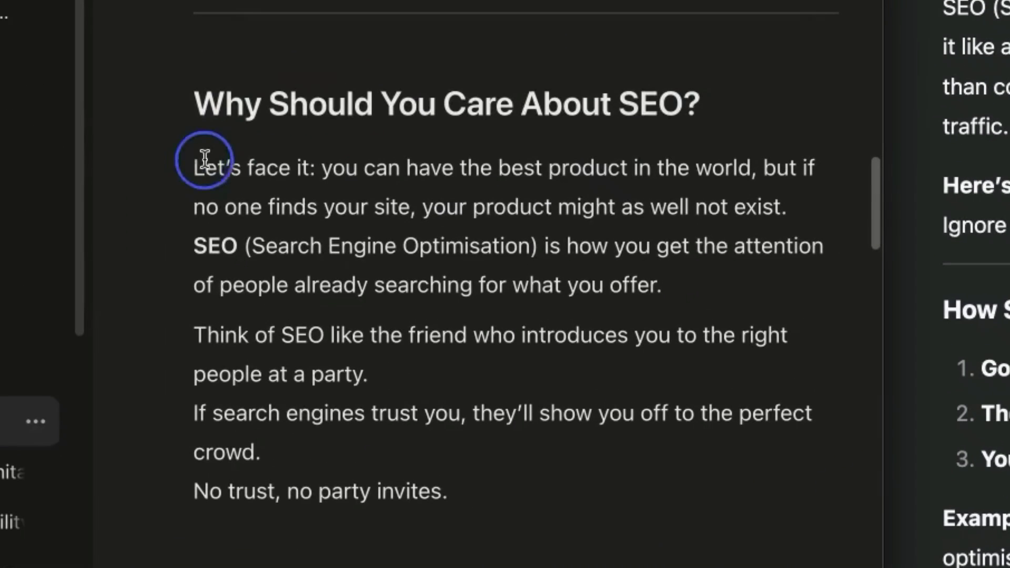
{"action": "mouse_move", "coordinate": [204, 159]}
{"action": "left_mouse_down"}
{"action": "mouse_move", "coordinate": [452, 192]}
{"action": "mouse_move", "coordinate": [473, 211]}
{"action": "mouse_move", "coordinate": [798, 209]}
{"action": "left_mouse_up"}
{"action": "left_click", "coordinate": [798, 209]}
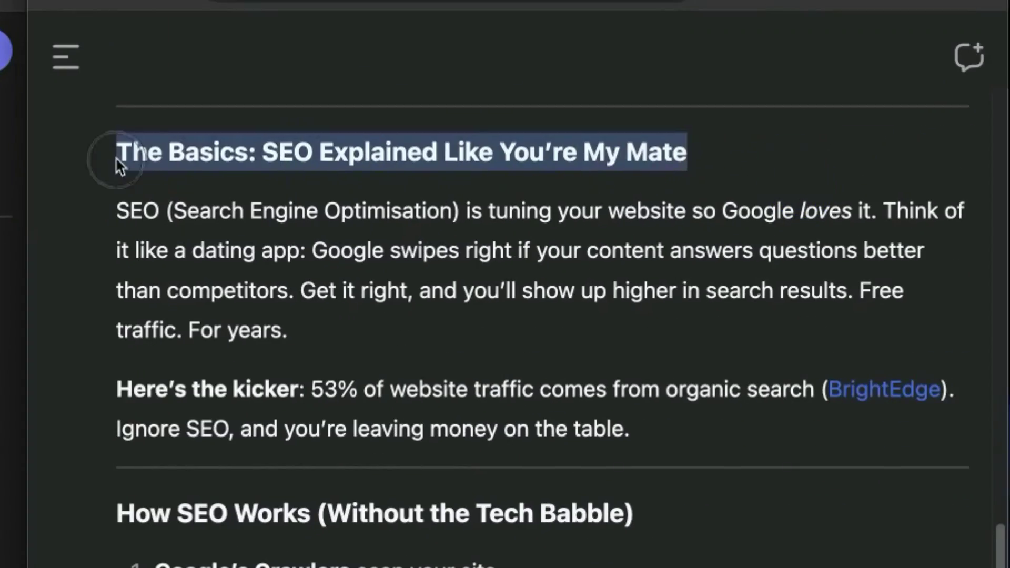
{"action": "left_click", "coordinate": [69, 167]}
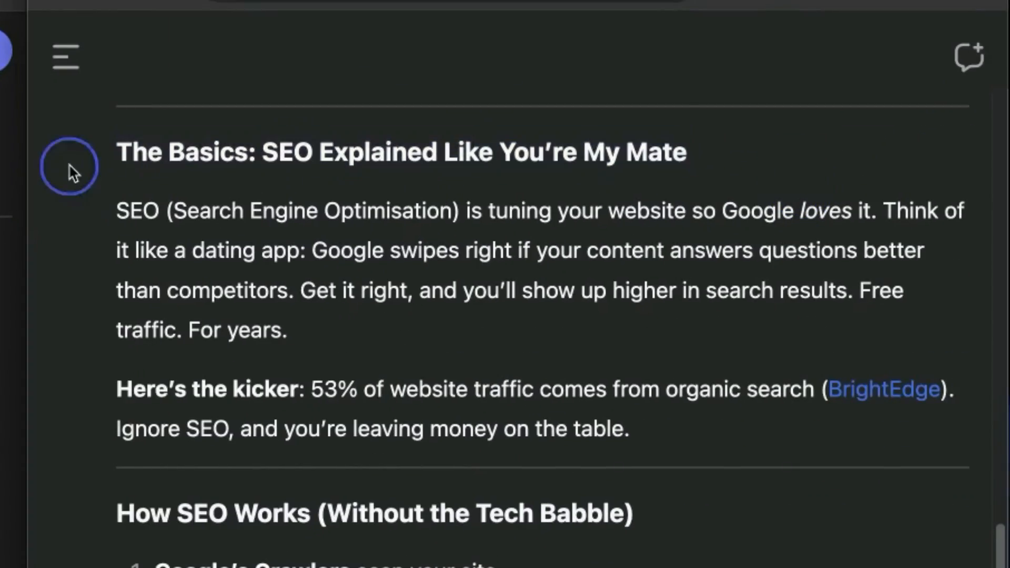
{"action": "mouse_move", "coordinate": [87, 157]}
{"action": "left_mouse_down"}
{"action": "mouse_move", "coordinate": [465, 150]}
{"action": "mouse_move", "coordinate": [767, 175]}
{"action": "left_mouse_up"}
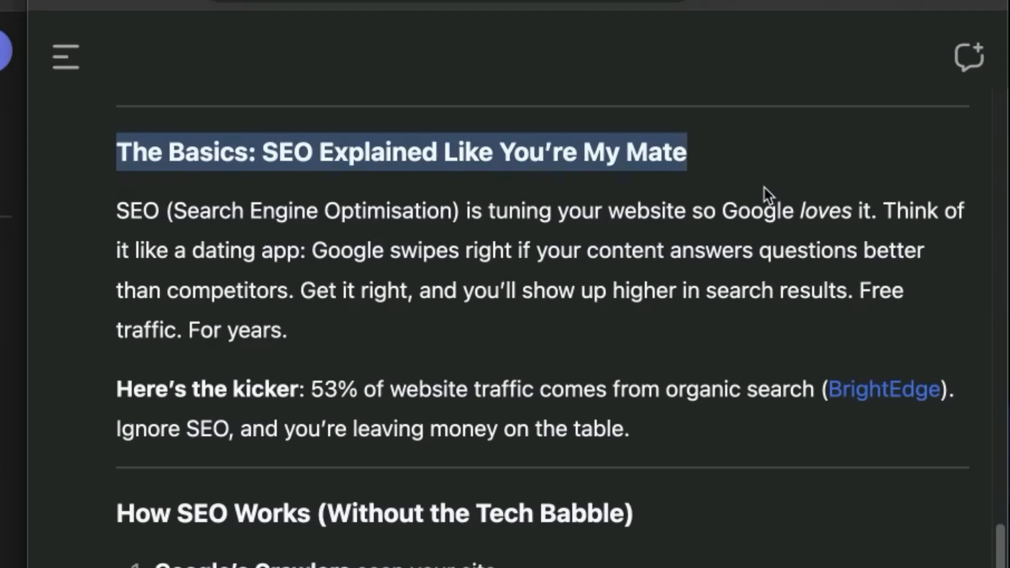
{"action": "left_click", "coordinate": [412, 204]}
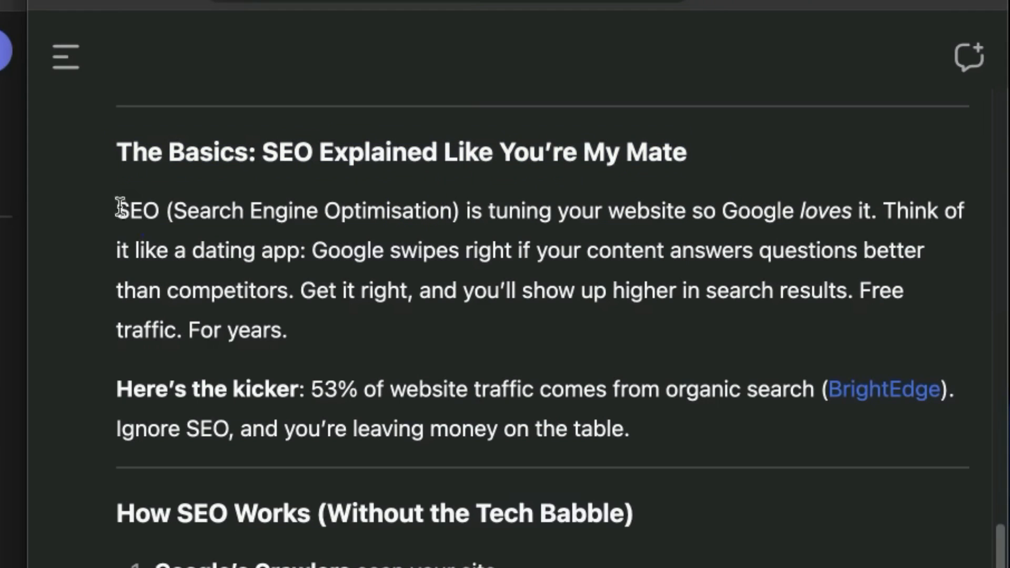
{"action": "mouse_move", "coordinate": [120, 208]}
{"action": "left_mouse_down"}
{"action": "mouse_move", "coordinate": [273, 221]}
{"action": "mouse_move", "coordinate": [857, 219]}
{"action": "mouse_move", "coordinate": [288, 243]}
{"action": "left_mouse_up"}
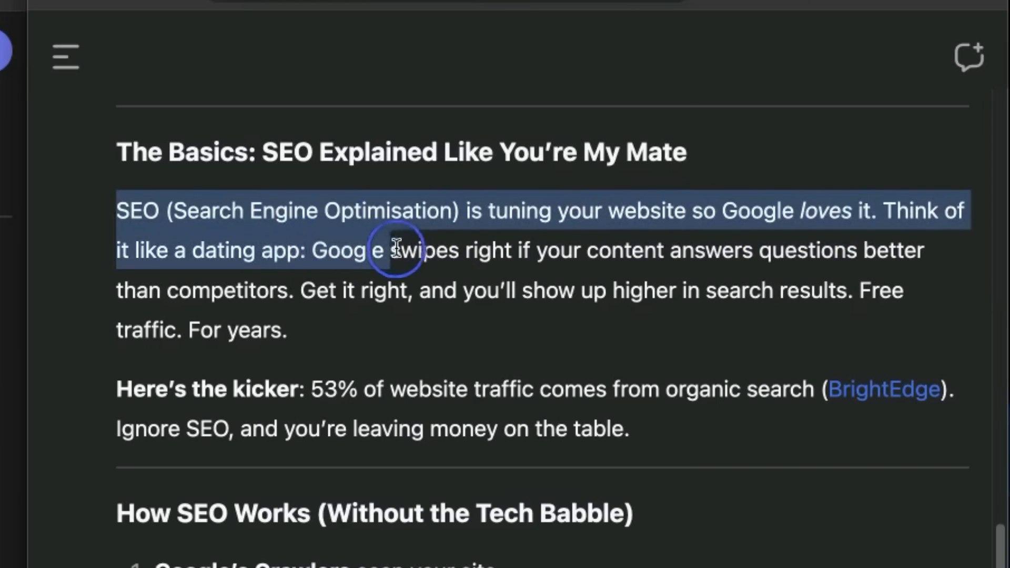
{"action": "mouse_move", "coordinate": [397, 248]}
{"action": "left_mouse_down"}
{"action": "mouse_move", "coordinate": [857, 235]}
{"action": "mouse_move", "coordinate": [929, 253]}
{"action": "mouse_move", "coordinate": [346, 279]}
{"action": "left_mouse_up"}
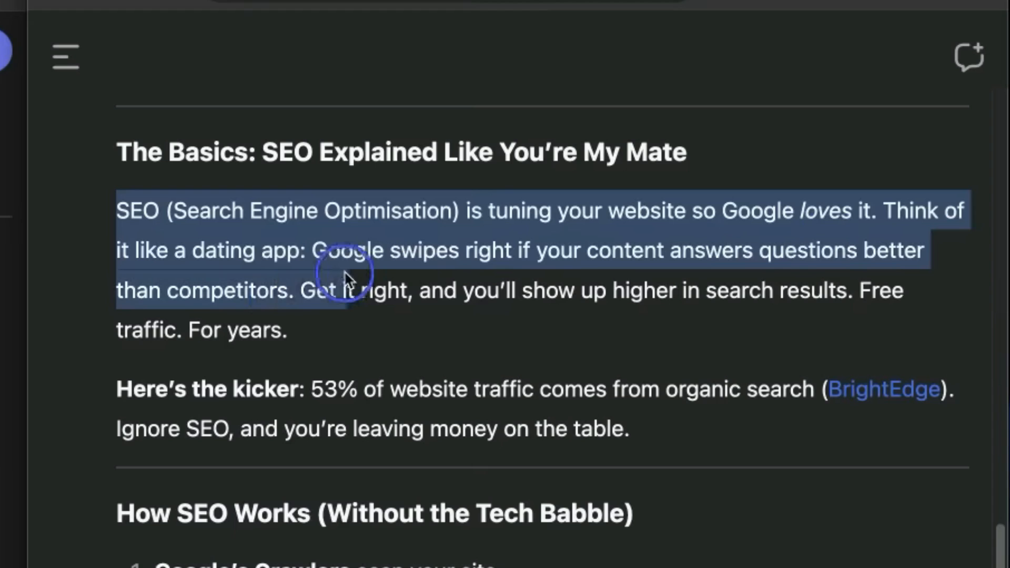
{"action": "mouse_move", "coordinate": [287, 291]}
{"action": "left_mouse_down"}
{"action": "mouse_move", "coordinate": [816, 295]}
{"action": "mouse_move", "coordinate": [856, 324]}
{"action": "left_mouse_up"}
{"action": "left_click", "coordinate": [544, 347]}
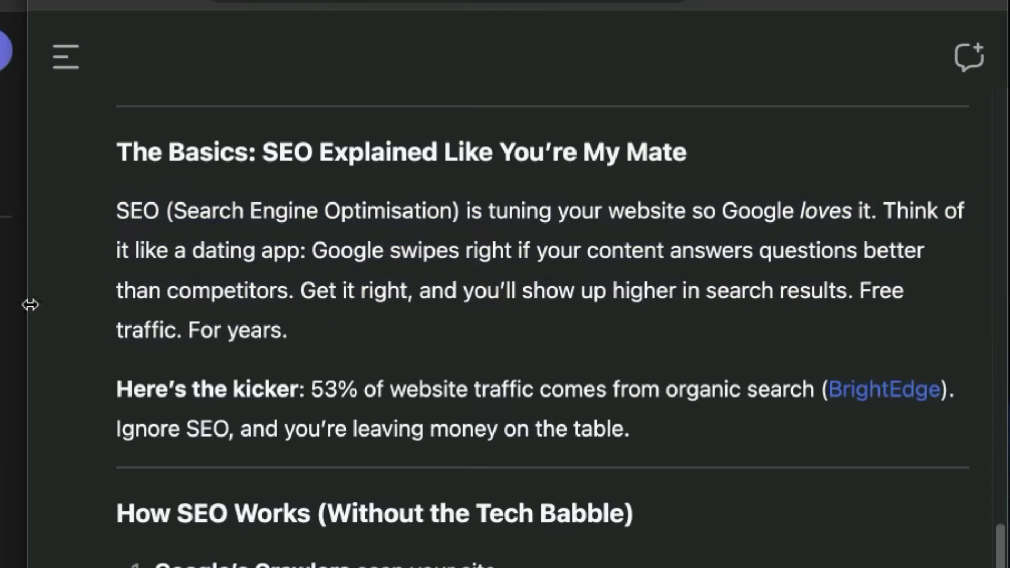
{"action": "triple_click", "coordinate": [149, 262]}
{"action": "mouse_move", "coordinate": [115, 211]}
{"action": "left_mouse_down"}
{"action": "mouse_move", "coordinate": [429, 282]}
{"action": "mouse_move", "coordinate": [686, 423]}
{"action": "left_mouse_up"}
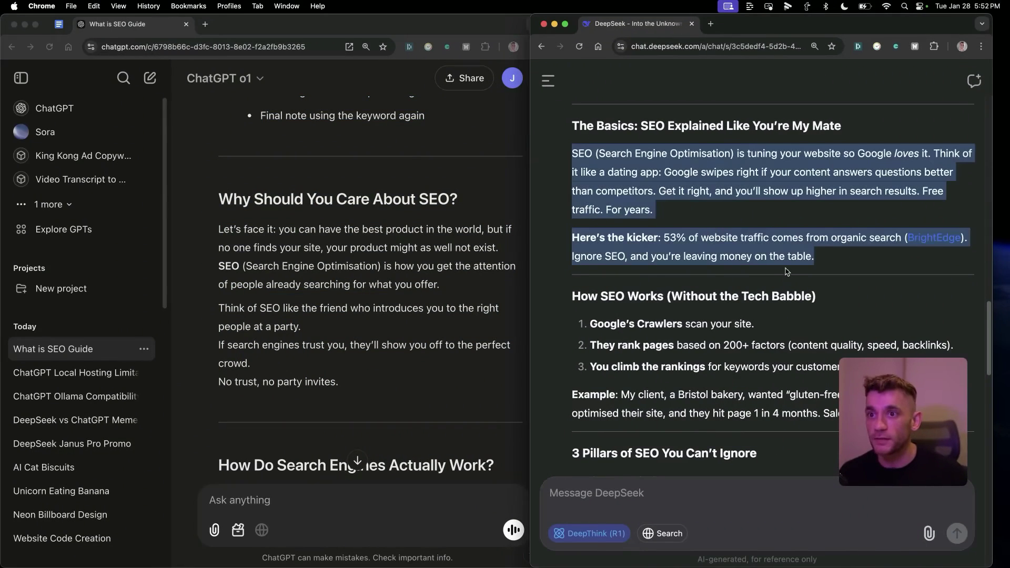
{"action": "left_click", "coordinate": [785, 272]}
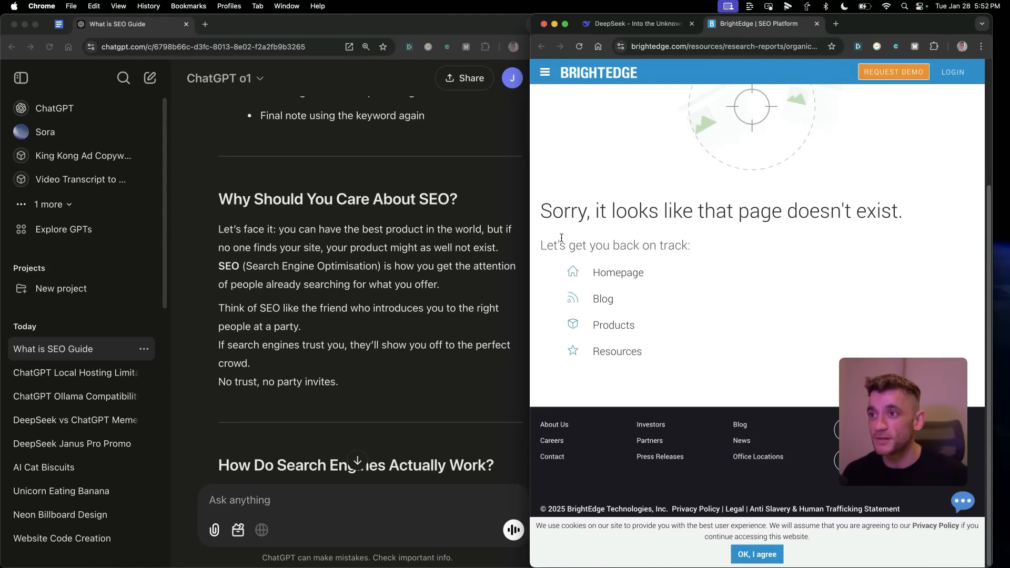
Close the broken BrightEdge source page and compare the 'Why Should You Care About SEO?' and '3 Pillars of SEO' sections
{"action": "key", "text": "super+w"}
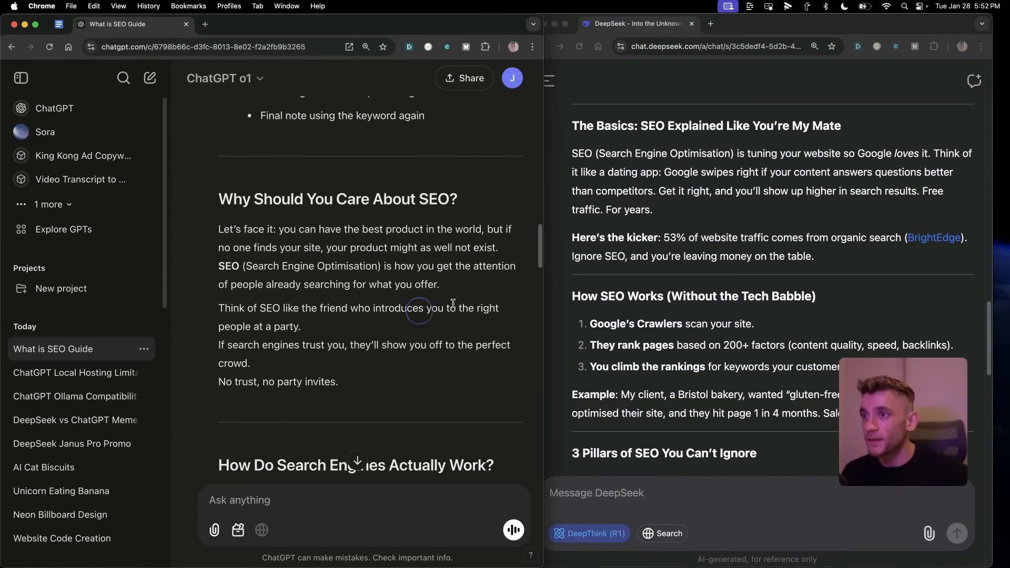
{"action": "scroll", "coordinate": [684, 264], "scroll_direction": "up", "scroll_amount": 2}
{"action": "scroll", "coordinate": [684, 264], "scroll_direction": "up", "scroll_amount": 2}
{"action": "left_click_drag", "start_coordinate": [570, 228], "coordinate": [816, 333]}
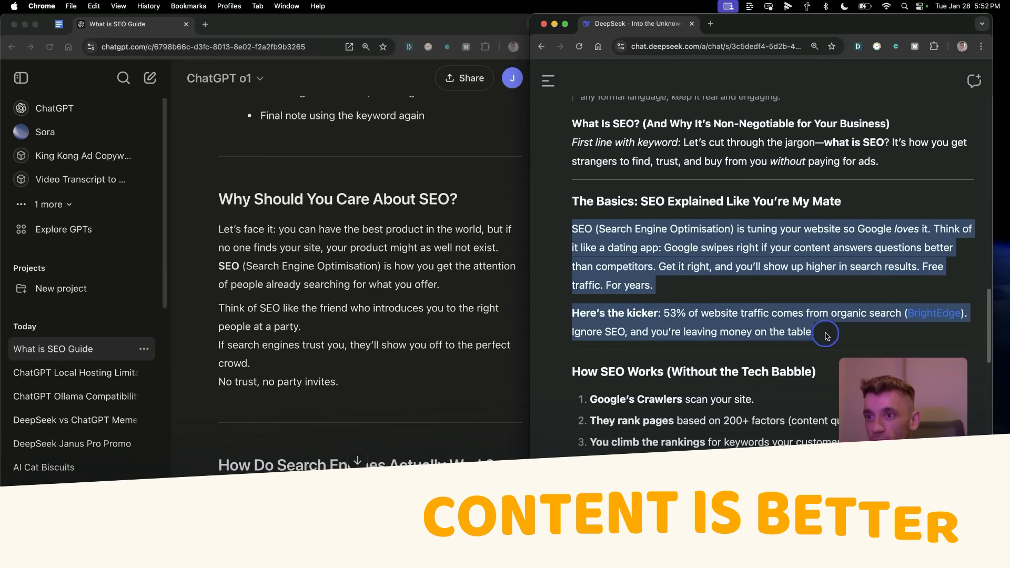
{"action": "left_click", "coordinate": [407, 286]}
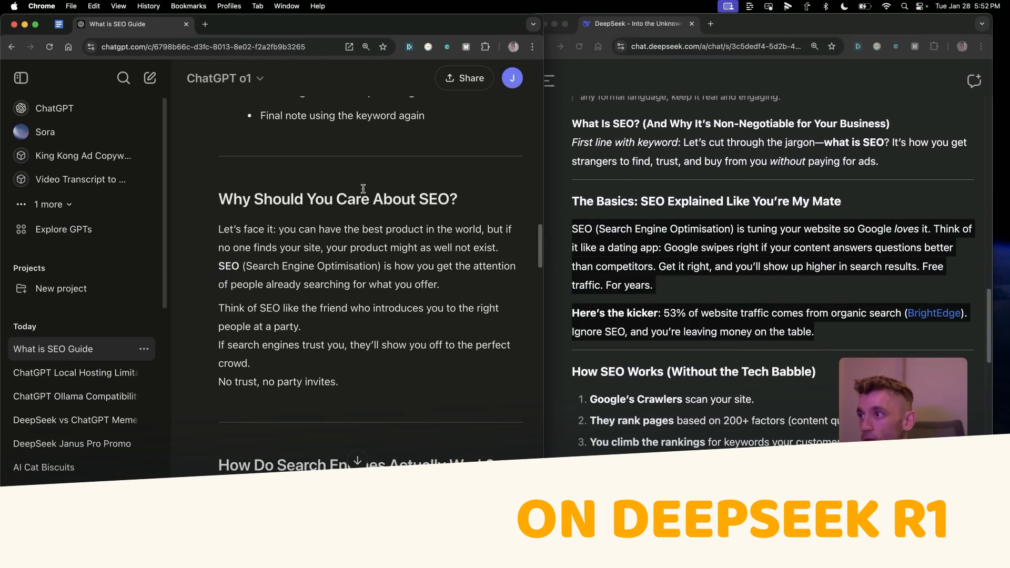
{"action": "scroll", "coordinate": [345, 277], "scroll_direction": "up", "scroll_amount": 1}
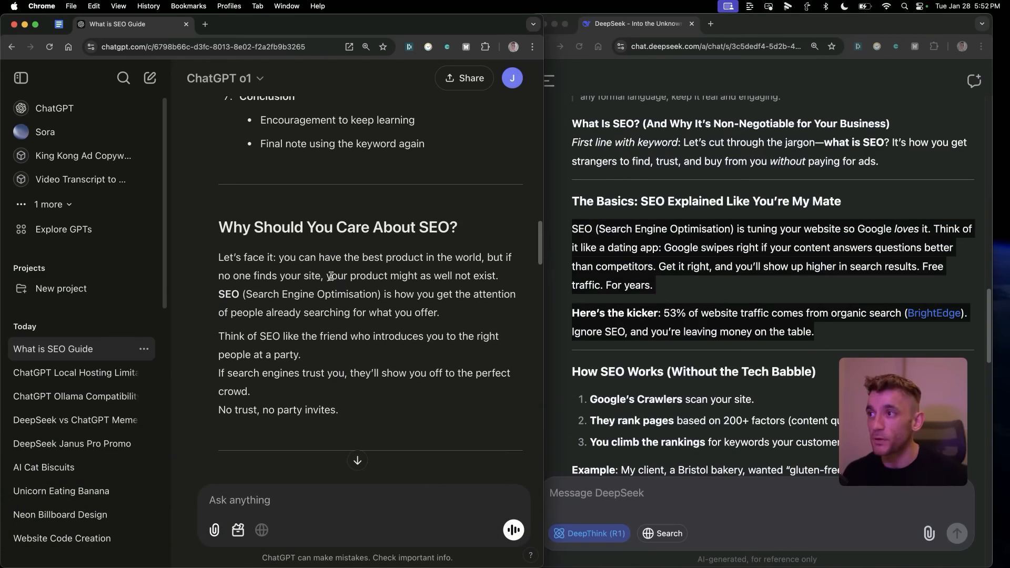
{"action": "triple_click", "coordinate": [280, 228]}
{"action": "scroll", "coordinate": [323, 215], "scroll_direction": "up", "scroll_amount": 3}
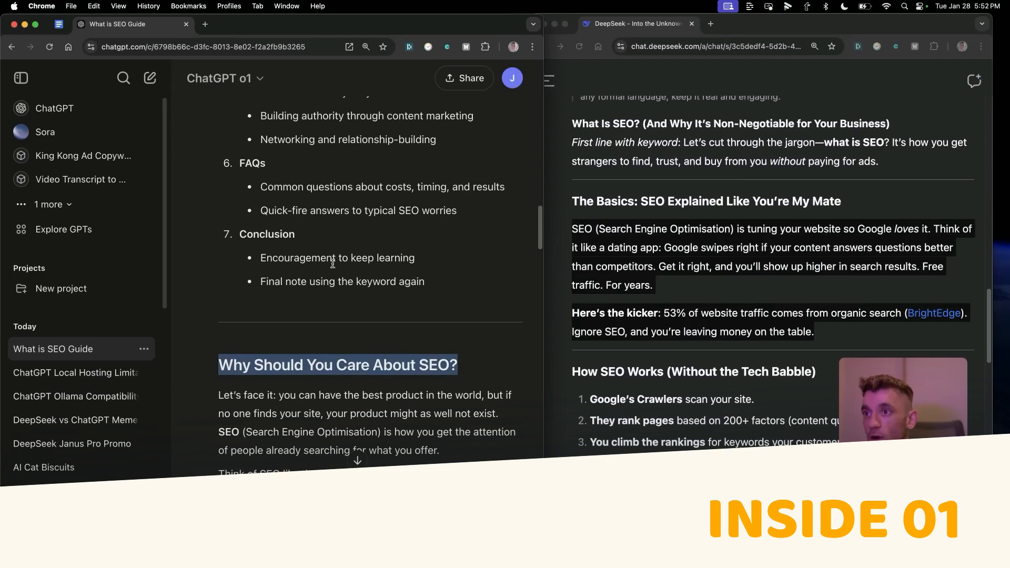
{"action": "left_click", "coordinate": [623, 303]}
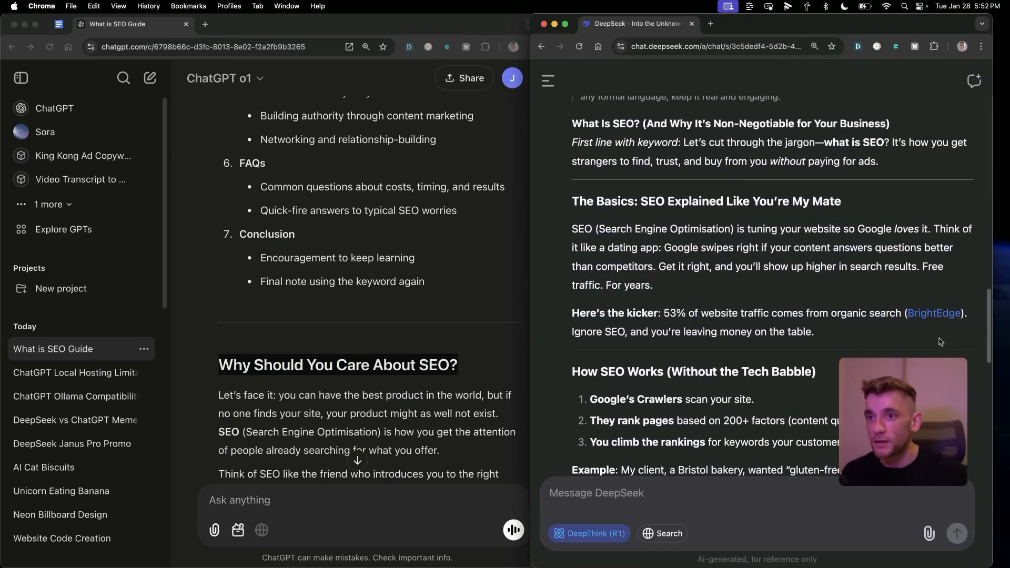
{"action": "scroll", "coordinate": [750, 308], "scroll_direction": "down", "scroll_amount": 1}
{"action": "scroll", "coordinate": [742, 323], "scroll_direction": "down", "scroll_amount": 4}
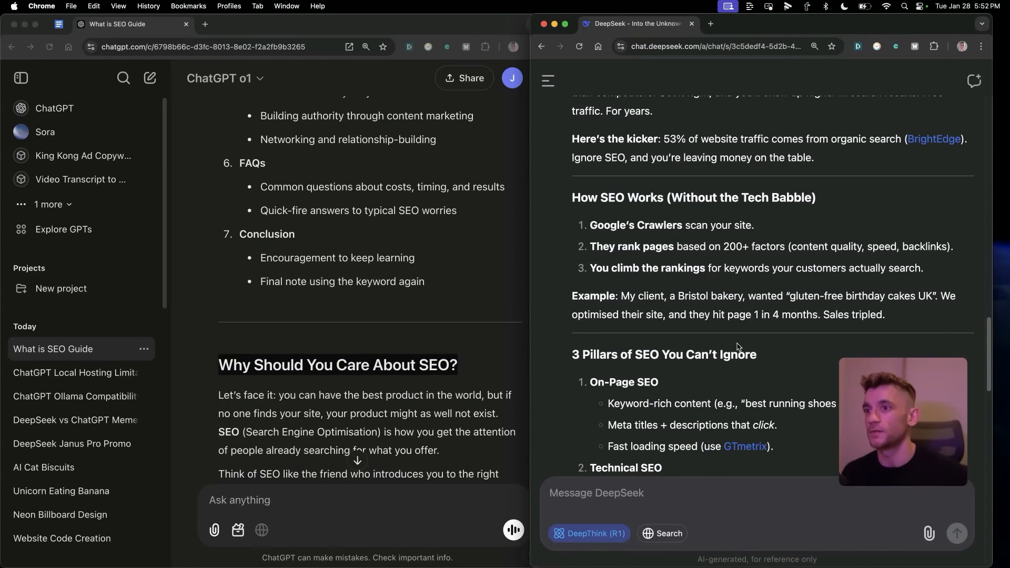
{"action": "scroll", "coordinate": [738, 347], "scroll_direction": "down", "scroll_amount": 3}
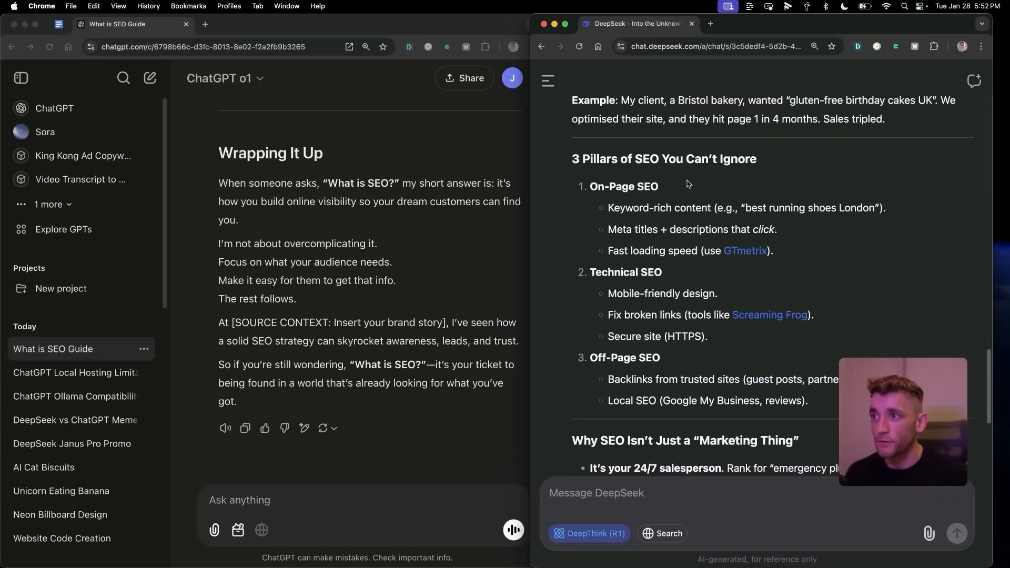
{"action": "left_click", "coordinate": [364, 289]}
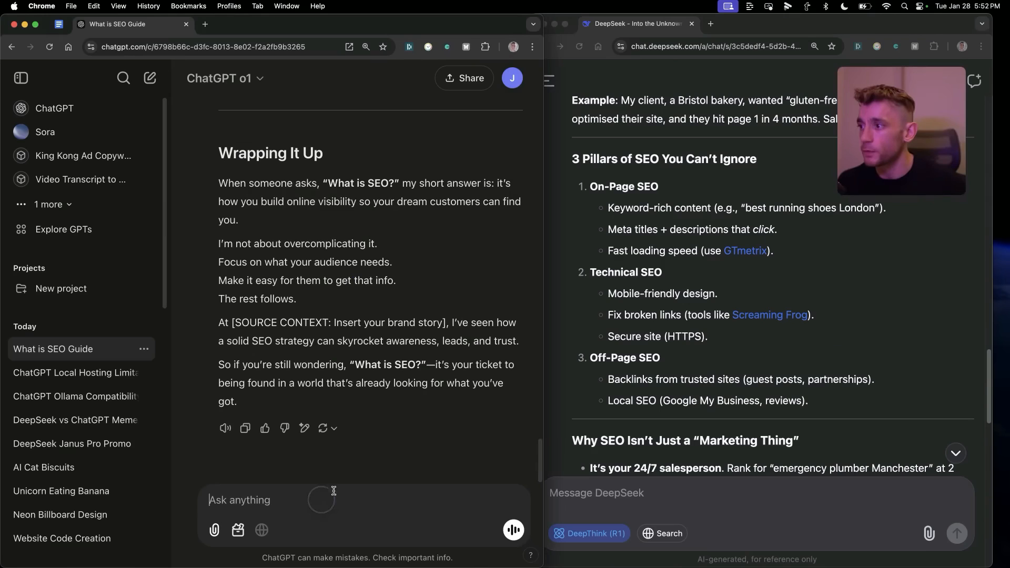
{"action": "type", "text": "Create a space invaders game"}
Send 'Create a space invaders game' to ChatGPT o1 and DeepSeek, then bring ChatGPT's finished answer forward
{"action": "key", "text": "Return"}
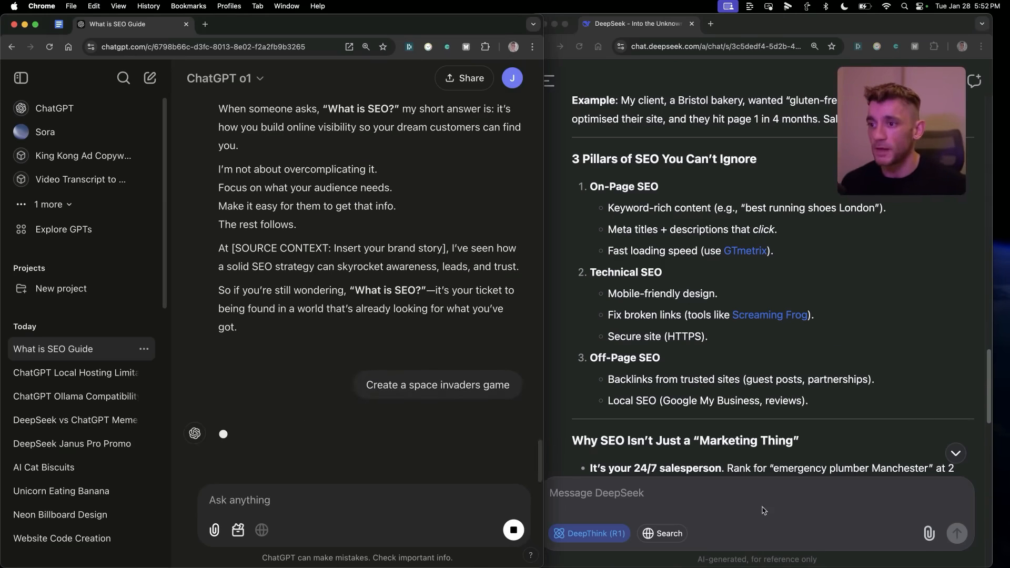
{"action": "left_click", "coordinate": [762, 511]}
{"action": "type", "text": "Create a space invaders game"}
{"action": "key", "text": "Return"}
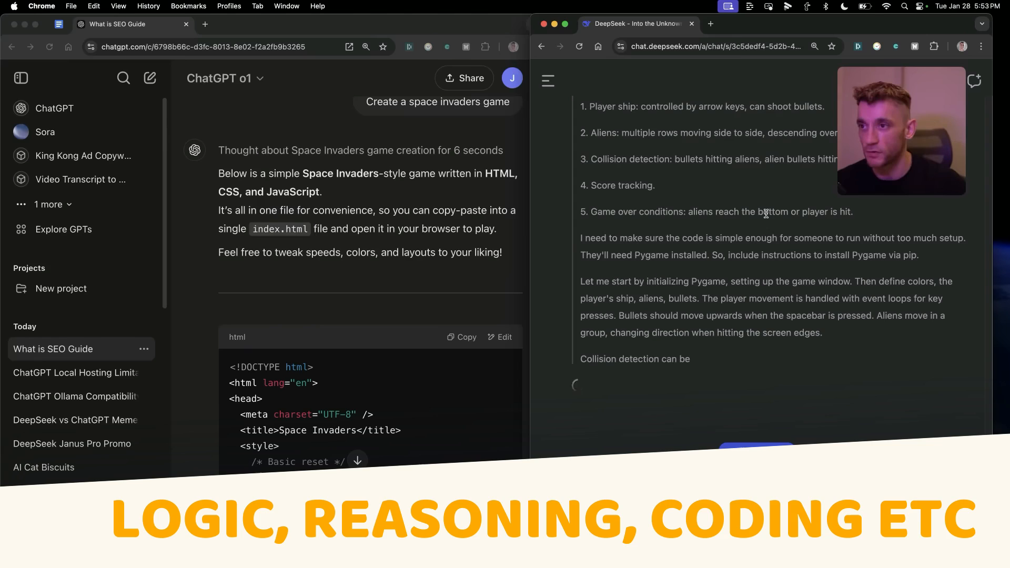
{"action": "left_click", "coordinate": [386, 403]}
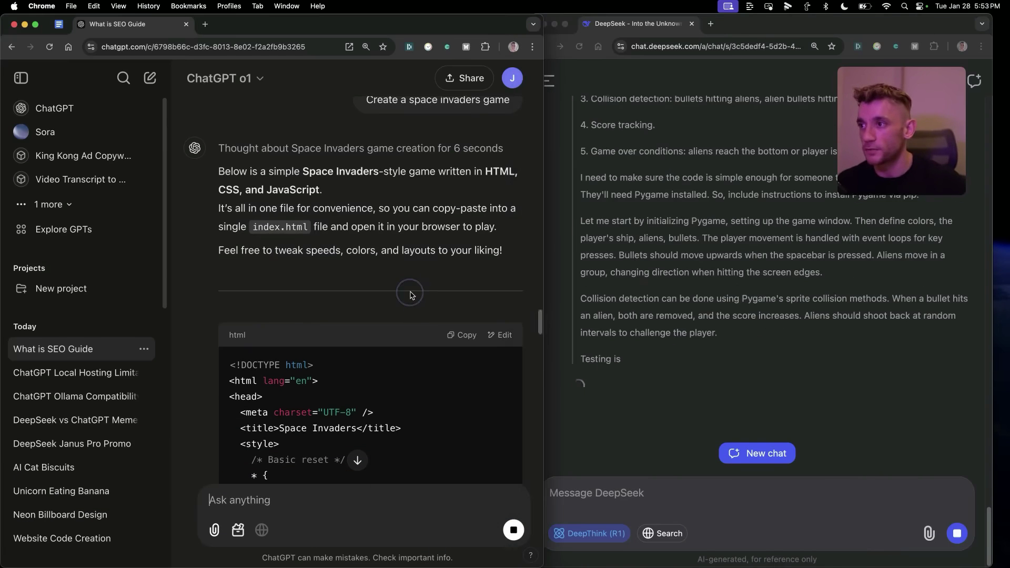
{"action": "scroll", "coordinate": [363, 340], "scroll_direction": "down", "scroll_amount": 15}
Run ChatGPT's Space Invaders code as a live canvas preview, allowing network access
{"action": "triple_click", "coordinate": [233, 280]}
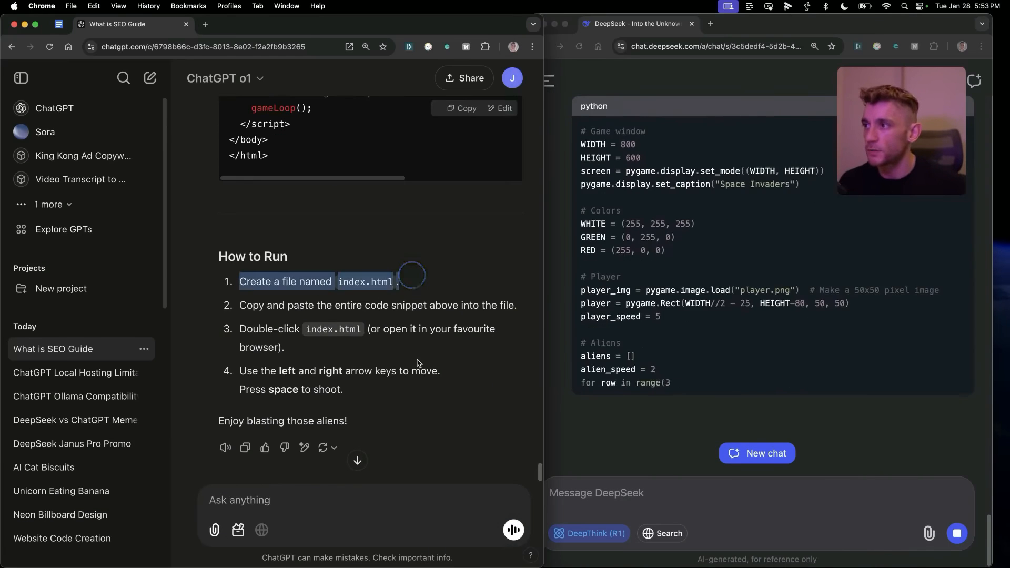
{"action": "left_click", "coordinate": [150, 26]}
{"action": "scroll", "coordinate": [789, 259], "scroll_direction": "up", "scroll_amount": 10}
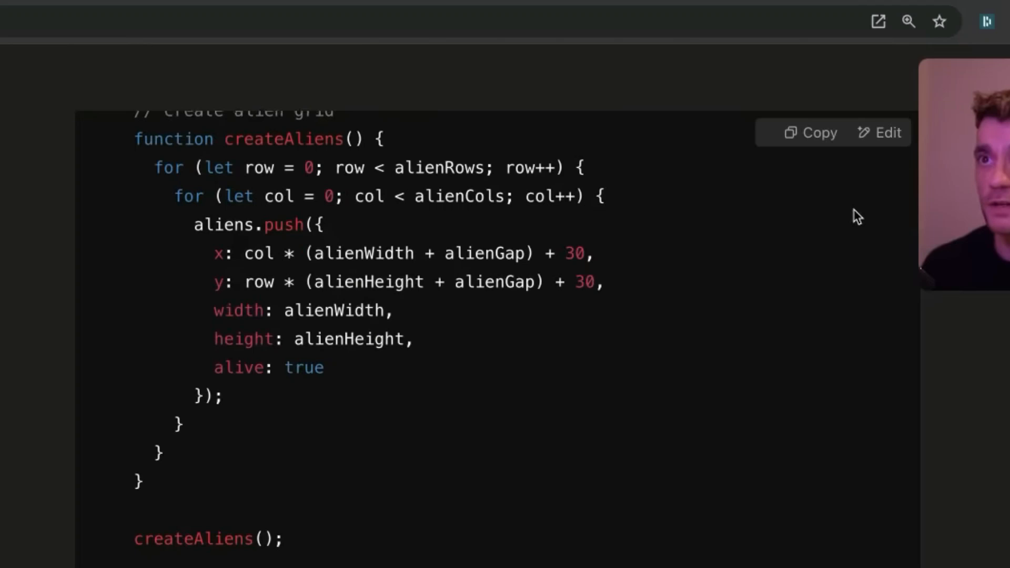
{"action": "left_click", "coordinate": [816, 108]}
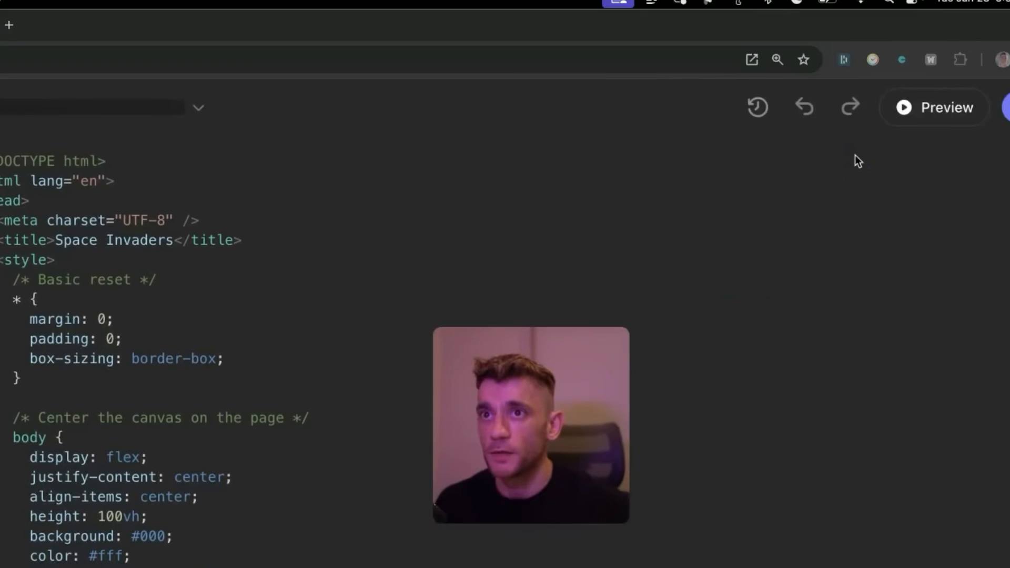
{"action": "left_click", "coordinate": [907, 114]}
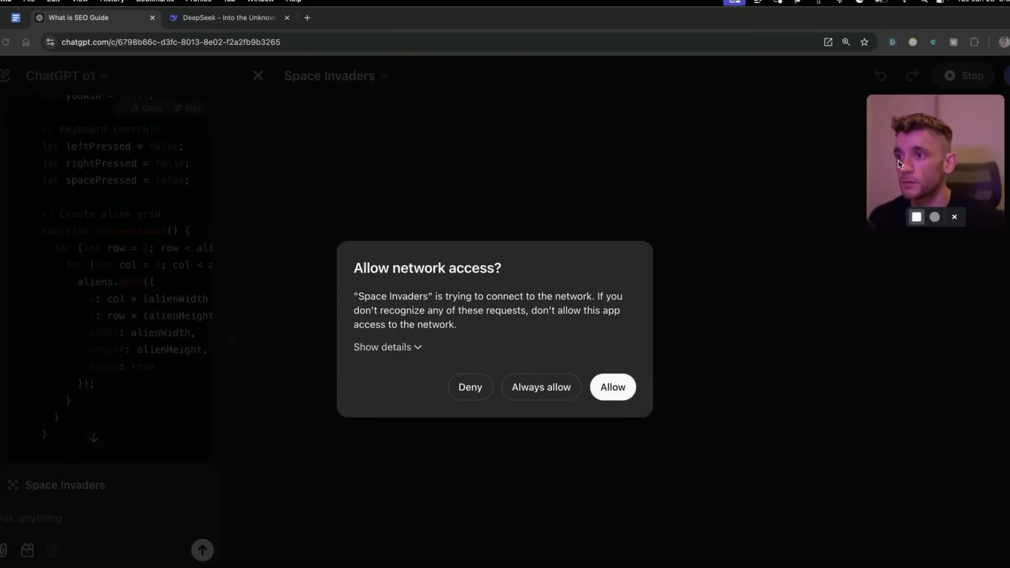
{"action": "left_click", "coordinate": [636, 370]}
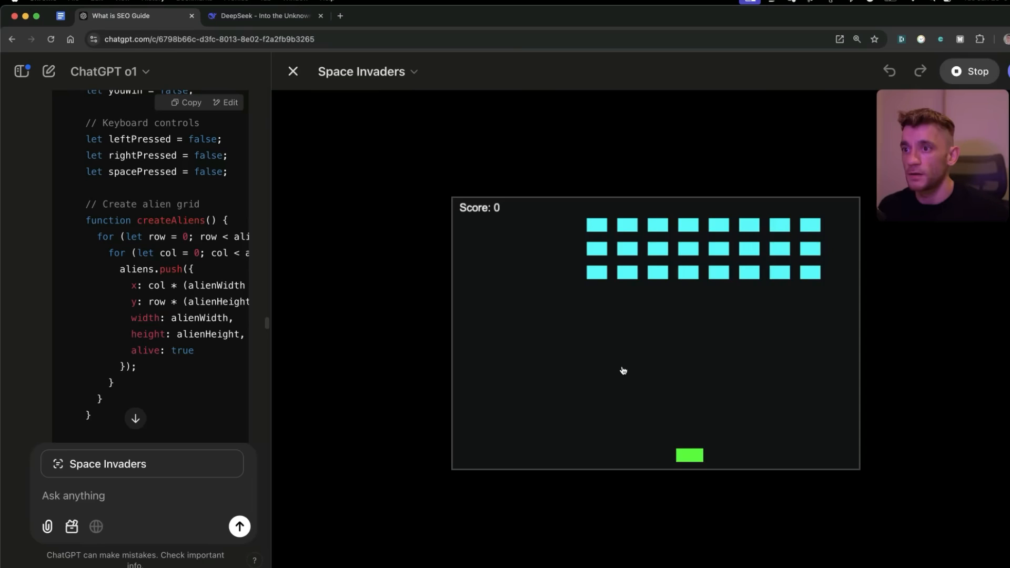
Steer the green player ship left and right across the field with the arrow keys
{"action": "key", "text": "Left"}
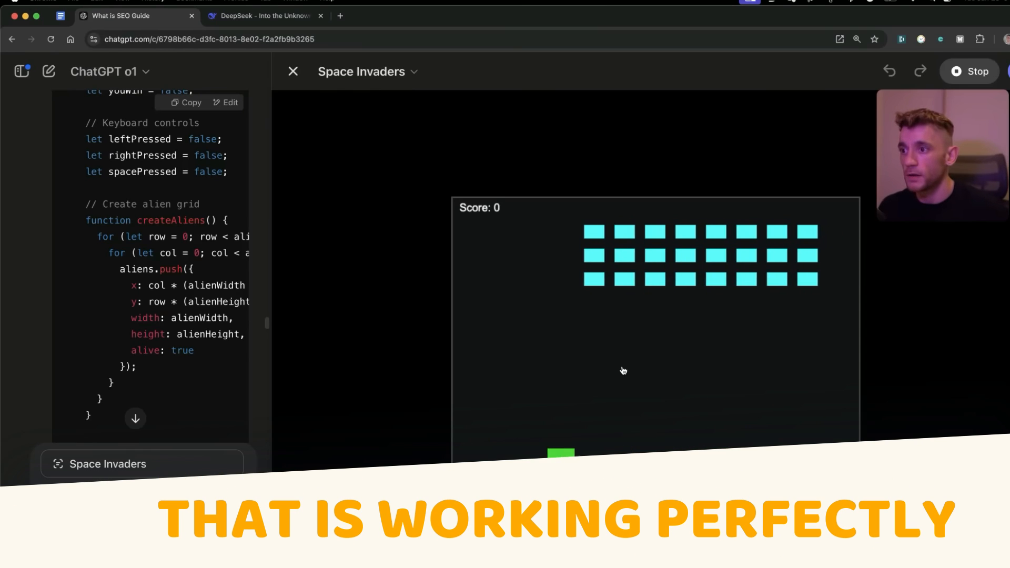
{"action": "key", "text": "Right"}
{"action": "key", "text": "Right"}
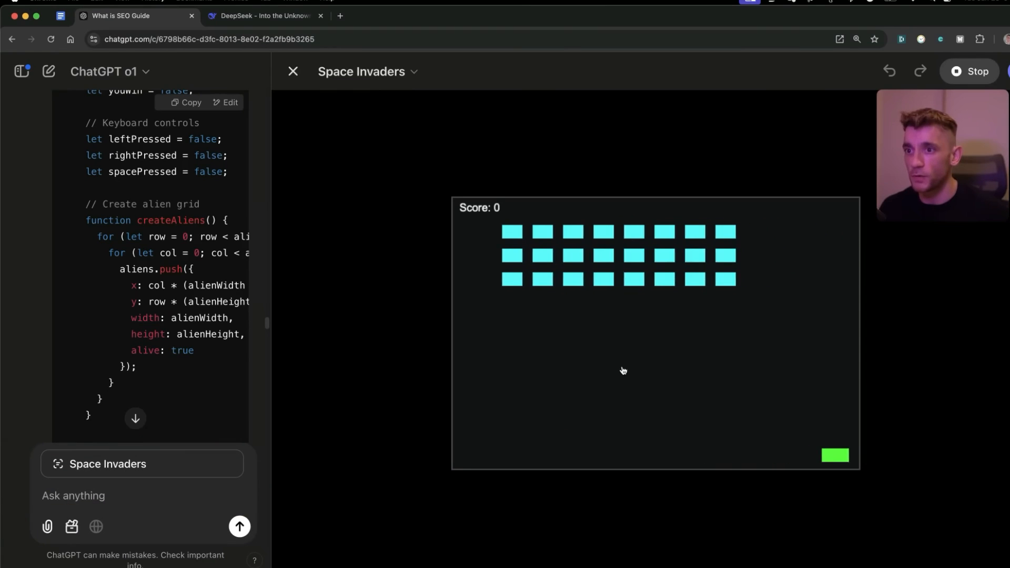
{"action": "key", "text": "Left"}
{"action": "key", "text": "Left"}
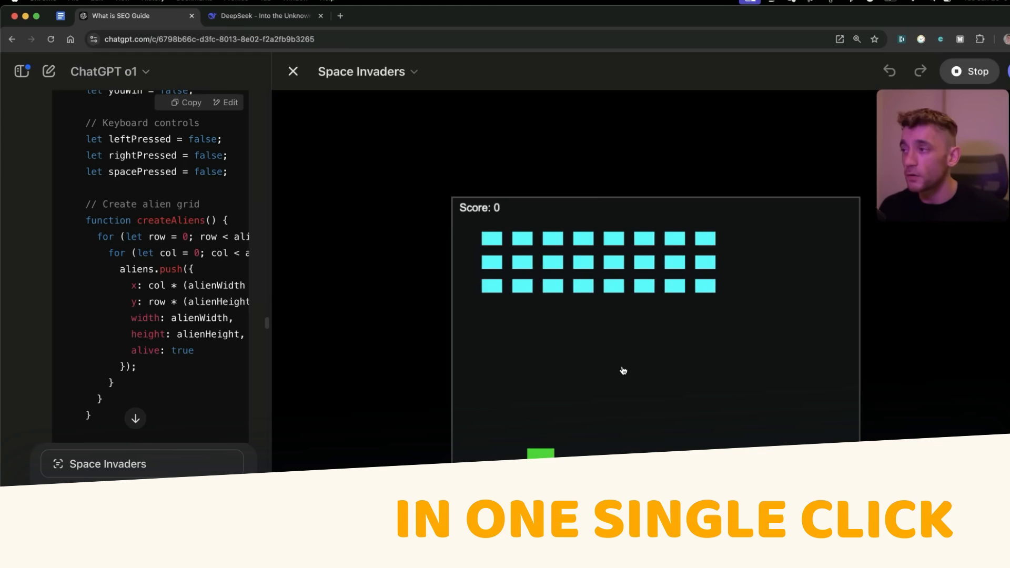
{"action": "key", "text": "Right"}
{"action": "key", "text": "Right"}
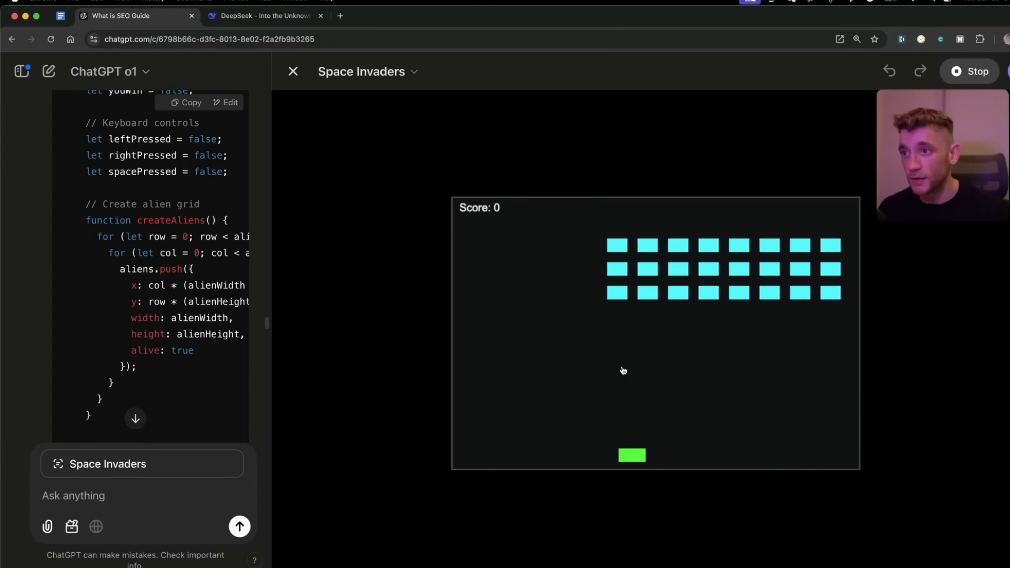
{"action": "key", "text": "Right"}
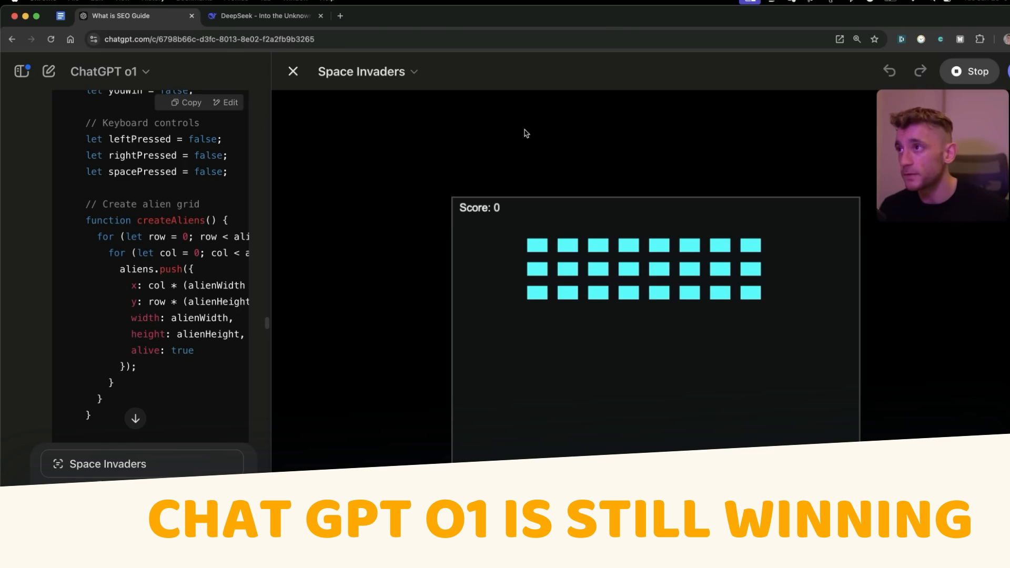
Review DeepSeek's Pygame answer and ask it to 'create this in html'
{"action": "left_click", "coordinate": [264, 13]}
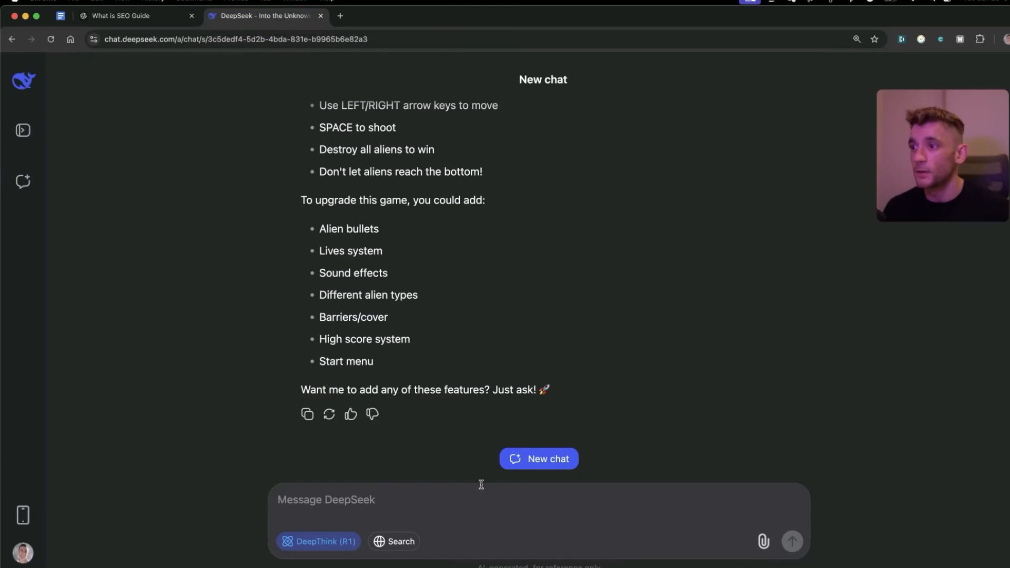
{"action": "scroll", "coordinate": [517, 368], "scroll_direction": "up", "scroll_amount": 5}
{"action": "scroll", "coordinate": [552, 332], "scroll_direction": "up", "scroll_amount": 5}
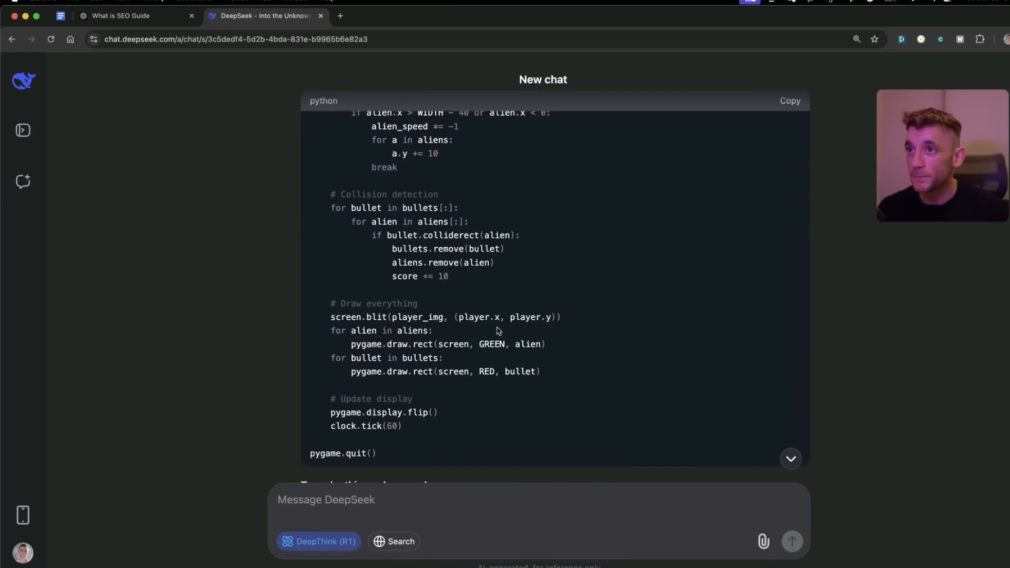
{"action": "scroll", "coordinate": [600, 284], "scroll_direction": "up", "scroll_amount": 5}
{"action": "scroll", "coordinate": [621, 261], "scroll_direction": "up", "scroll_amount": 5}
{"action": "scroll", "coordinate": [645, 386], "scroll_direction": "up", "scroll_amount": 2}
{"action": "scroll", "coordinate": [640, 443], "scroll_direction": "up", "scroll_amount": 5}
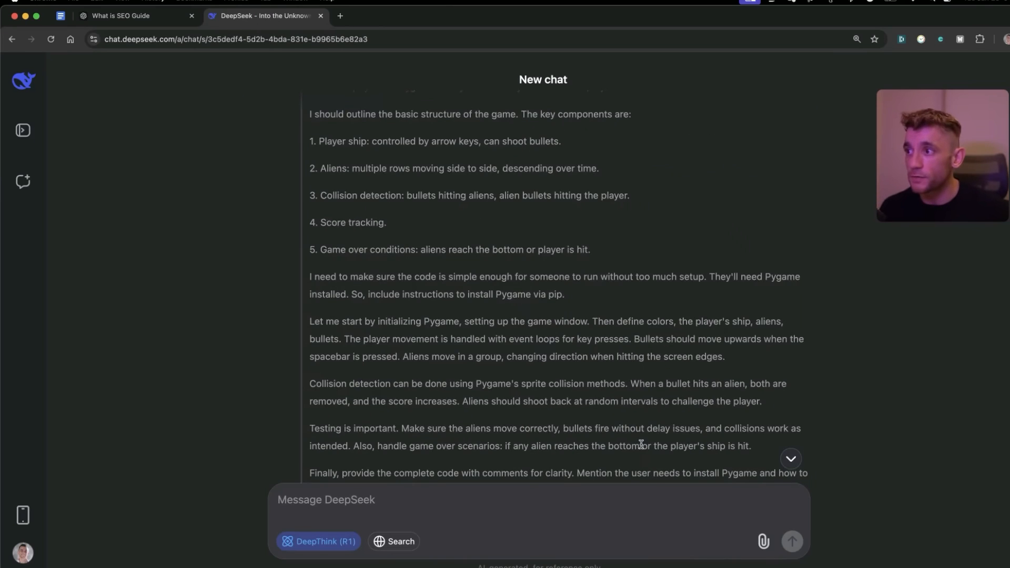
{"action": "scroll", "coordinate": [641, 442], "scroll_direction": "down", "scroll_amount": 5}
{"action": "scroll", "coordinate": [647, 395], "scroll_direction": "down", "scroll_amount": 2}
{"action": "type", "text": "create this in html"}
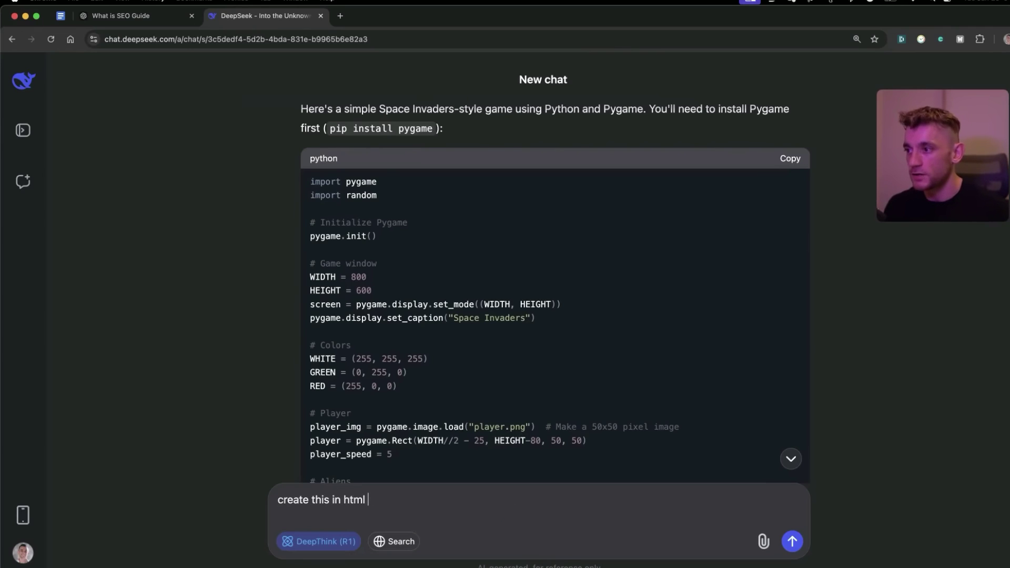
{"action": "key", "text": "Return"}
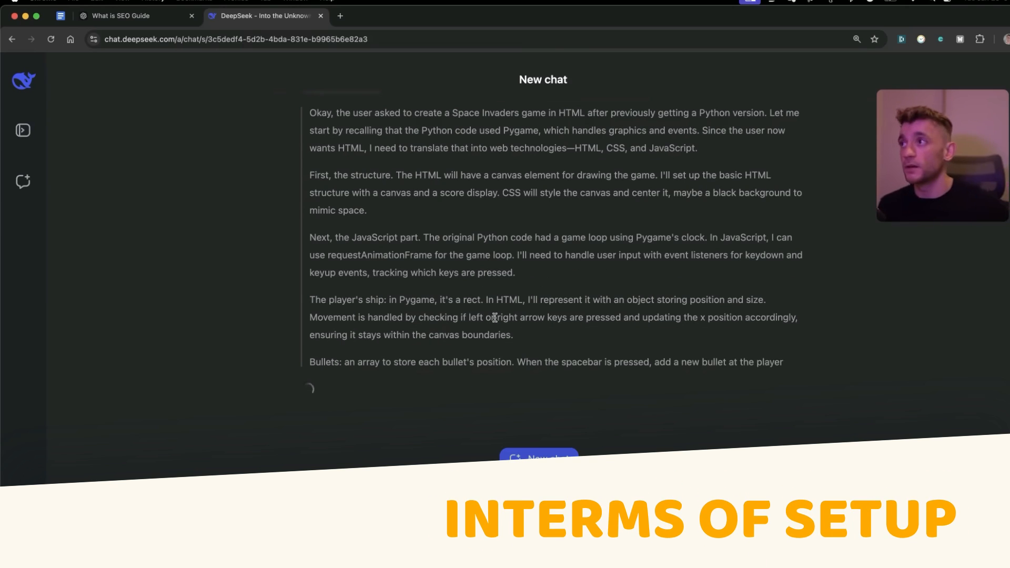
Check ChatGPT's running game preview, then return to DeepSeek as its HTML game code streams
{"action": "left_click", "coordinate": [119, 15]}
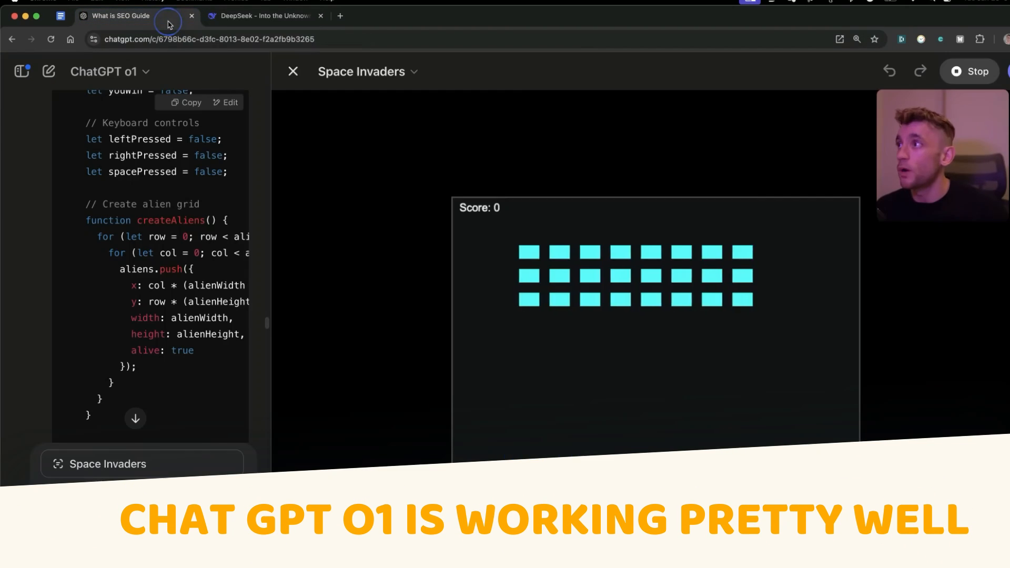
{"action": "key", "text": "ctrl+Tab"}
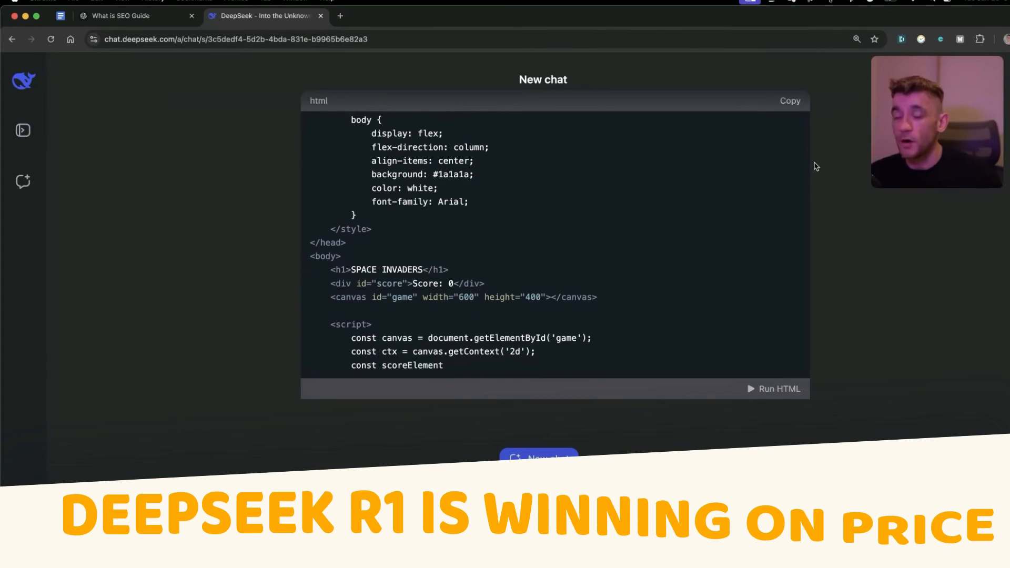
{"action": "scroll", "coordinate": [593, 348], "scroll_direction": "up", "scroll_amount": 3}
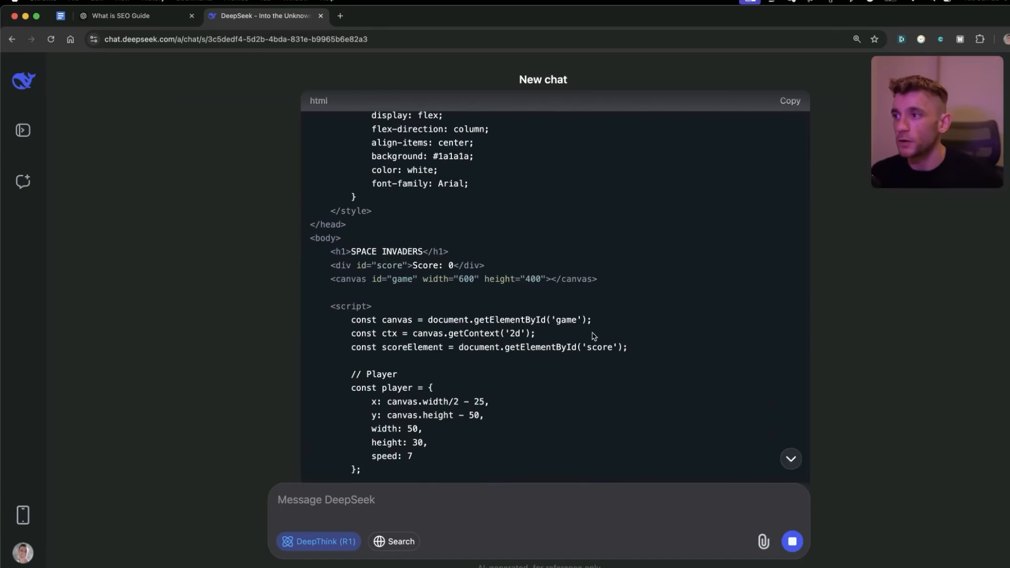
{"action": "scroll", "coordinate": [594, 343], "scroll_direction": "up", "scroll_amount": 3}
{"action": "scroll", "coordinate": [594, 338], "scroll_direction": "up", "scroll_amount": 10}
{"action": "scroll", "coordinate": [600, 347], "scroll_direction": "down", "scroll_amount": 10}
{"action": "scroll", "coordinate": [647, 351], "scroll_direction": "down", "scroll_amount": 5}
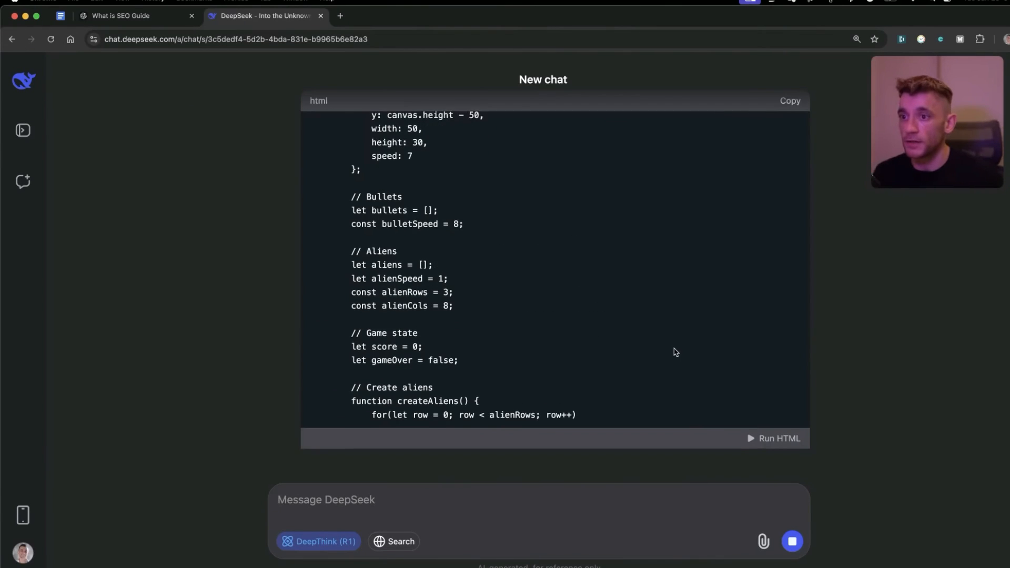
{"action": "scroll", "coordinate": [846, 411], "scroll_direction": "down", "scroll_amount": 2}
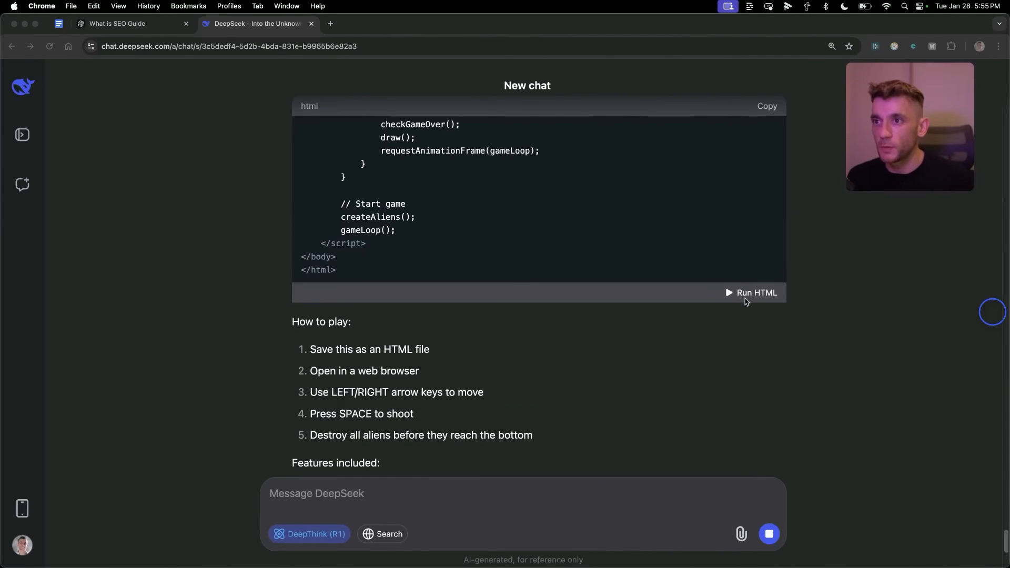
Run DeepSeek's Space Invaders game and steer the ship left and right with the arrow keys
{"action": "left_click", "coordinate": [750, 293]}
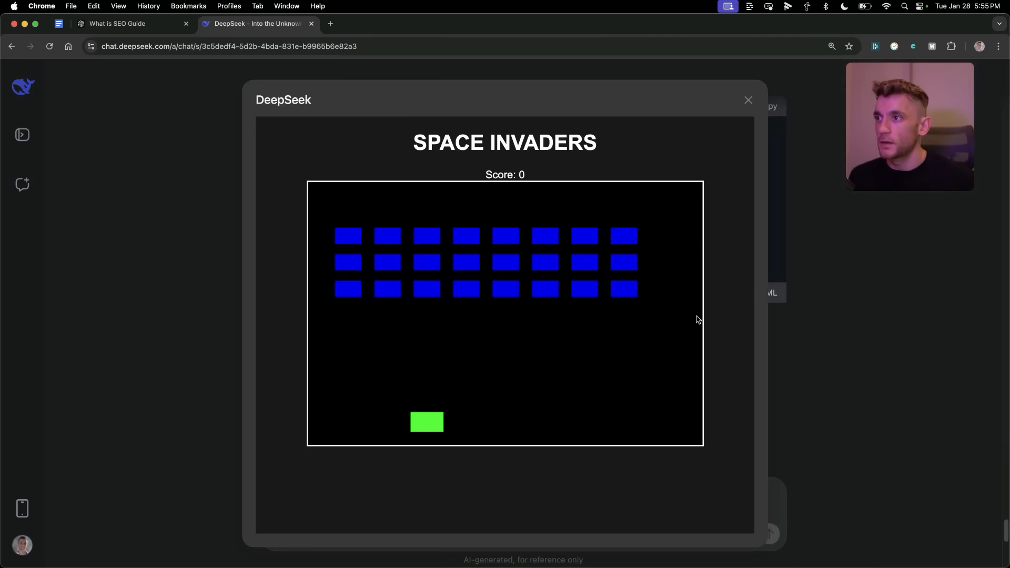
{"action": "key", "text": "Right"}
{"action": "key", "text": "Left"}
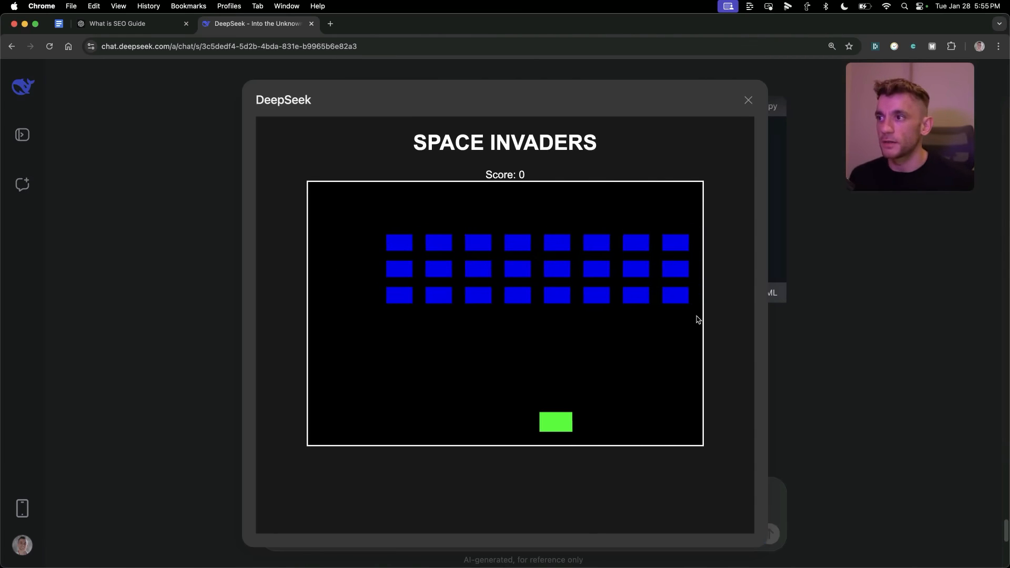
{"action": "key", "text": "Left"}
{"action": "key", "text": "Right"}
{"action": "key", "text": "ctrl+Tab"}
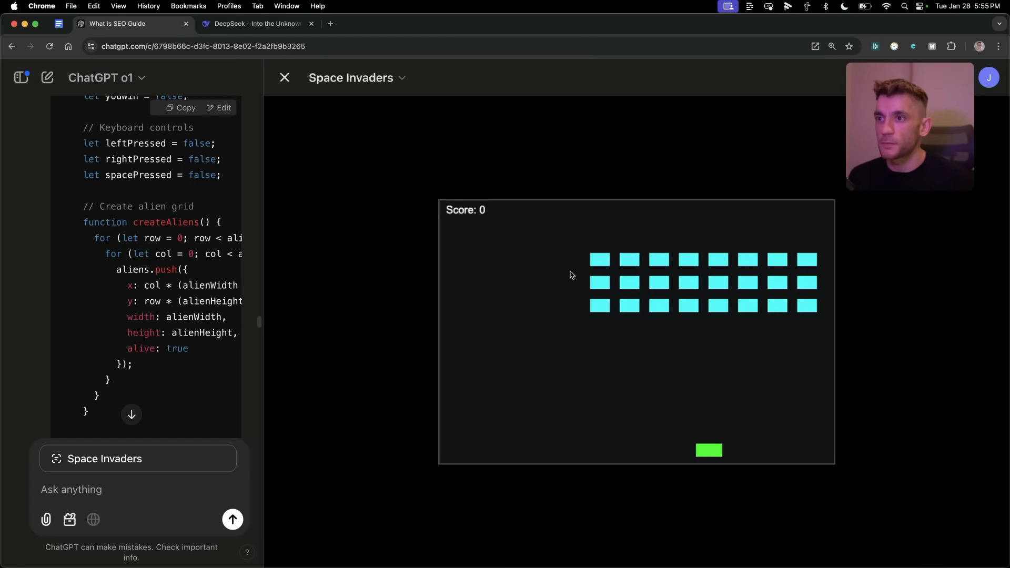
{"action": "key", "text": "Right"}
{"action": "key", "text": "ctrl+Tab"}
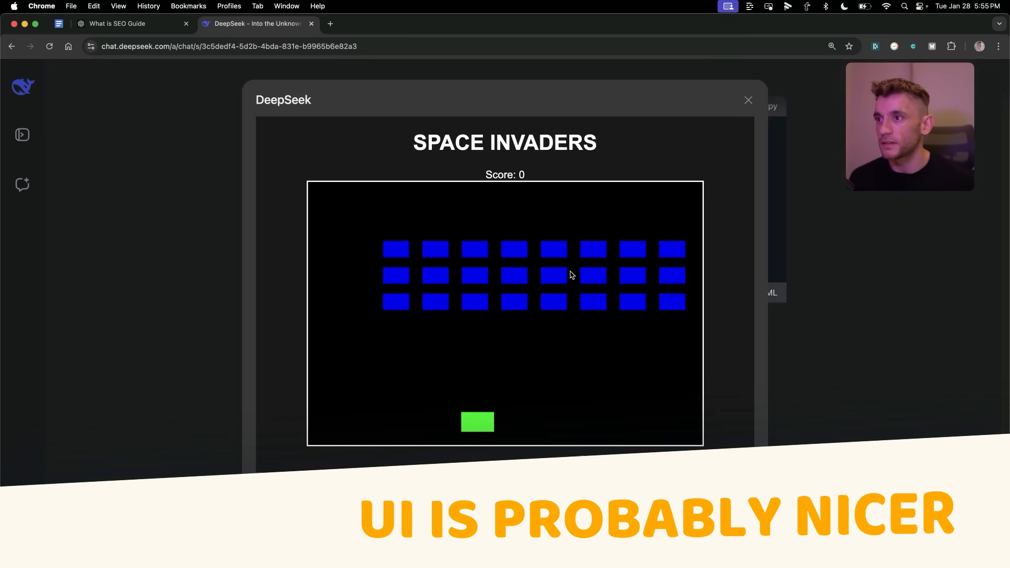
{"action": "key", "text": "Left"}
{"action": "key", "text": "Right"}
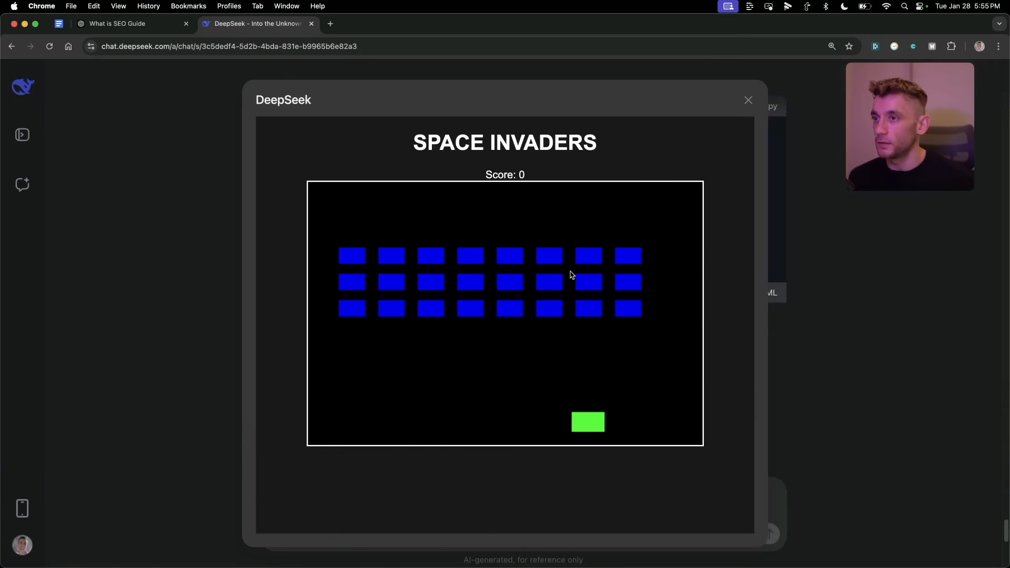
Compare ChatGPT's and DeepSeek's Space Invaders previews, then return to the comparison prompt document
{"action": "key", "text": "ctrl+Tab"}
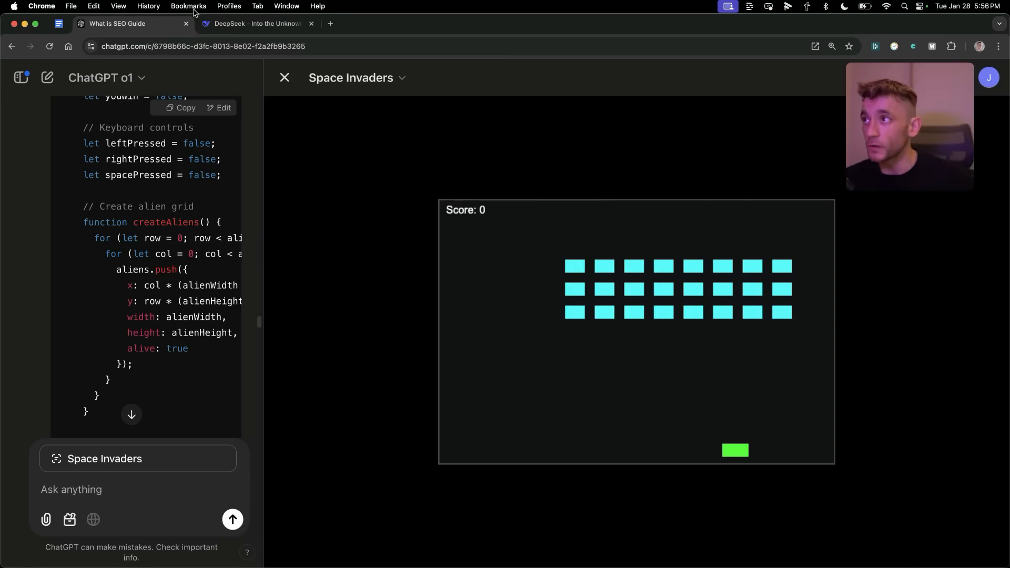
{"action": "key", "text": "ctrl+Tab"}
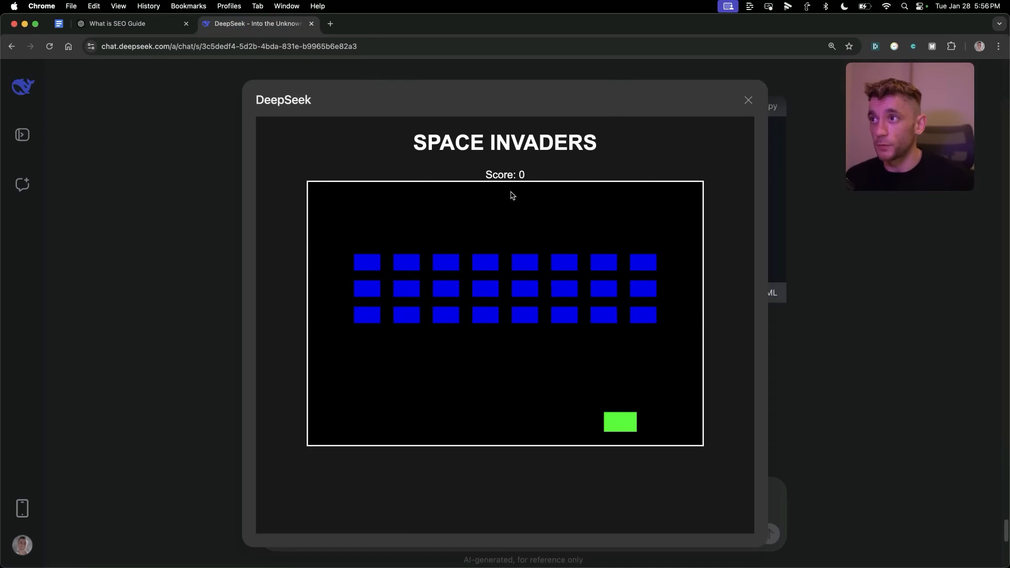
{"action": "key", "text": "ctrl+Tab"}
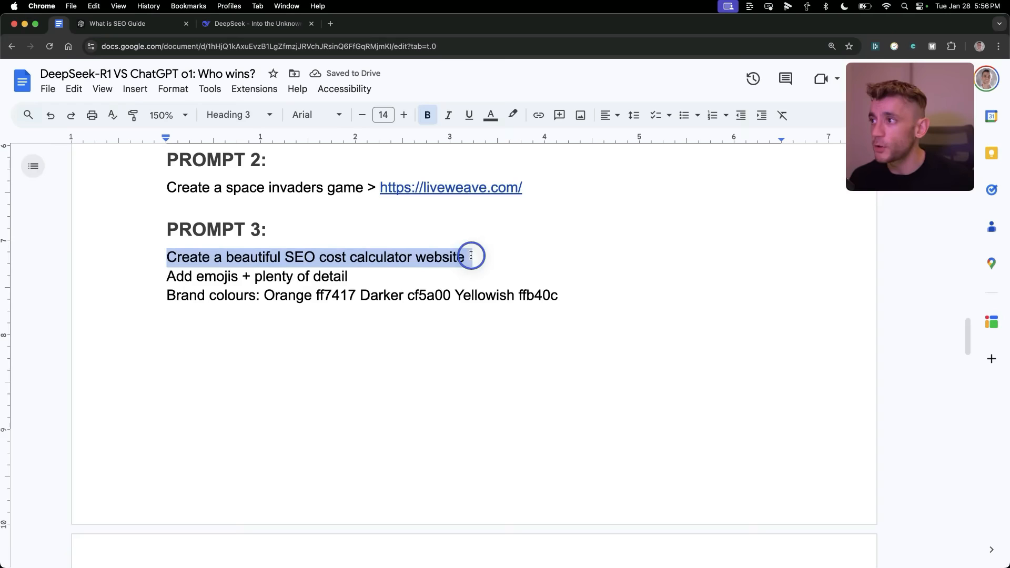
Extend prompt 3 to request tool details, how it works and FAQs, then copy all three lines
{"action": "left_click", "coordinate": [402, 281]}
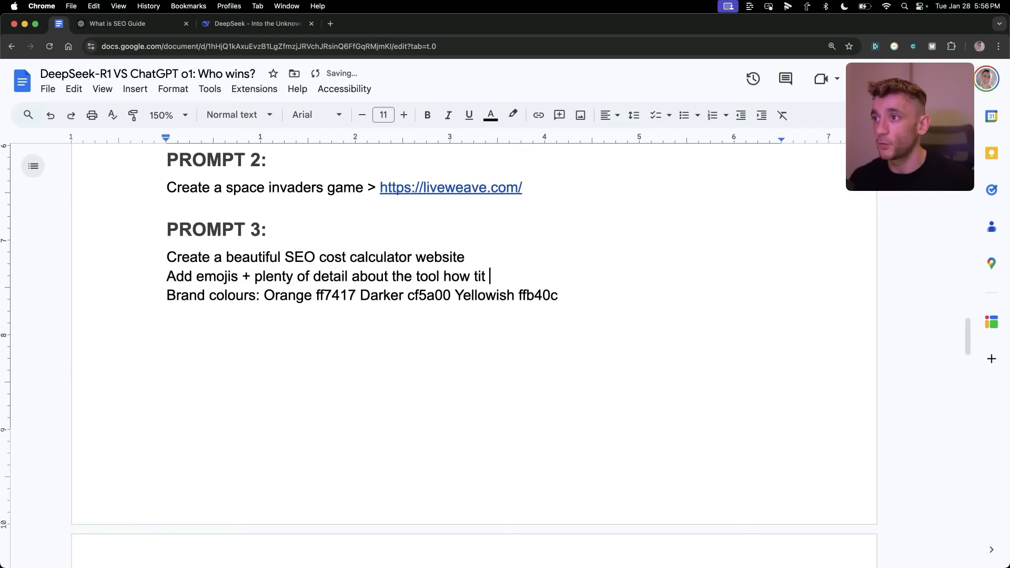
{"action": "left_click_drag", "start_coordinate": [158, 263], "coordinate": [566, 299]}
{"action": "key", "text": "super+c"}
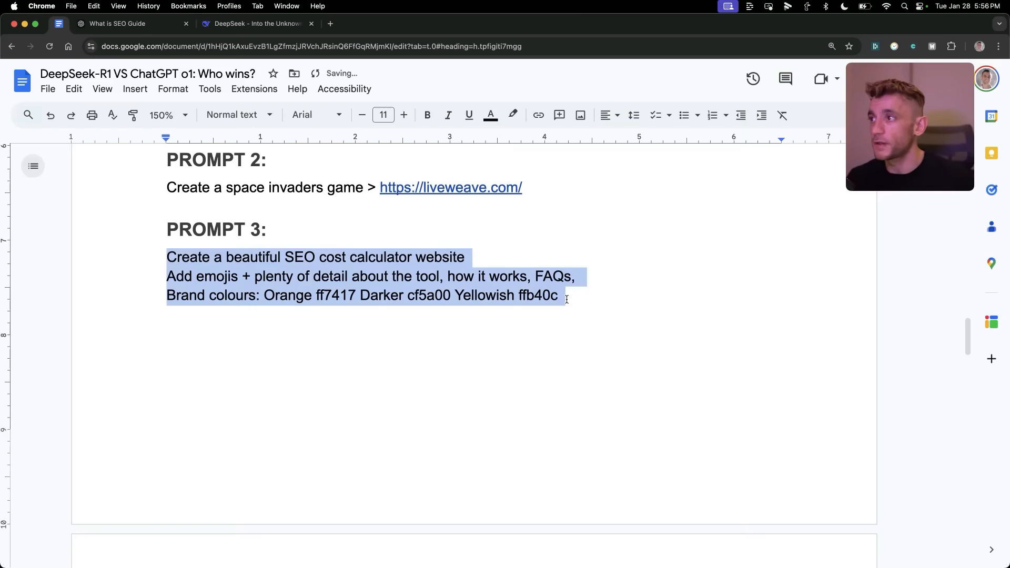
{"action": "key", "text": "ctrl+Tab"}
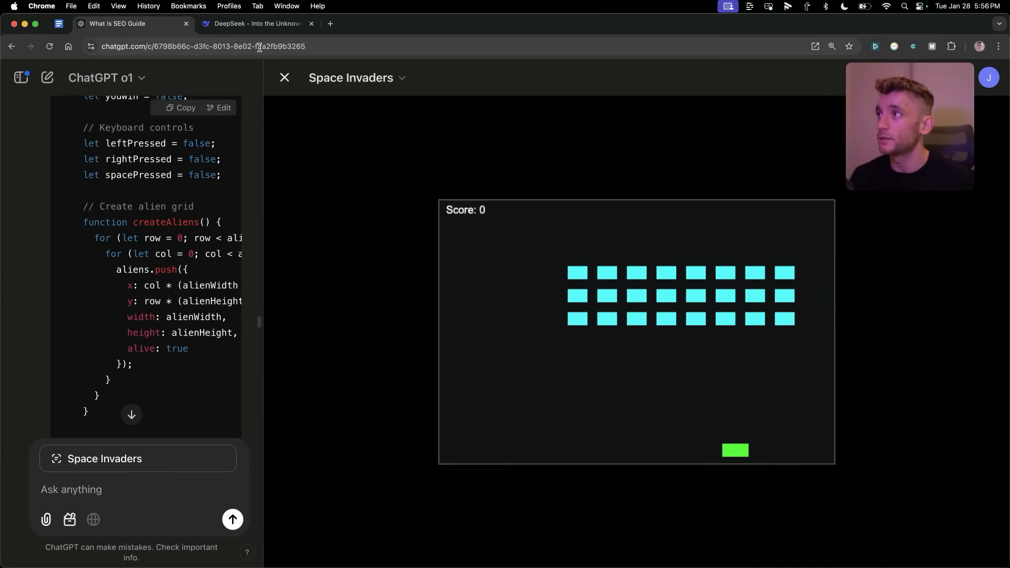
Send the SEO cost calculator prompt to a new DeepSeek chat and to ChatGPT o1
{"action": "left_click", "coordinate": [259, 48]}
{"action": "key", "text": "ctrl+Tab"}
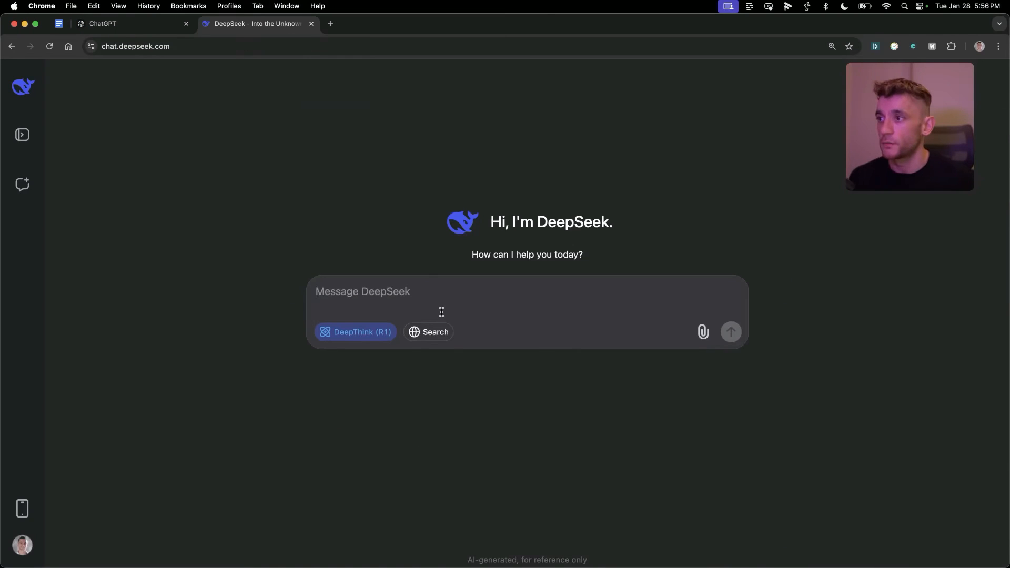
{"action": "key", "text": "super+v"}
{"action": "key", "text": "Return"}
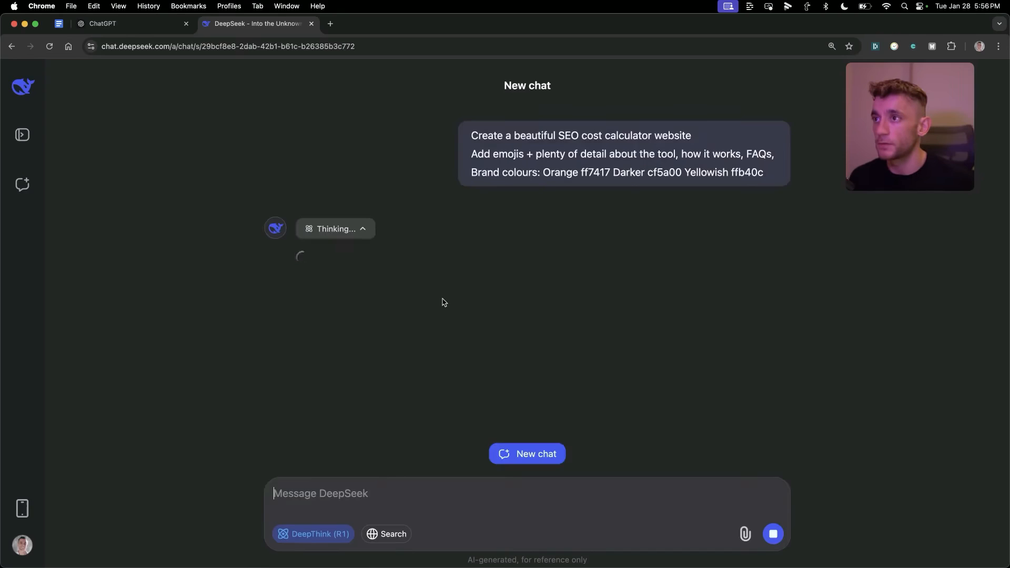
{"action": "key", "text": "ctrl+shift+Tab"}
{"action": "key", "text": "super+v"}
{"action": "key", "text": "Return"}
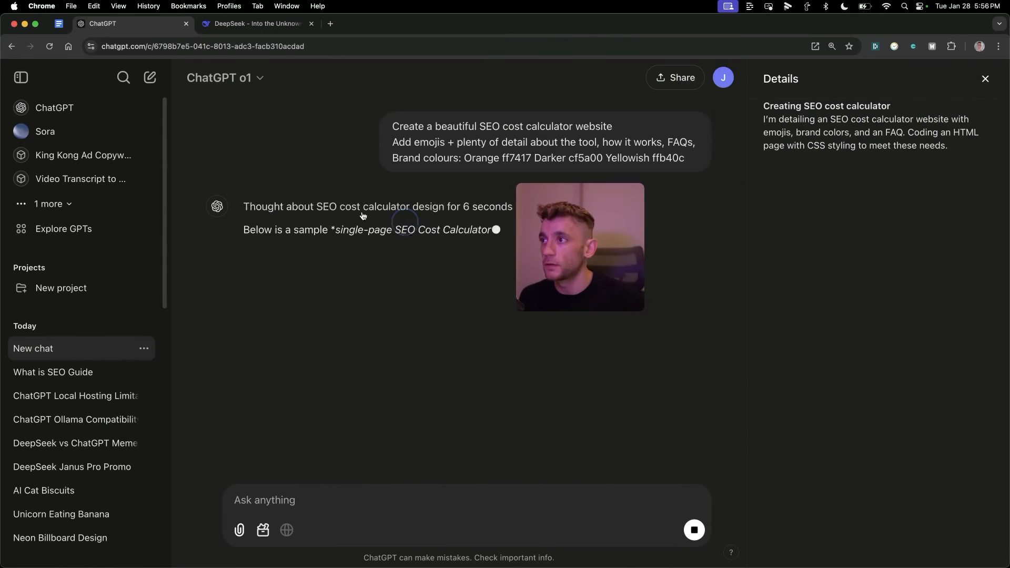
View ChatGPT's reasoning details and DeepSeek's styling reasoning while both replies stream
{"action": "left_click", "coordinate": [379, 206]}
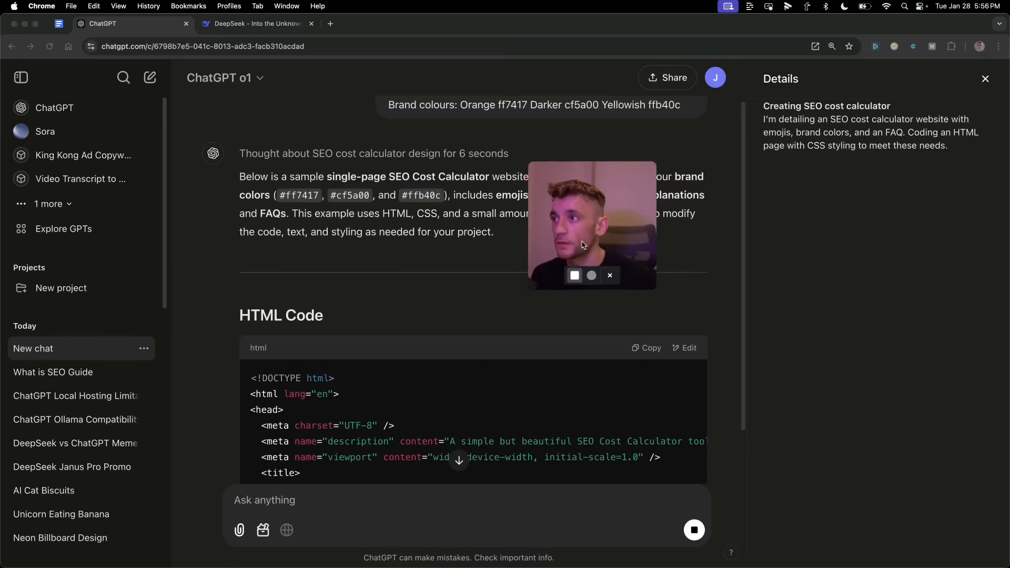
{"action": "scroll", "coordinate": [588, 337], "scroll_direction": "down", "scroll_amount": 5}
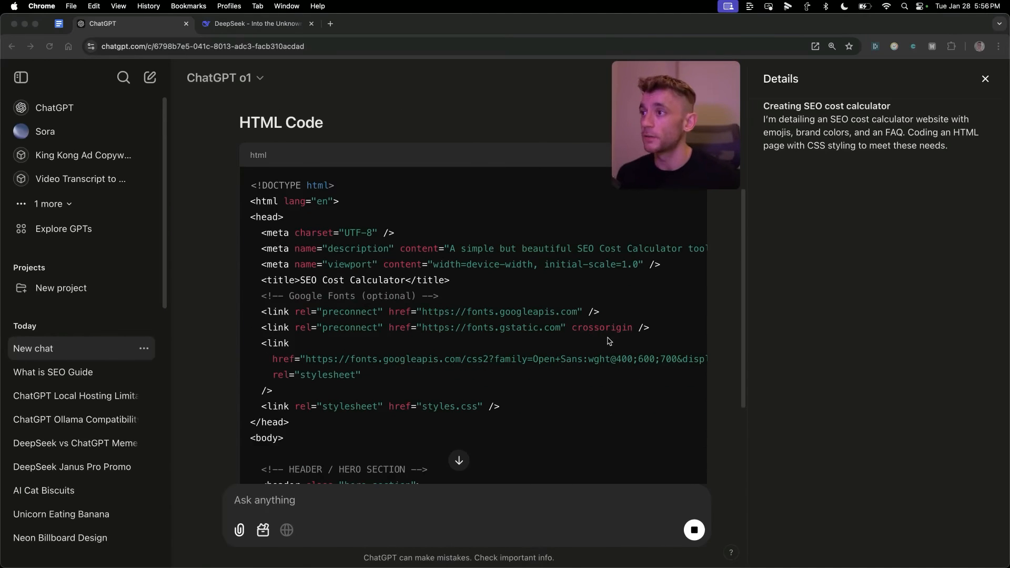
{"action": "scroll", "coordinate": [608, 340], "scroll_direction": "down", "scroll_amount": 5}
{"action": "key", "text": "ctrl+Tab"}
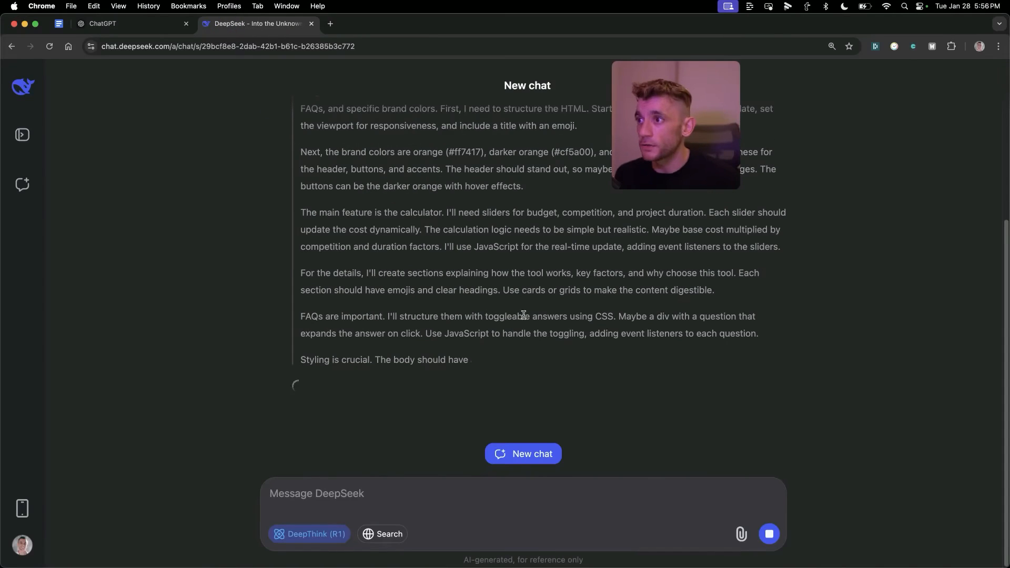
{"action": "triple_click", "coordinate": [387, 340]}
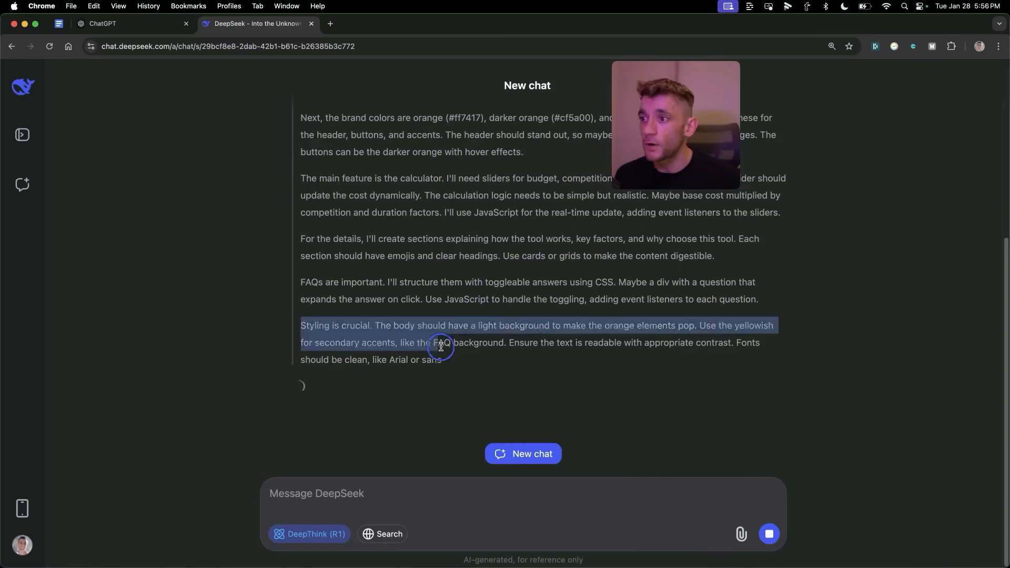
{"action": "key", "text": "ctrl+shift+Tab"}
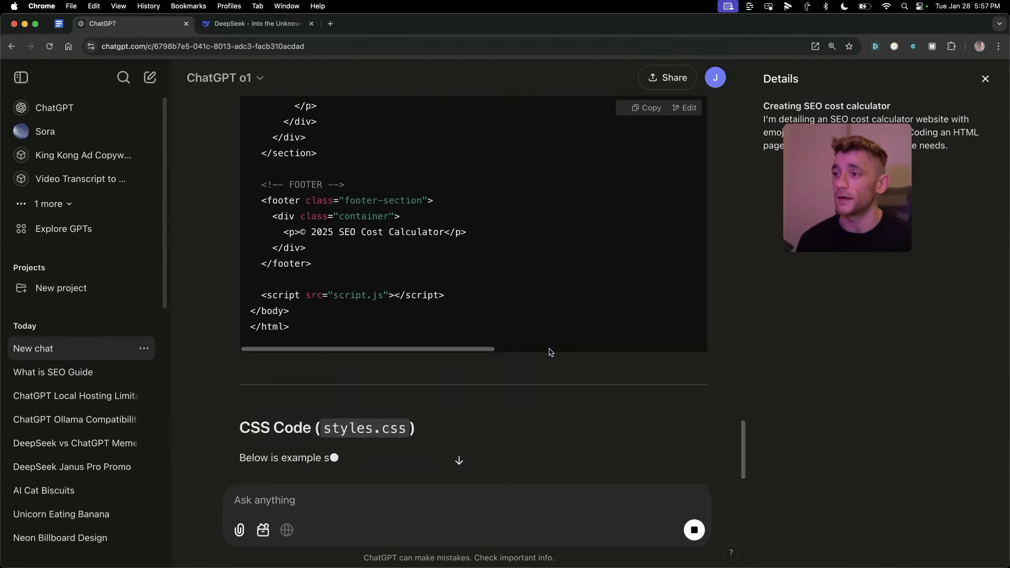
{"action": "scroll", "coordinate": [548, 350], "scroll_direction": "up", "scroll_amount": 10}
{"action": "scroll", "coordinate": [686, 107], "scroll_direction": "up", "scroll_amount": 10}
Open ChatGPT's HTML in the editor and ask it to put the CSS inside the HTML
{"action": "left_click", "coordinate": [686, 108]}
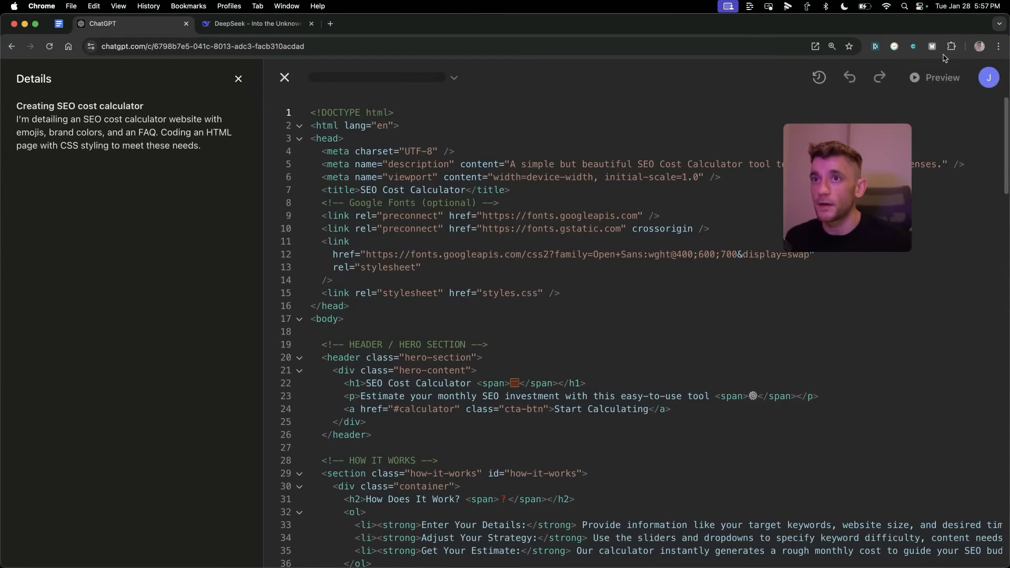
{"action": "left_click", "coordinate": [238, 79]}
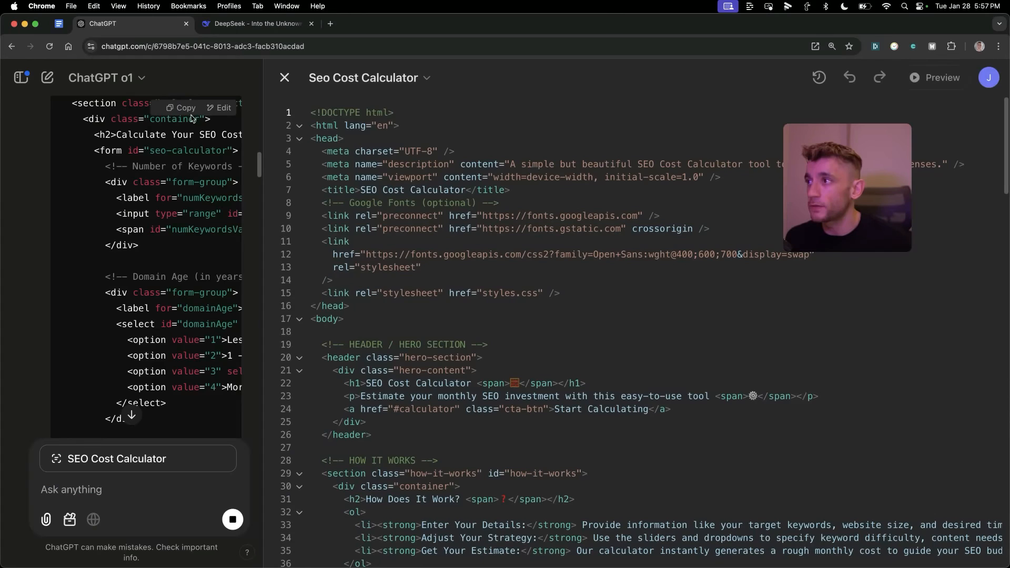
{"action": "scroll", "coordinate": [118, 316], "scroll_direction": "down", "scroll_amount": 10}
{"action": "scroll", "coordinate": [122, 355], "scroll_direction": "down", "scroll_amount": 10}
{"action": "type", "text": "put the css insside the html"}
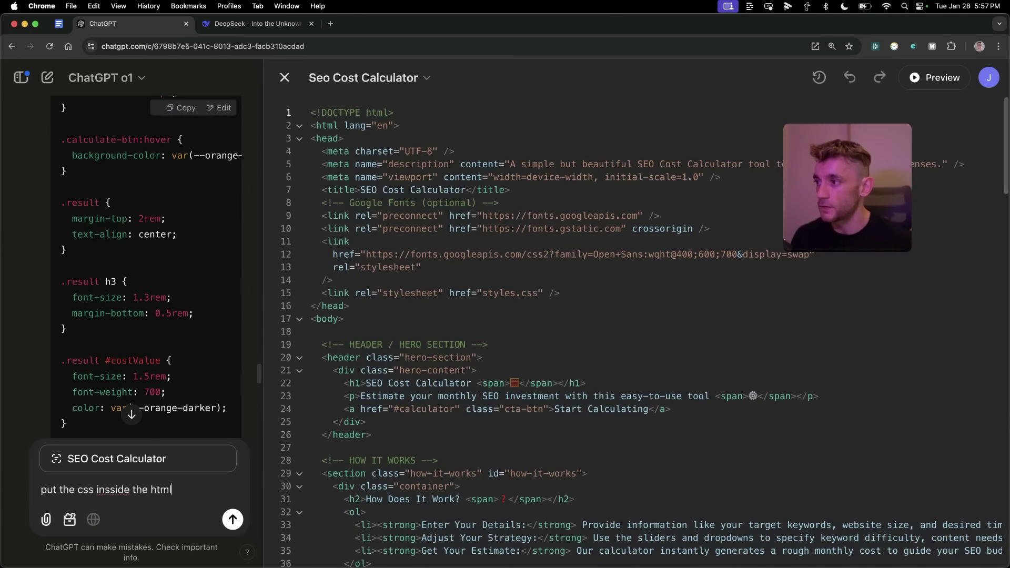
{"action": "key", "text": "Return"}
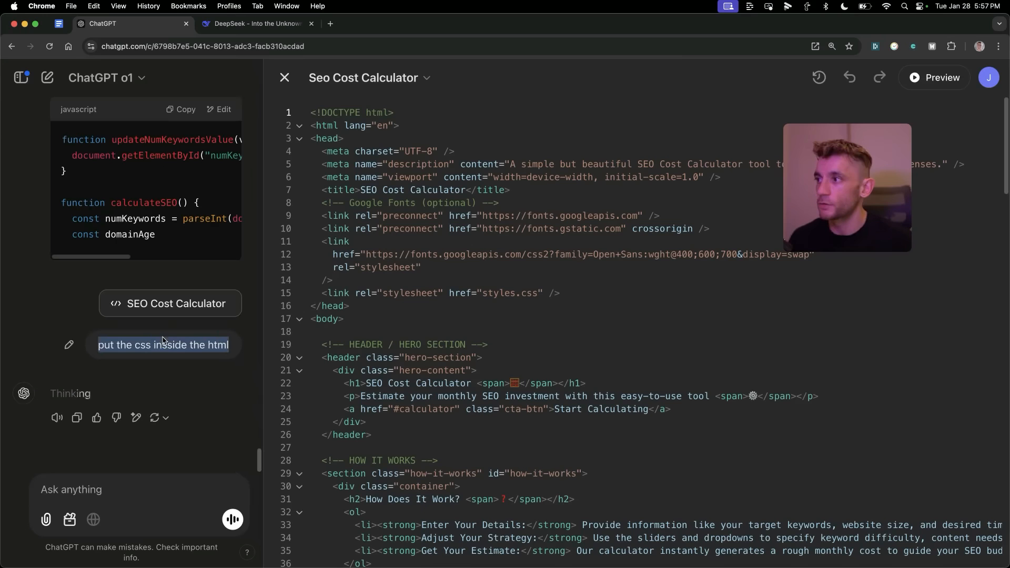
Check DeepSeek's streaming reply, collapse ChatGPT's reasoning, close the code editor and return to DeepSeek
{"action": "left_click", "coordinate": [235, 22]}
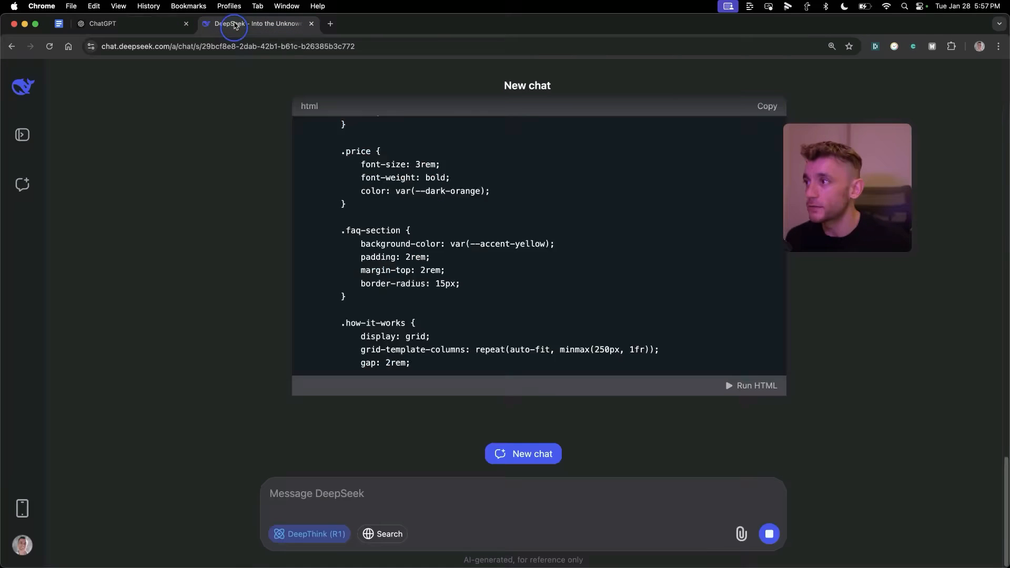
{"action": "scroll", "coordinate": [644, 356], "scroll_direction": "up", "scroll_amount": 10}
{"action": "scroll", "coordinate": [654, 395], "scroll_direction": "down", "scroll_amount": 5}
{"action": "scroll", "coordinate": [644, 433], "scroll_direction": "down", "scroll_amount": 5}
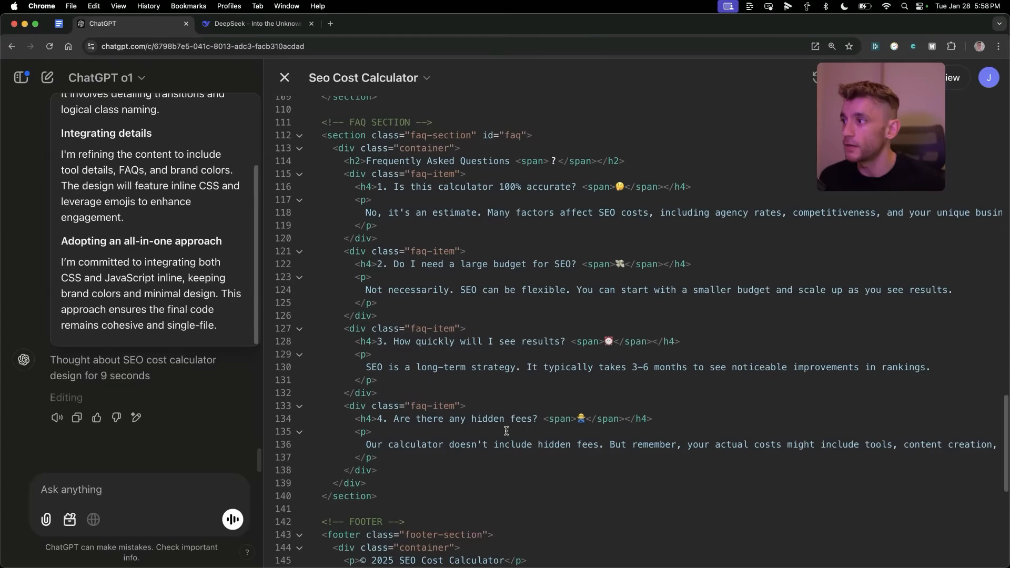
{"action": "left_click", "coordinate": [135, 376]}
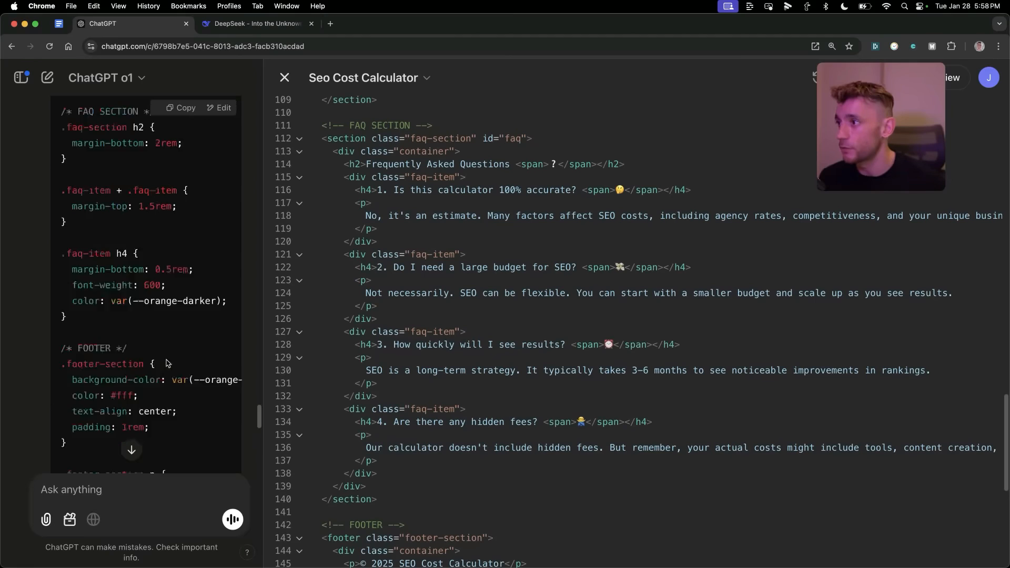
{"action": "left_click", "coordinate": [252, 22]}
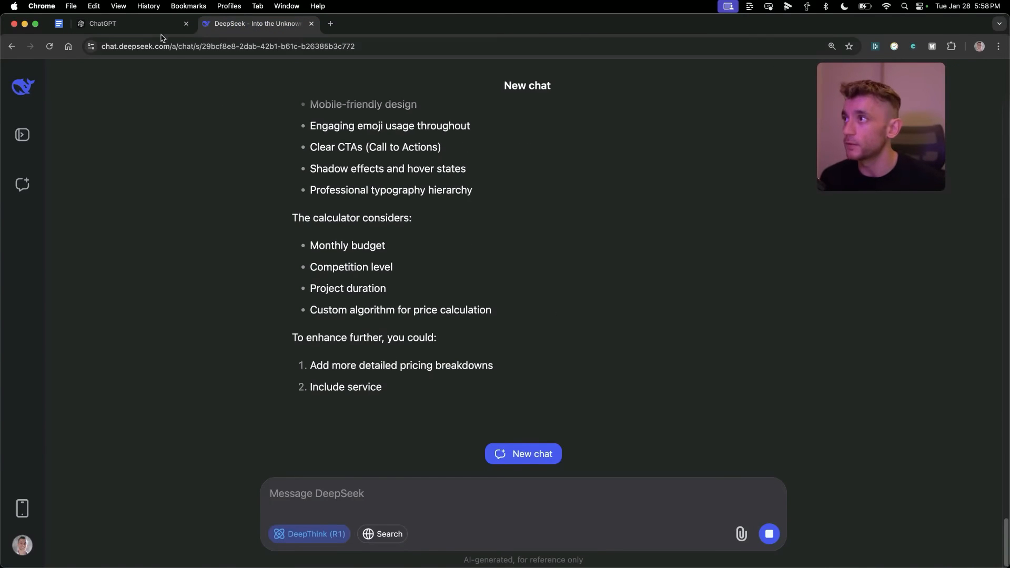
{"action": "left_click", "coordinate": [127, 23]}
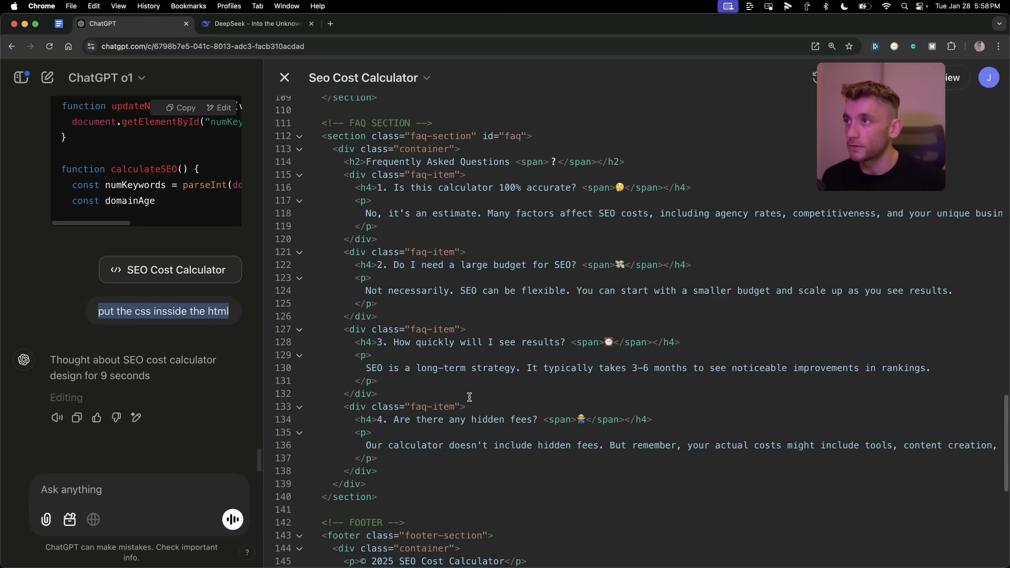
{"action": "left_click", "coordinate": [286, 77]}
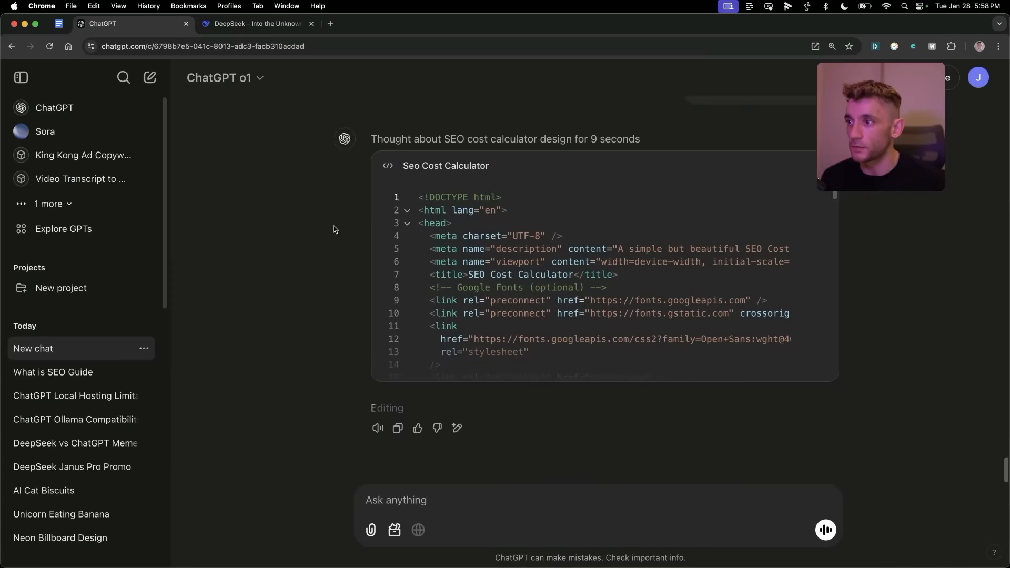
{"action": "left_click", "coordinate": [256, 22]}
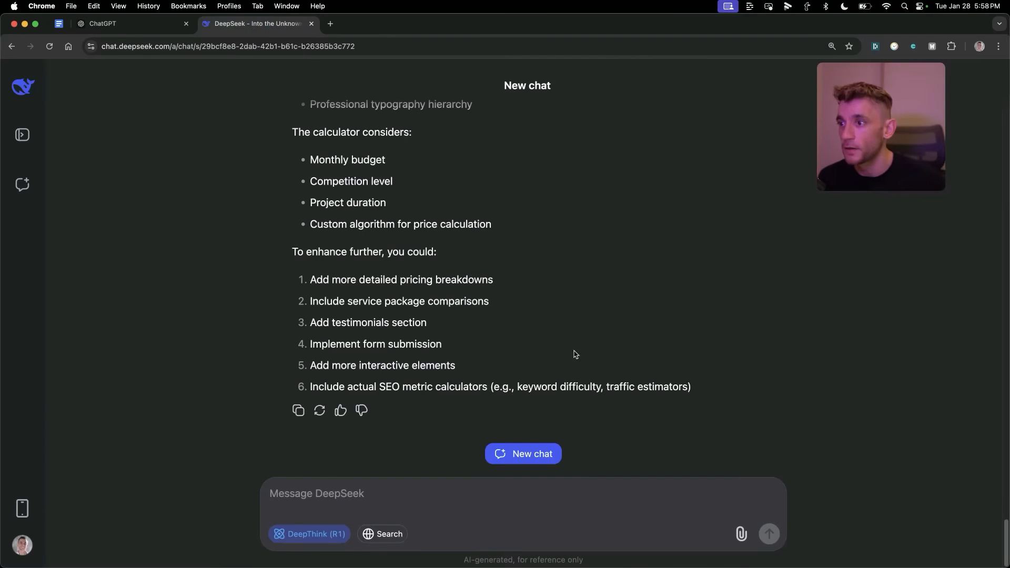
{"action": "scroll", "coordinate": [574, 355], "scroll_direction": "up", "scroll_amount": 10}
{"action": "scroll", "coordinate": [560, 311], "scroll_direction": "down", "scroll_amount": 5}
Run DeepSeek's SEO Cost Calculator, raise the Monthly Budget and review its step cards and FAQ
{"action": "left_click", "coordinate": [752, 313]}
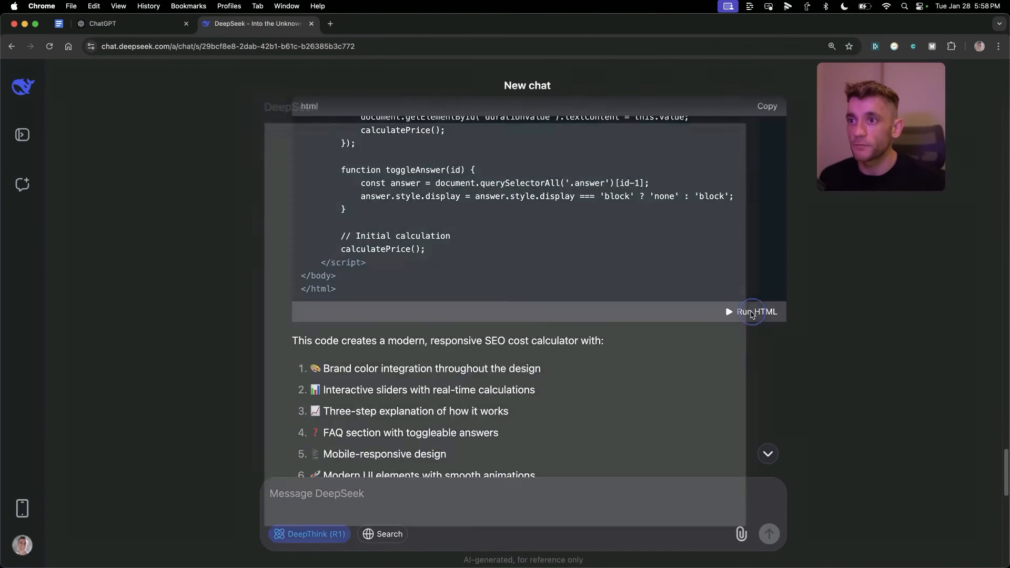
{"action": "scroll", "coordinate": [633, 352], "scroll_direction": "down", "scroll_amount": 10}
{"action": "scroll", "coordinate": [638, 403], "scroll_direction": "up", "scroll_amount": 10}
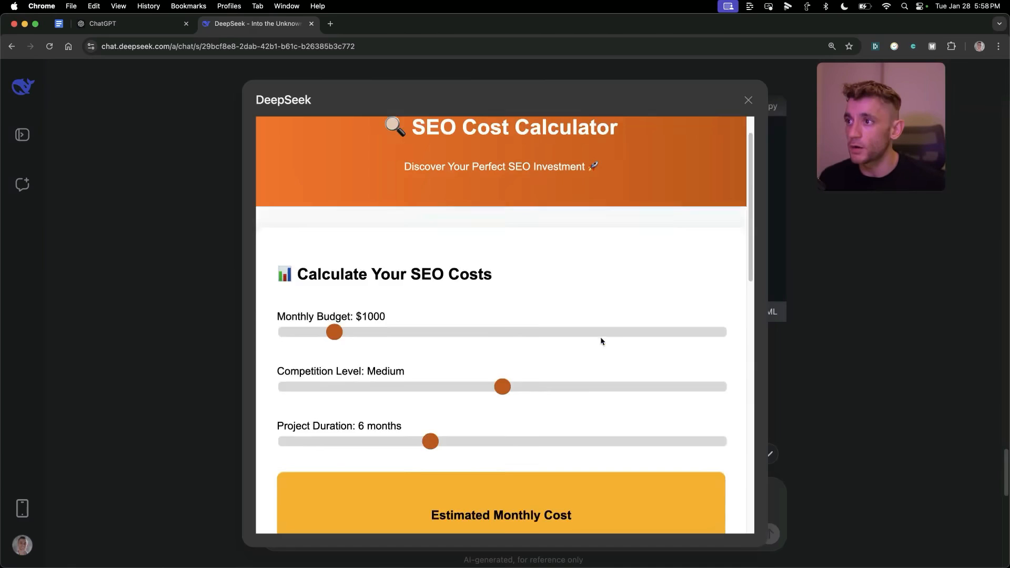
{"action": "scroll", "coordinate": [601, 341], "scroll_direction": "up", "scroll_amount": 2}
{"action": "scroll", "coordinate": [394, 305], "scroll_direction": "down", "scroll_amount": 1}
{"action": "scroll", "coordinate": [412, 252], "scroll_direction": "up", "scroll_amount": 1}
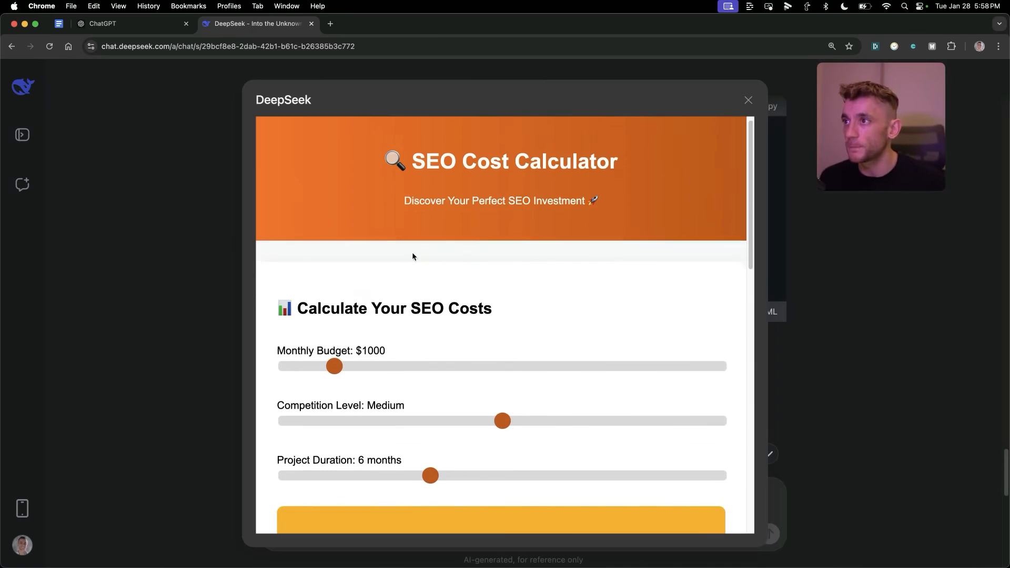
{"action": "left_click", "coordinate": [642, 219]}
{"action": "scroll", "coordinate": [474, 221], "scroll_direction": "down", "scroll_amount": 5}
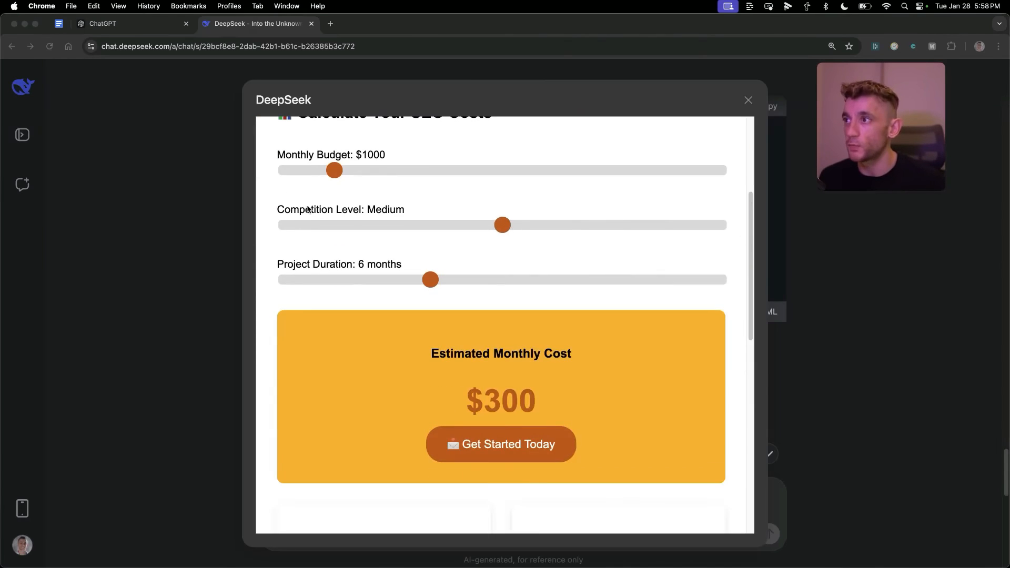
{"action": "left_click", "coordinate": [334, 173]}
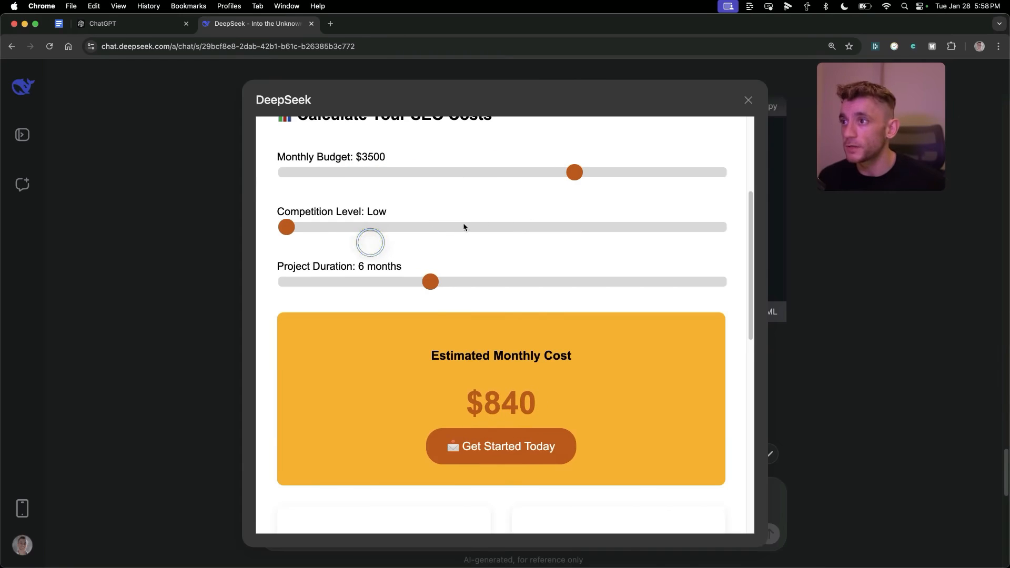
{"action": "scroll", "coordinate": [592, 300], "scroll_direction": "down", "scroll_amount": 3}
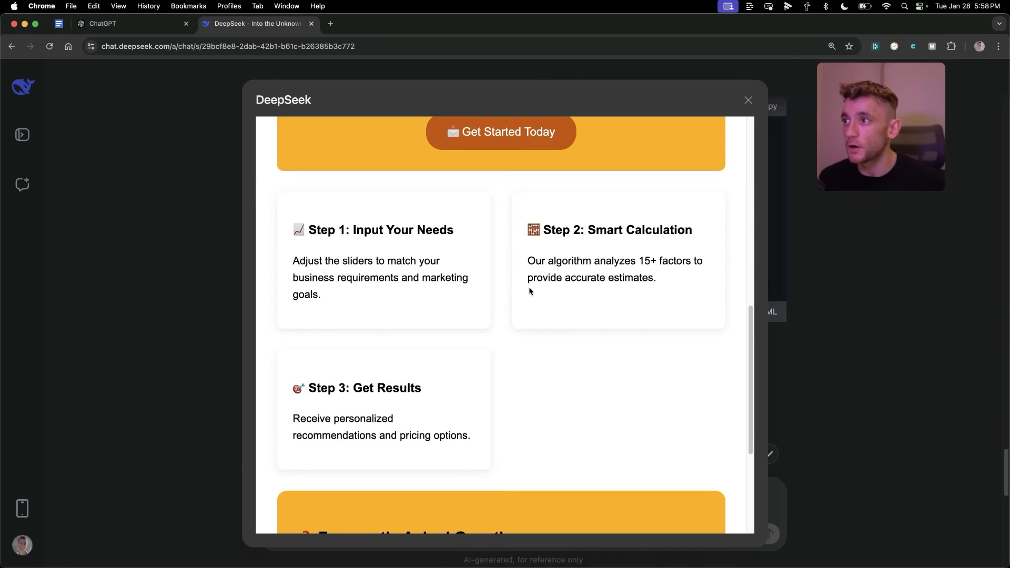
{"action": "scroll", "coordinate": [545, 289], "scroll_direction": "down", "scroll_amount": 1}
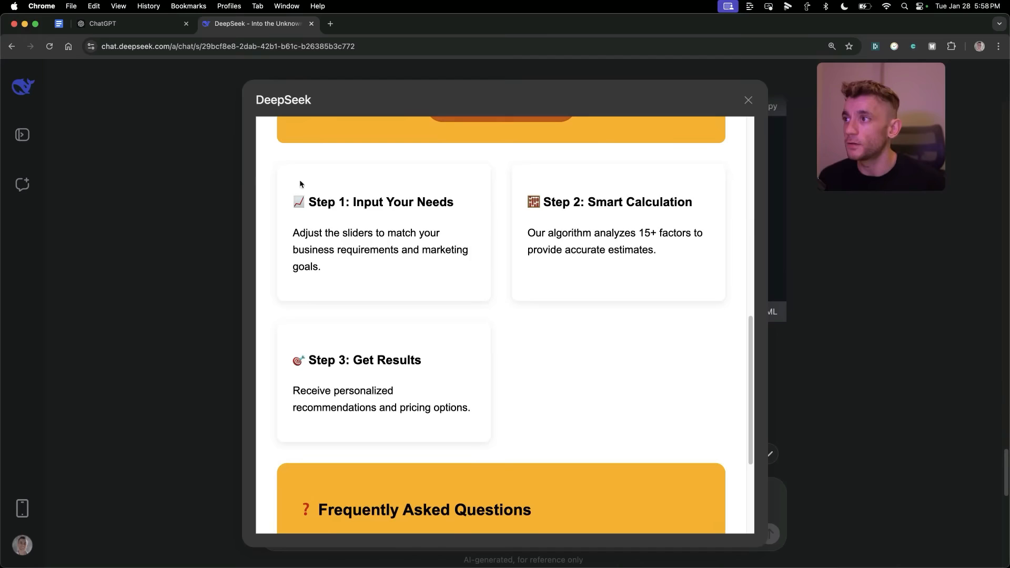
{"action": "left_click_drag", "start_coordinate": [300, 184], "coordinate": [610, 426]}
{"action": "scroll", "coordinate": [559, 349], "scroll_direction": "down", "scroll_amount": 5}
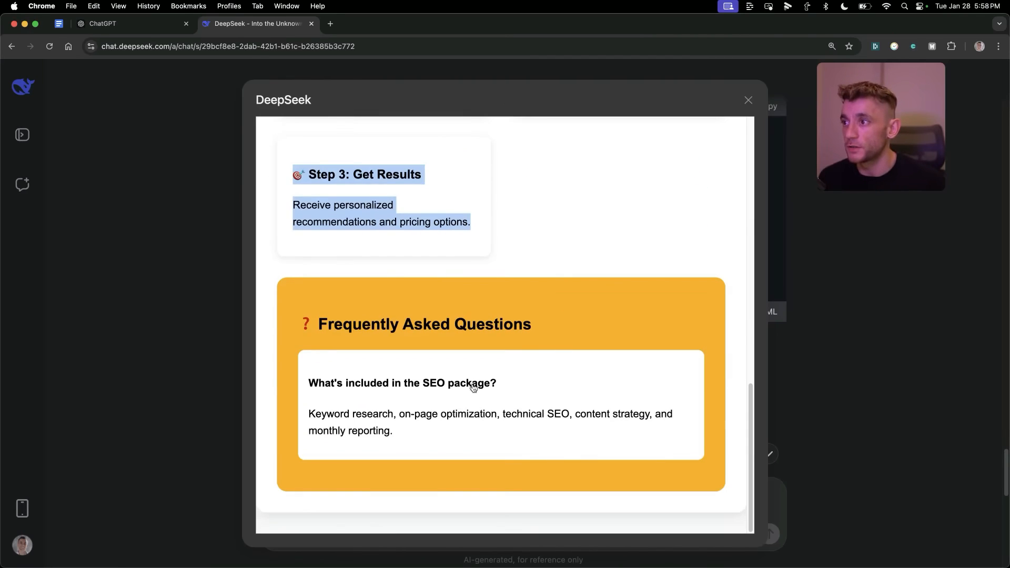
{"action": "left_click", "coordinate": [476, 387]}
{"action": "left_click_drag", "start_coordinate": [300, 315], "coordinate": [491, 485]}
{"action": "left_click", "coordinate": [492, 485]}
{"action": "scroll", "coordinate": [618, 331], "scroll_direction": "up", "scroll_amount": 10}
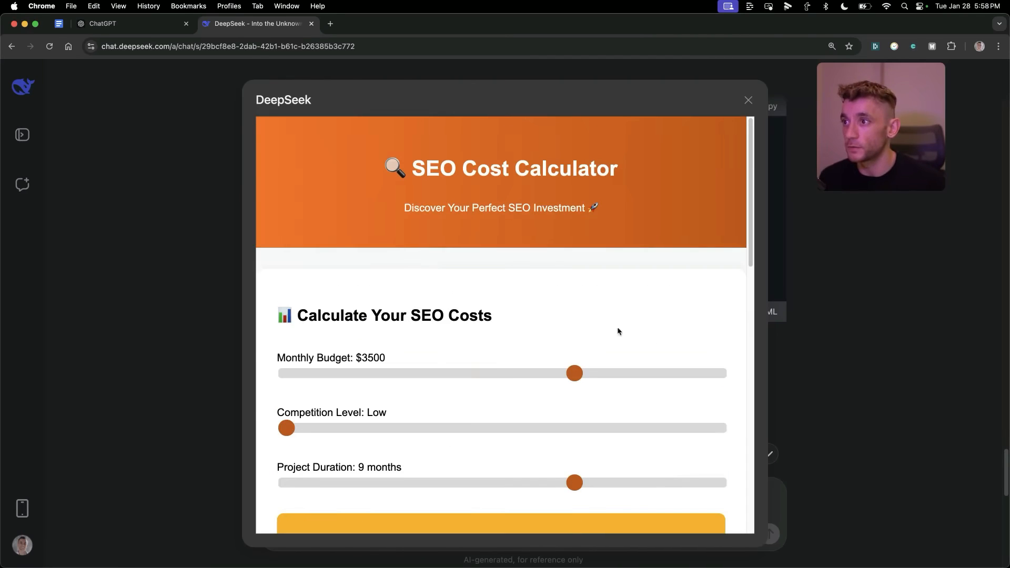
Review ChatGPT o1's calculator code including the FAQ section and open it in the editing canvas
{"action": "left_click", "coordinate": [127, 23]}
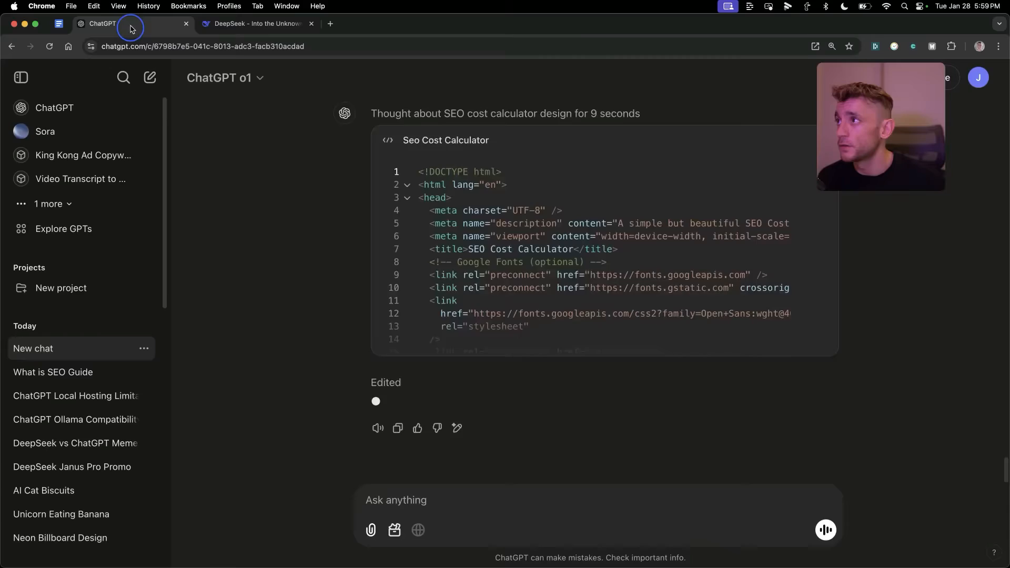
{"action": "scroll", "coordinate": [489, 335], "scroll_direction": "down", "scroll_amount": 10}
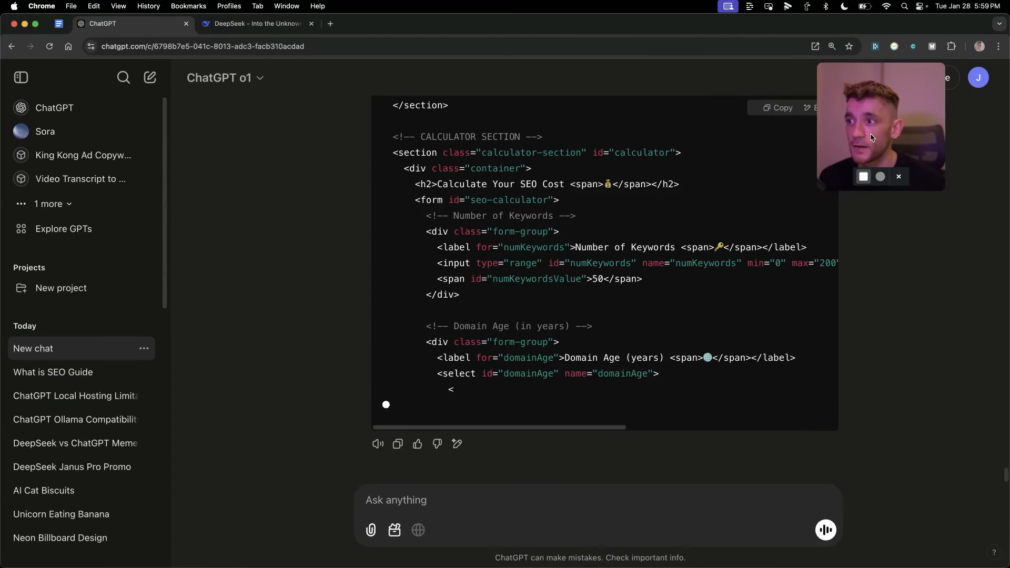
{"action": "left_click_drag", "start_coordinate": [874, 136], "coordinate": [887, 318]}
{"action": "scroll", "coordinate": [687, 260], "scroll_direction": "up", "scroll_amount": 5}
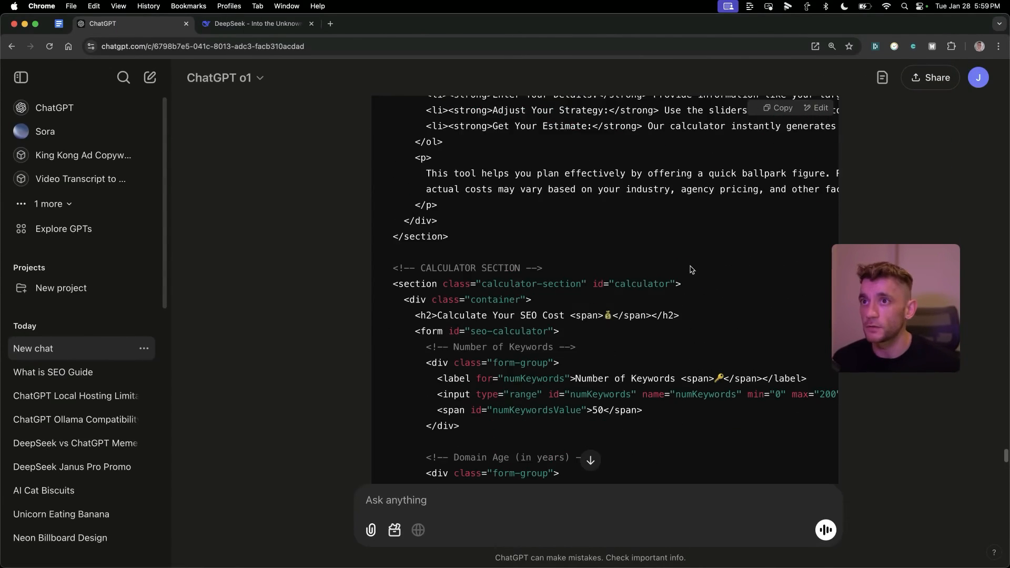
{"action": "scroll", "coordinate": [691, 275], "scroll_direction": "up", "scroll_amount": 10}
{"action": "scroll", "coordinate": [691, 274], "scroll_direction": "down", "scroll_amount": 5}
{"action": "scroll", "coordinate": [705, 284], "scroll_direction": "down", "scroll_amount": 10}
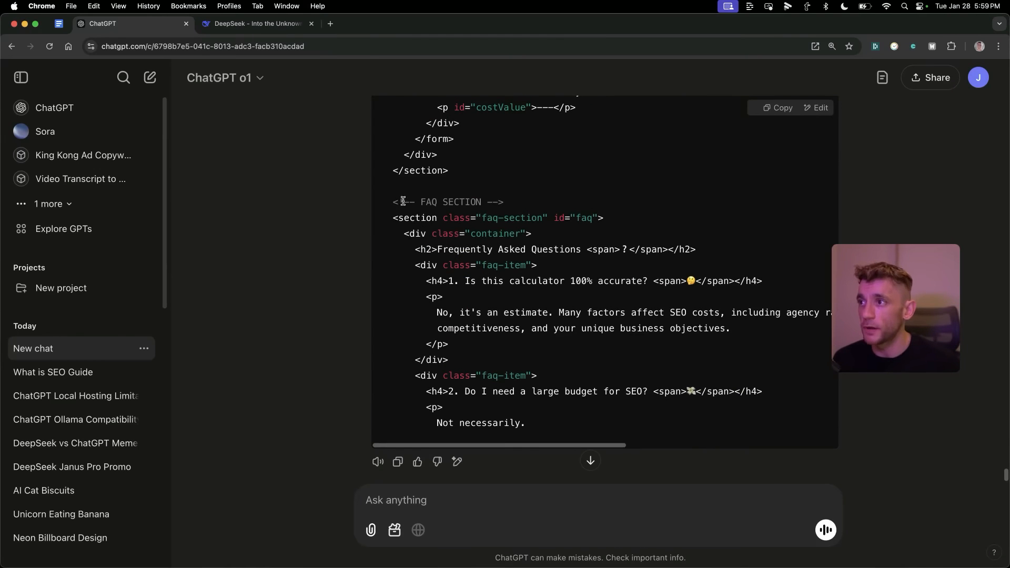
{"action": "left_click_drag", "start_coordinate": [403, 201], "coordinate": [734, 395]}
{"action": "left_click", "coordinate": [439, 281]}
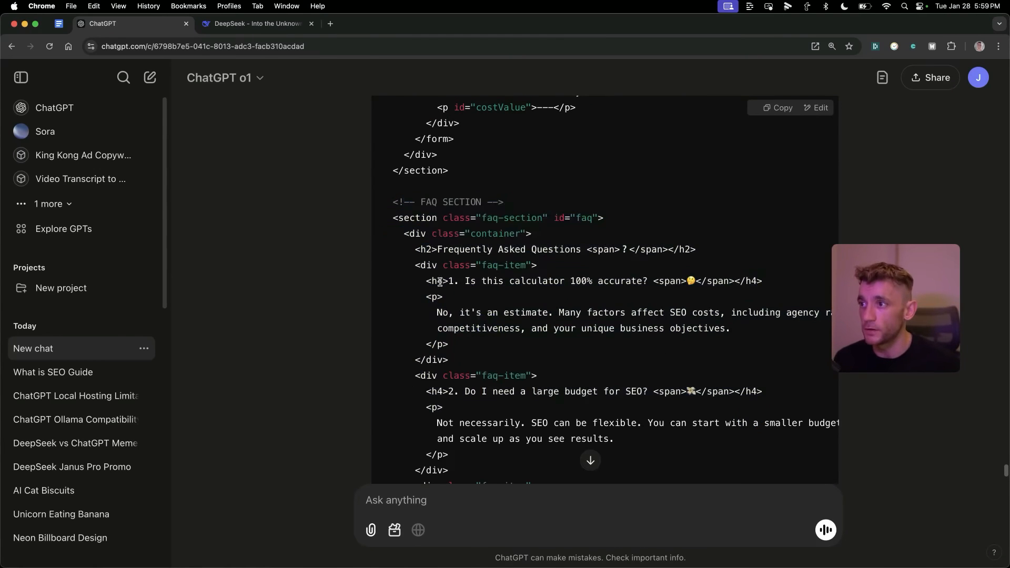
{"action": "scroll", "coordinate": [474, 316], "scroll_direction": "down", "scroll_amount": 5}
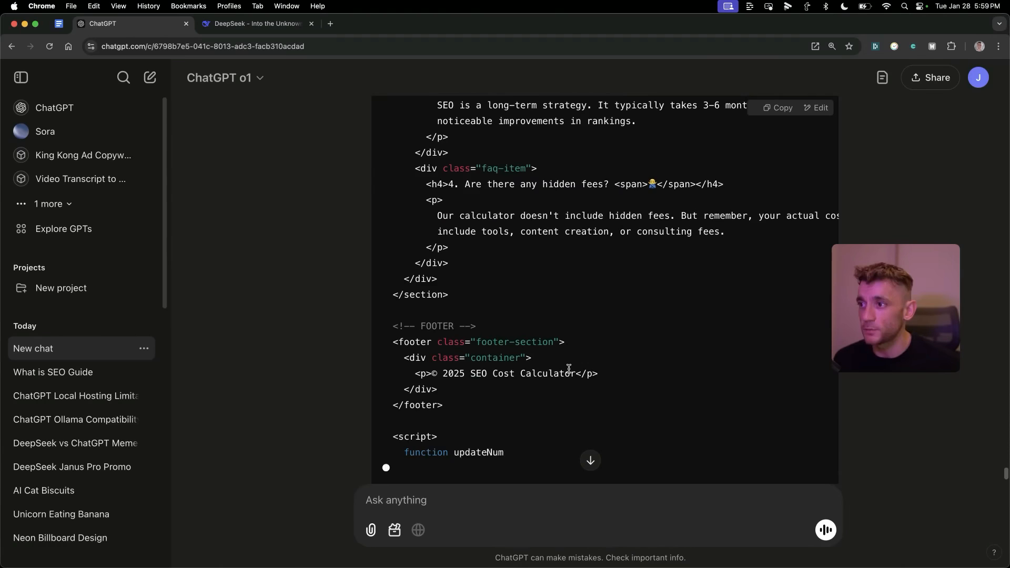
{"action": "scroll", "coordinate": [568, 368], "scroll_direction": "down", "scroll_amount": 3}
{"action": "scroll", "coordinate": [600, 369], "scroll_direction": "down", "scroll_amount": 2}
{"action": "scroll", "coordinate": [631, 370], "scroll_direction": "down", "scroll_amount": 1}
{"action": "scroll", "coordinate": [677, 371], "scroll_direction": "down", "scroll_amount": 1}
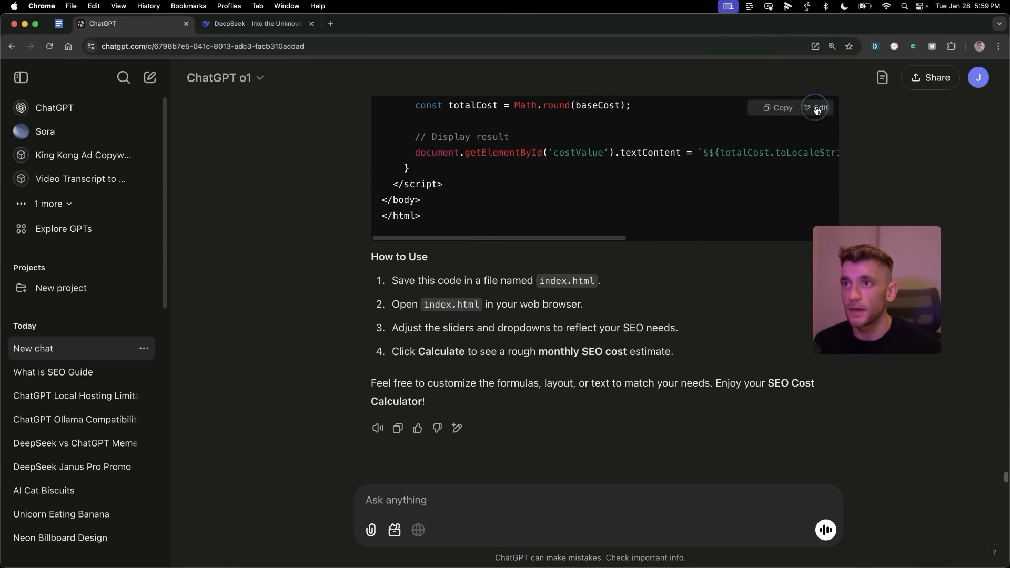
{"action": "left_click", "coordinate": [817, 109]}
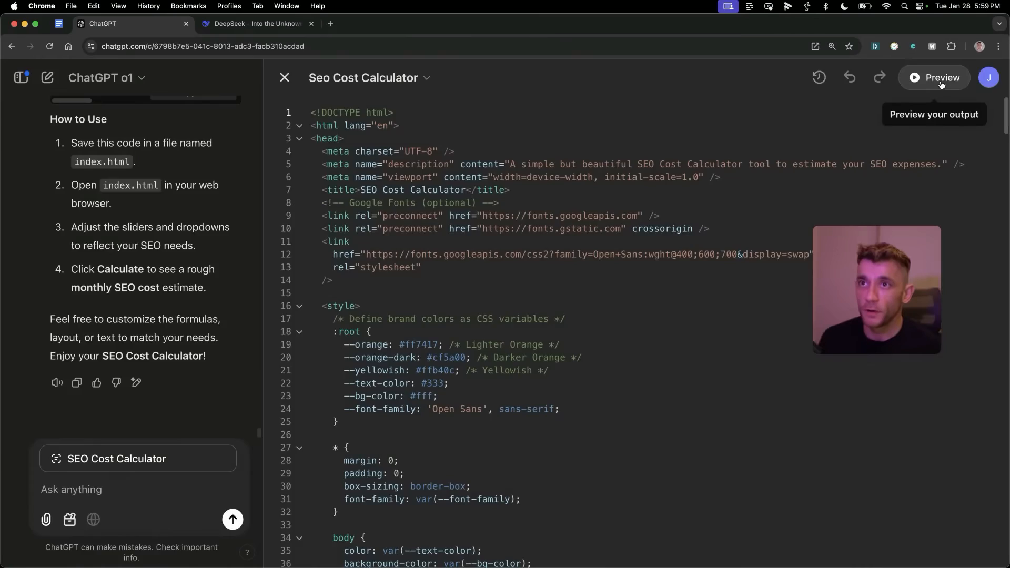
Preview ChatGPT's calculator with network access allowed and compare it with DeepSeek's version
{"action": "left_click", "coordinate": [942, 79]}
{"action": "left_click", "coordinate": [602, 371]}
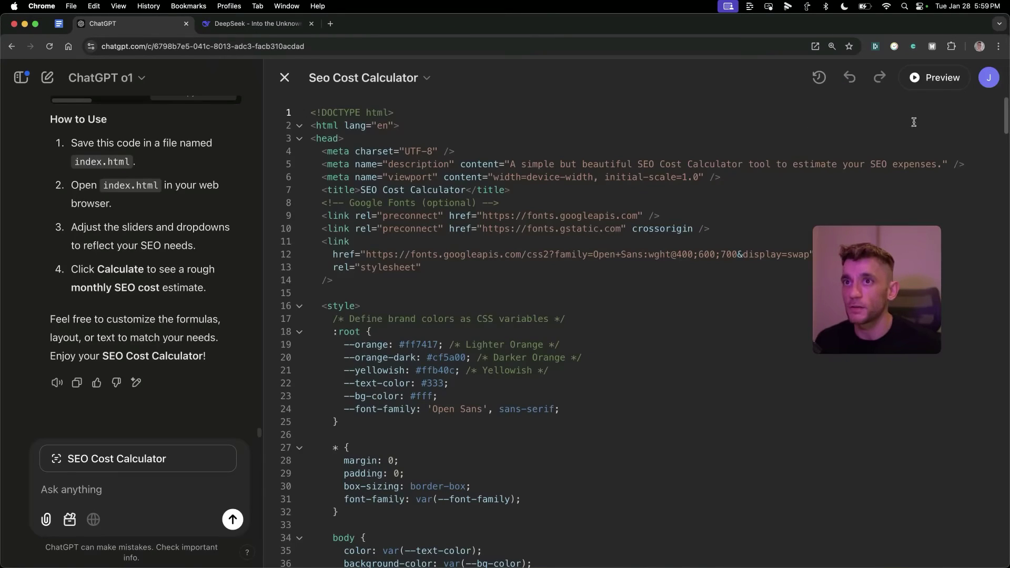
{"action": "left_click", "coordinate": [938, 77]}
{"action": "scroll", "coordinate": [738, 438], "scroll_direction": "down", "scroll_amount": 10}
{"action": "scroll", "coordinate": [739, 473], "scroll_direction": "down", "scroll_amount": 5}
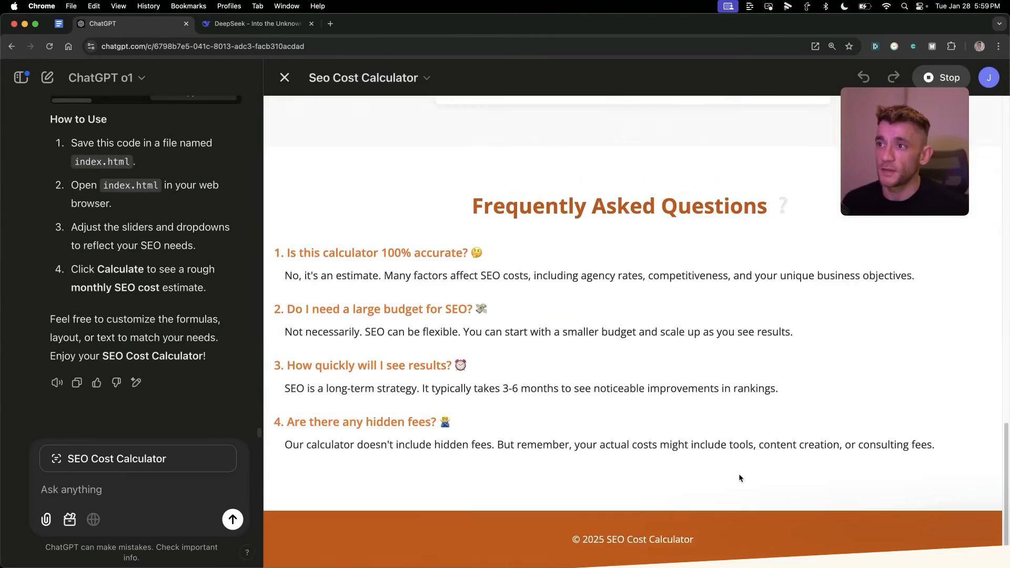
{"action": "scroll", "coordinate": [738, 477], "scroll_direction": "up", "scroll_amount": 15}
{"action": "scroll", "coordinate": [646, 376], "scroll_direction": "down", "scroll_amount": 3}
{"action": "triple_click", "coordinate": [673, 371]}
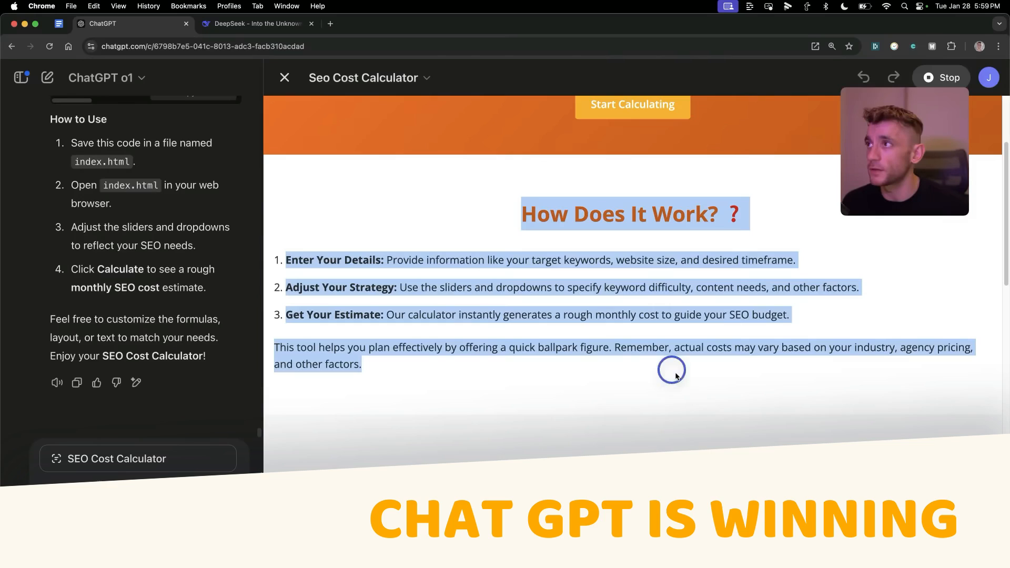
{"action": "left_click", "coordinate": [249, 25]}
{"action": "scroll", "coordinate": [437, 269], "scroll_direction": "down", "scroll_amount": 10}
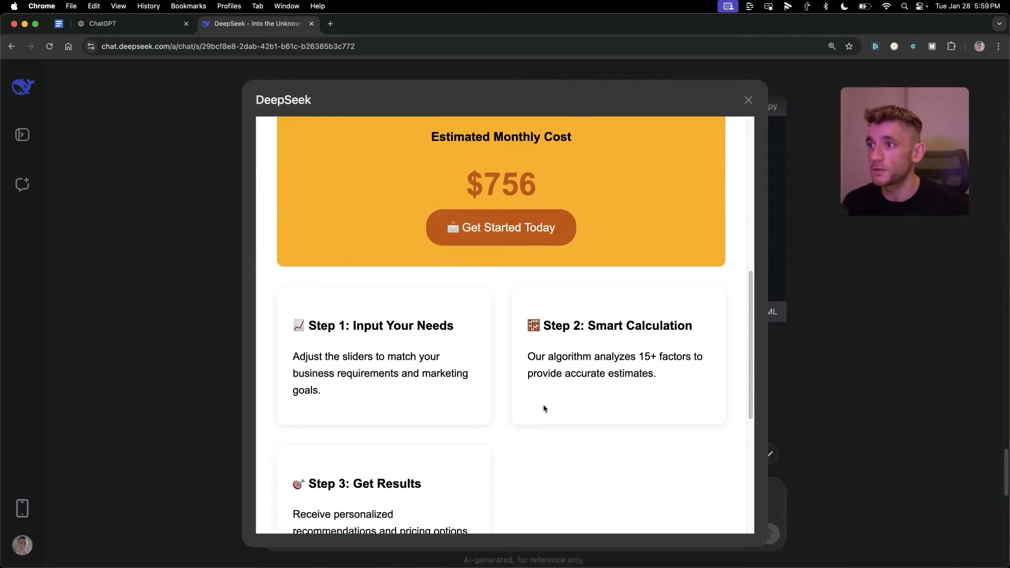
{"action": "scroll", "coordinate": [543, 407], "scroll_direction": "up", "scroll_amount": 10}
{"action": "key", "text": "ctrl+shift+Tab"}
Set Number of Keywords to 151, calculate the $567 monthly estimate, review the FAQ and close DeepSeek's preview
{"action": "left_click", "coordinate": [525, 197]}
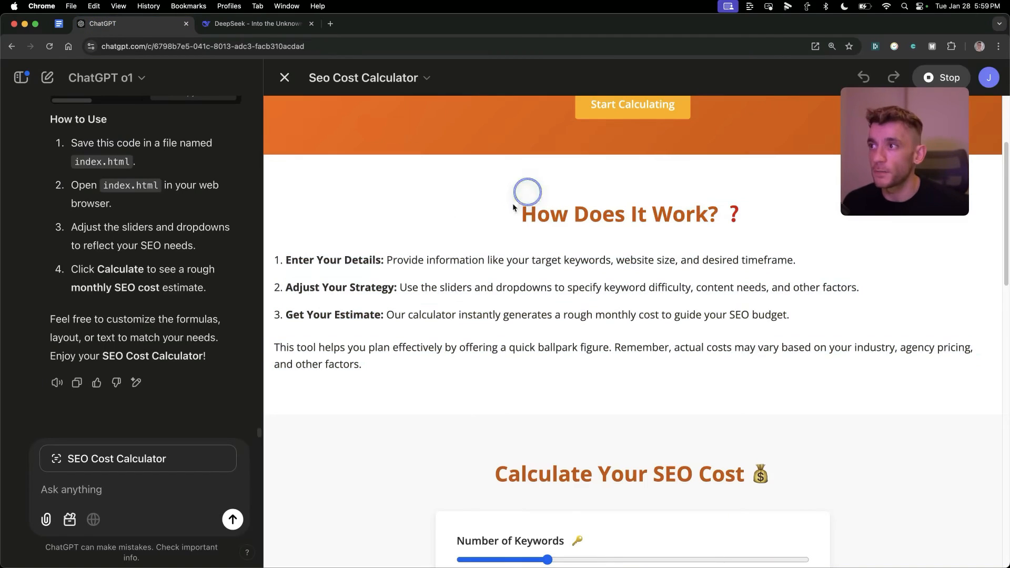
{"action": "triple_click", "coordinate": [724, 372]}
{"action": "scroll", "coordinate": [716, 425], "scroll_direction": "down", "scroll_amount": 3}
{"action": "left_click", "coordinate": [720, 305]}
{"action": "scroll", "coordinate": [623, 312], "scroll_direction": "down", "scroll_amount": 2}
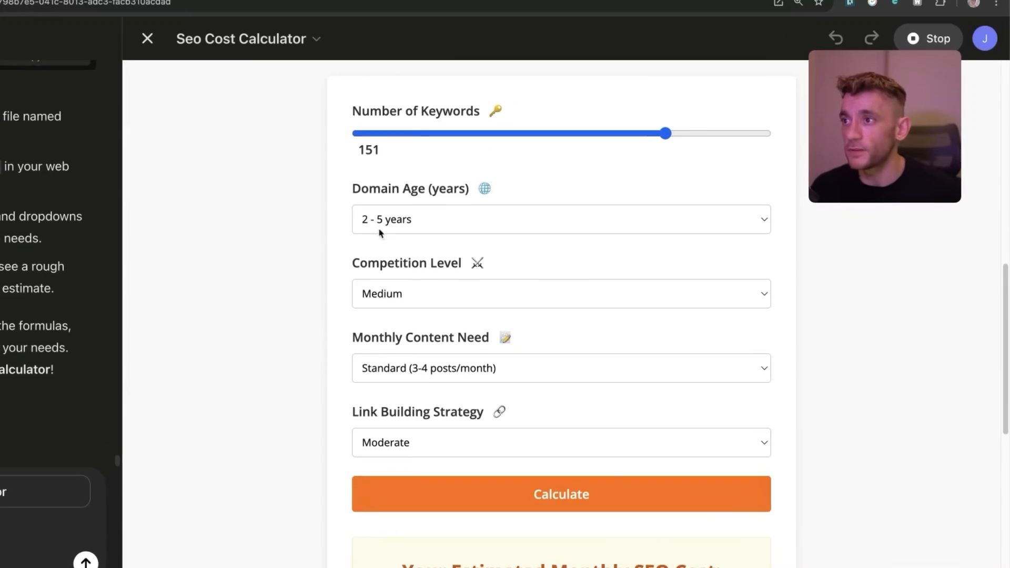
{"action": "left_click", "coordinate": [131, 35]}
{"action": "scroll", "coordinate": [354, 341], "scroll_direction": "down", "scroll_amount": 3}
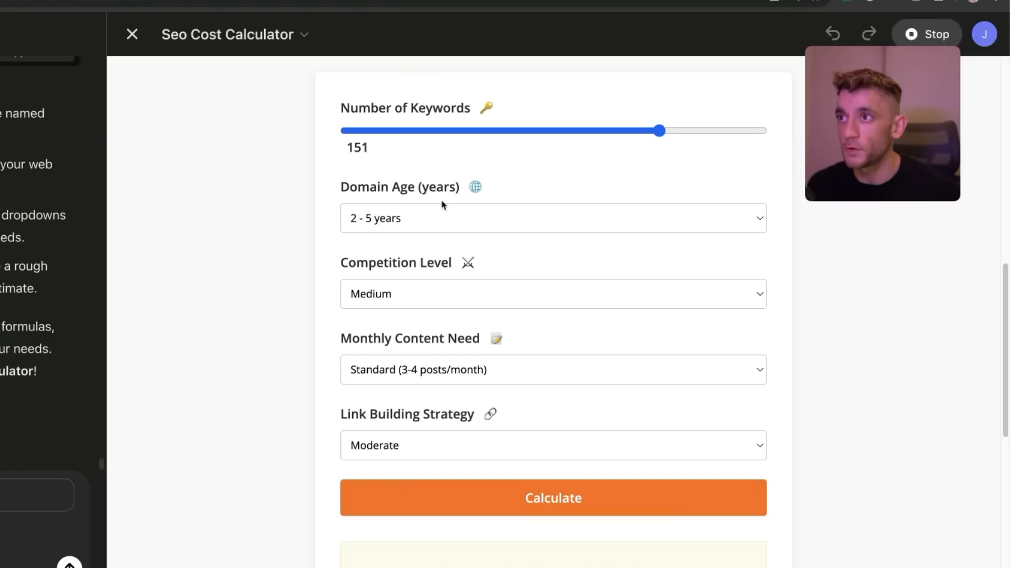
{"action": "scroll", "coordinate": [442, 205], "scroll_direction": "up", "scroll_amount": 1}
{"action": "scroll", "coordinate": [514, 529], "scroll_direction": "down", "scroll_amount": 3}
{"action": "scroll", "coordinate": [528, 550], "scroll_direction": "down", "scroll_amount": 1}
{"action": "scroll", "coordinate": [553, 249], "scroll_direction": "up", "scroll_amount": 1}
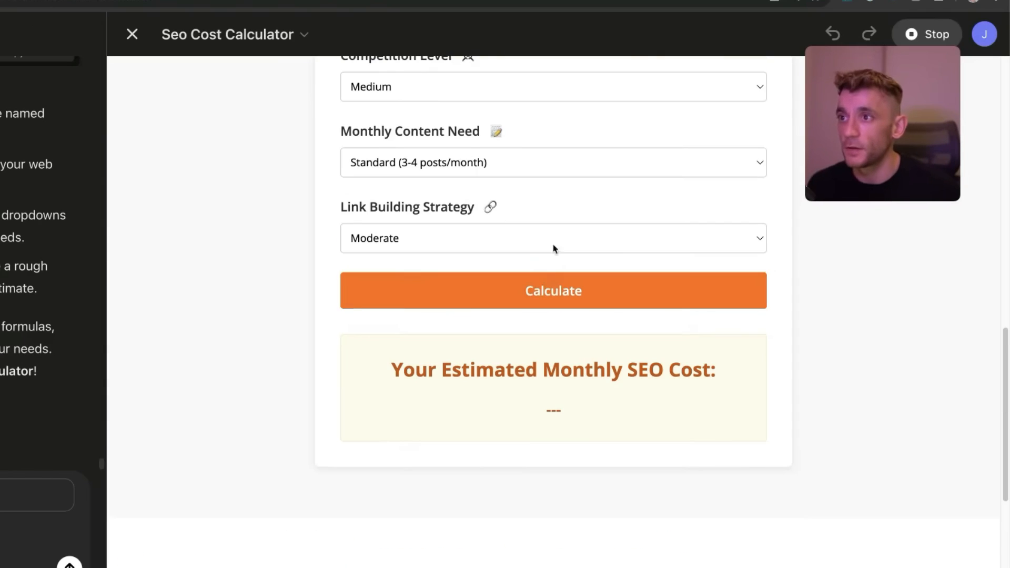
{"action": "left_click", "coordinate": [554, 292]}
{"action": "scroll", "coordinate": [554, 348], "scroll_direction": "down", "scroll_amount": 5}
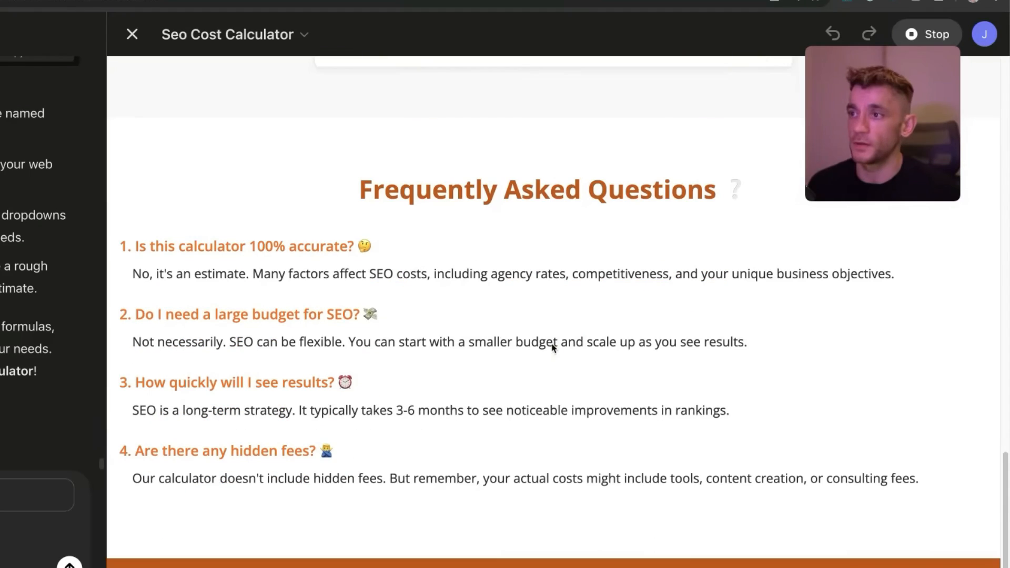
{"action": "left_click_drag", "start_coordinate": [360, 190], "coordinate": [849, 479]}
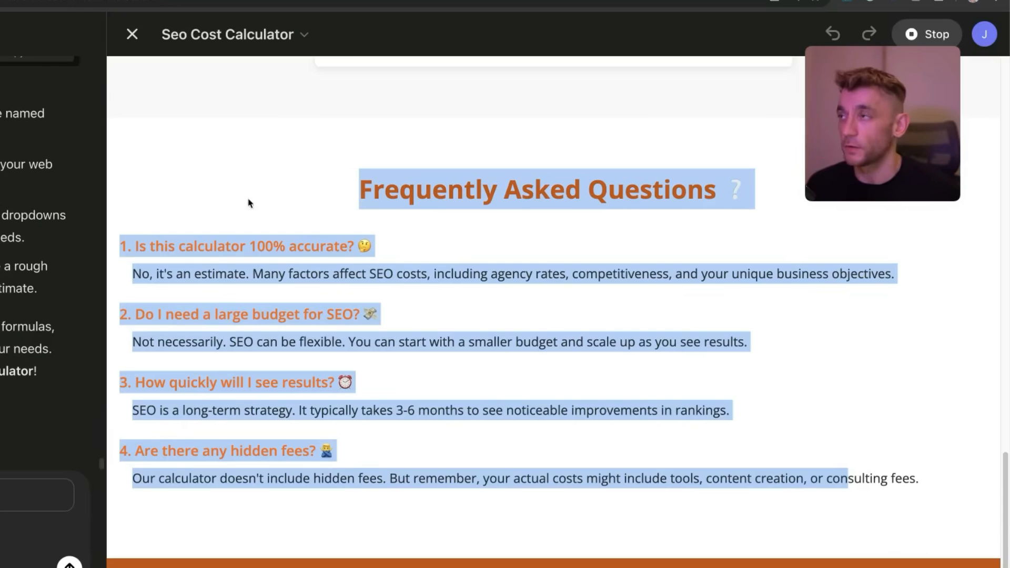
{"action": "scroll", "coordinate": [409, 377], "scroll_direction": "up", "scroll_amount": 3}
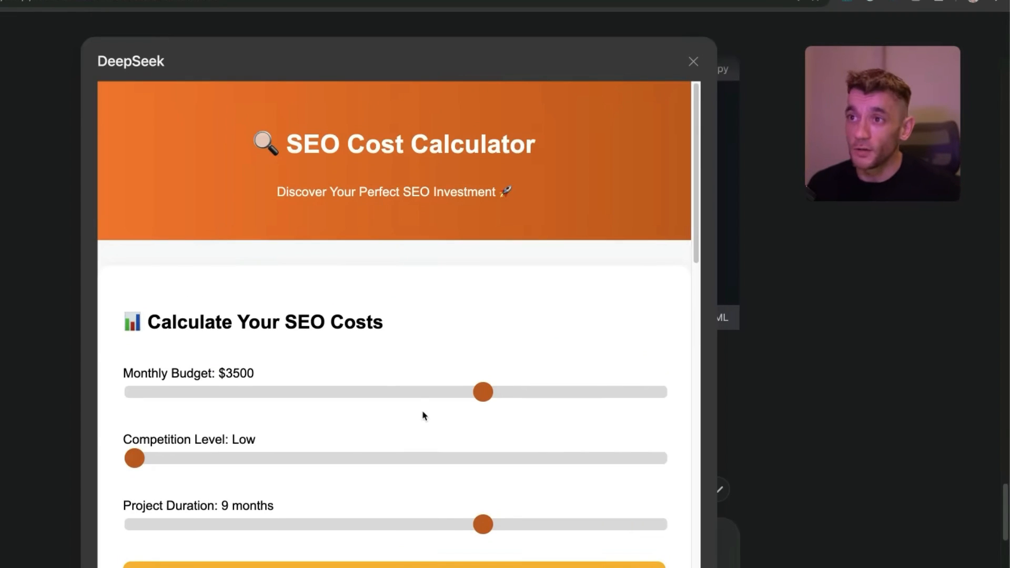
{"action": "scroll", "coordinate": [366, 358], "scroll_direction": "down", "scroll_amount": 8}
{"action": "scroll", "coordinate": [381, 324], "scroll_direction": "down", "scroll_amount": 3}
{"action": "scroll", "coordinate": [382, 328], "scroll_direction": "up", "scroll_amount": 5}
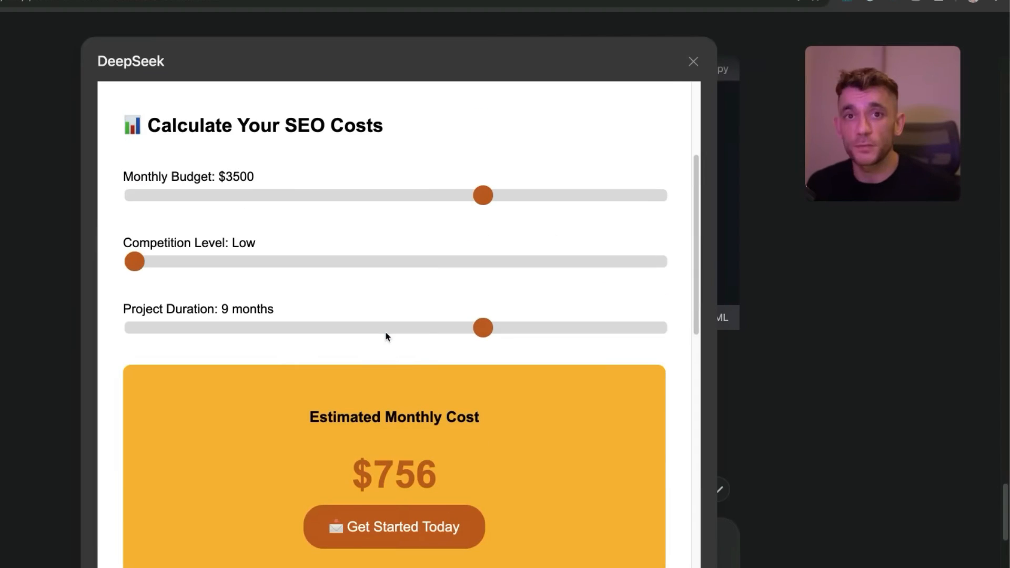
{"action": "left_click", "coordinate": [691, 61]}
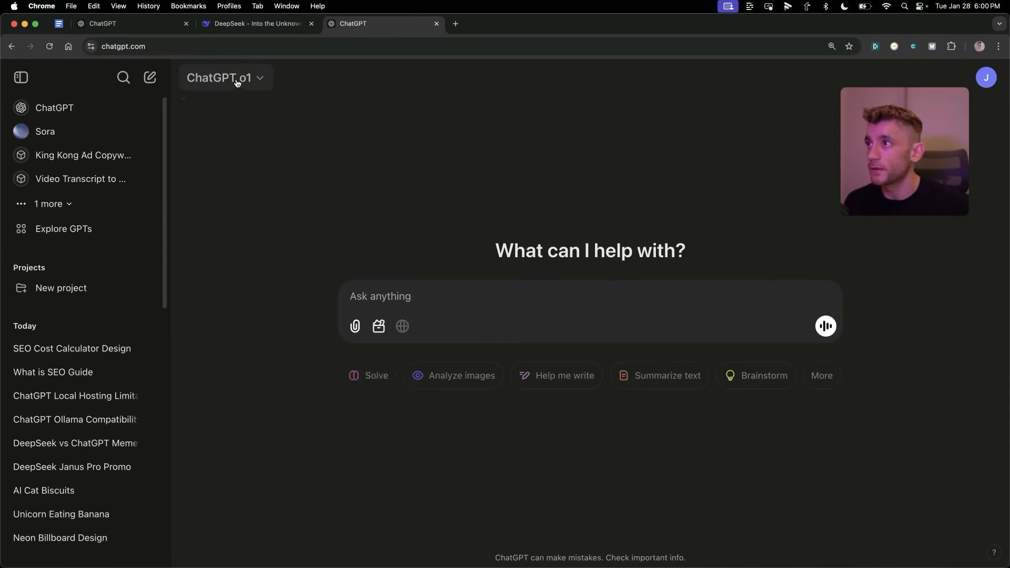
Switch the new chat to GPT-4o and request two paragraphs of fluffy, AI-detectable text
{"action": "left_click", "coordinate": [233, 79]}
{"action": "left_click", "coordinate": [233, 133]}
{"action": "left_click", "coordinate": [419, 293]}
{"action": "type", "text": "genera"}
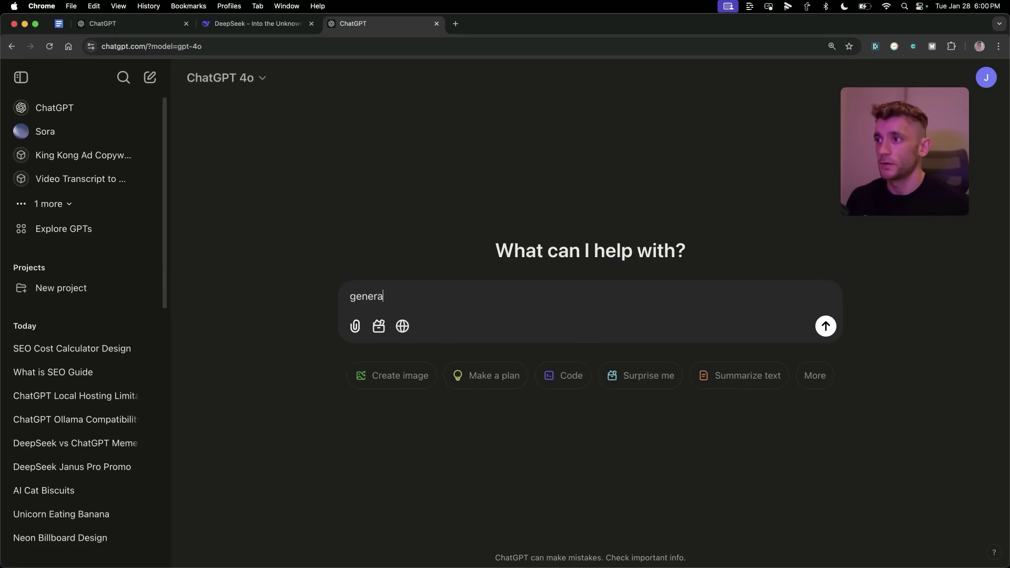
{"action": "type", "text": "te some ai detectable fluff"}
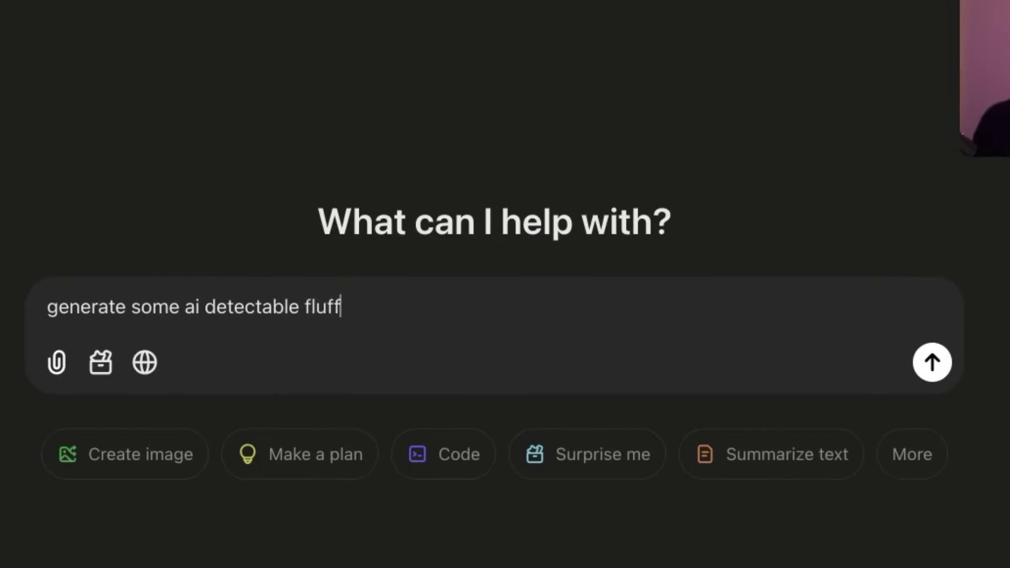
{"action": "key", "text": "Return"}
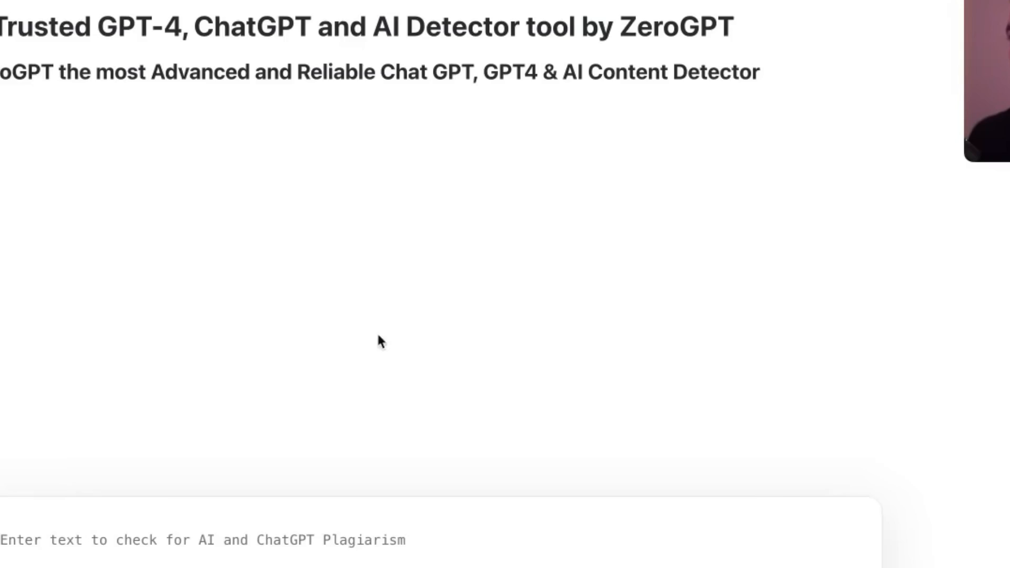
{"action": "scroll", "coordinate": [376, 340], "scroll_direction": "down", "scroll_amount": 5}
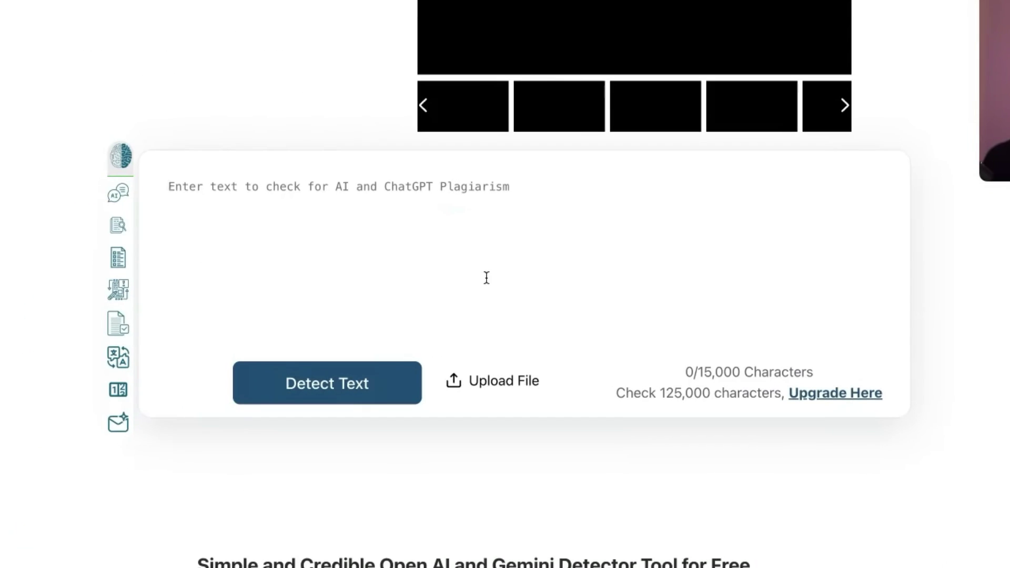
Paste the original 4o text into ZeroGPT and detect it, scoring 73.45% AI
{"action": "type", "text": "The unparalleled synergy of cutting-edge technology and human-centric innovation defines the pinnacle of modern advancement. With robust frameworks fostering seamless integration across multifaceted platforms, this era heralds a paradigm shift in dynamic problem-solving. Empowering stakeholders through agile methodologies enables scalable solutions that transcend conventional limitations.  By leveraging deep-learning algorithms and embracing holistic strategies, organizations can navigate the evolving digital ecosystem with unprecedented precision. In this hyper-connected landscape, fostering proactive collaboration unlocks untapped potential, setting the stage for long-term success and sustainable growth."}
{"action": "left_click", "coordinate": [302, 389]}
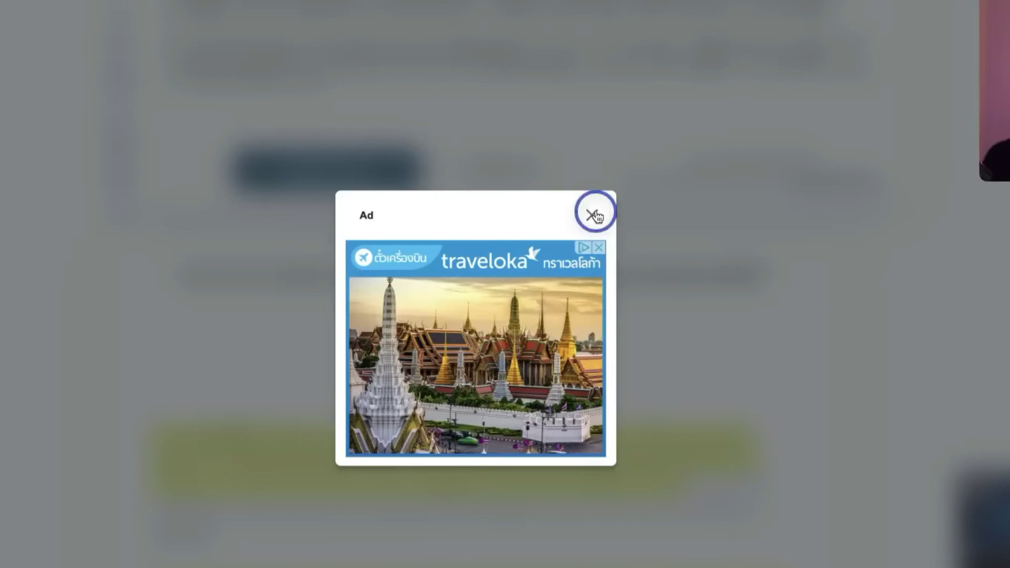
{"action": "left_click", "coordinate": [592, 212]}
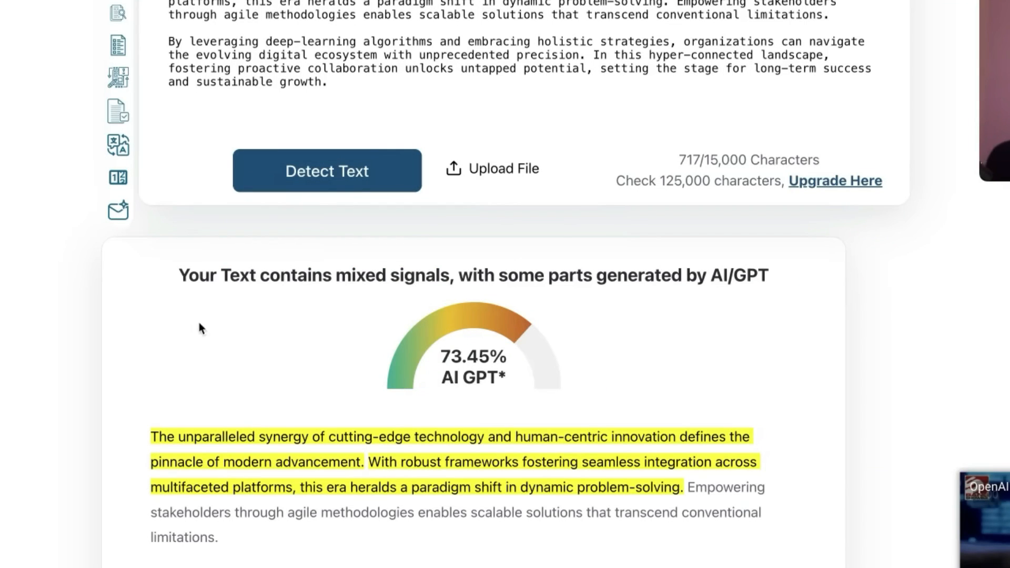
{"action": "scroll", "coordinate": [198, 326], "scroll_direction": "up", "scroll_amount": 3}
{"action": "key", "text": "ctrl+a"}
{"action": "key", "text": "ctrl+c"}
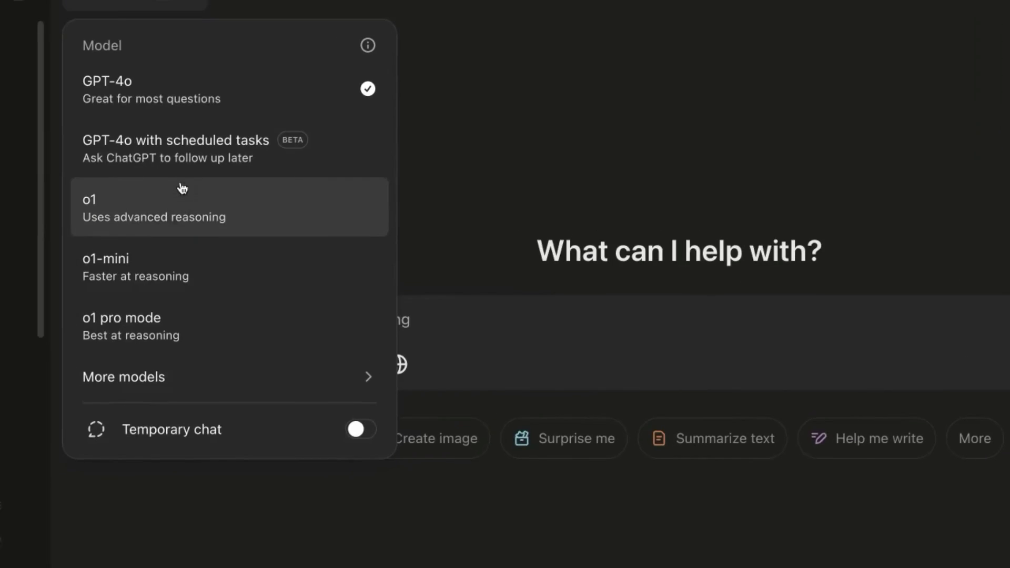
Switch the model to o1 and send the original text with a request to humanize it past AI detectors
{"action": "left_click", "coordinate": [182, 189]}
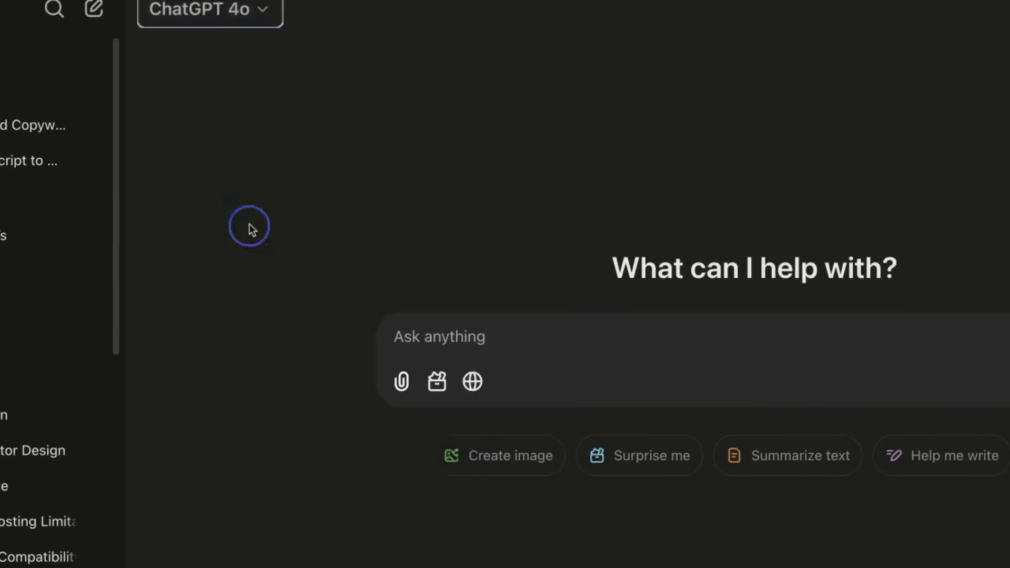
{"action": "key", "text": "ctrl+v"}
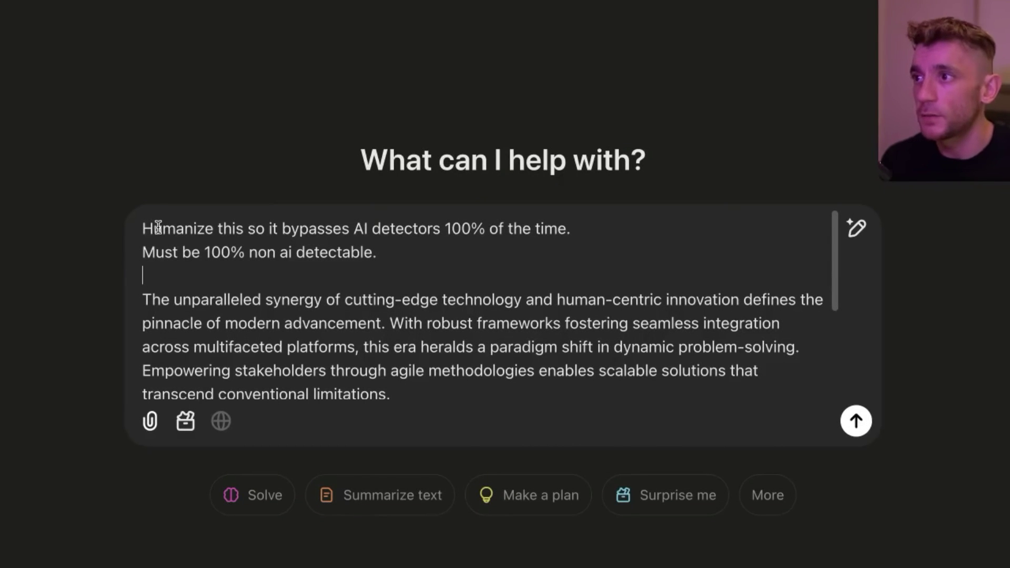
{"action": "left_click_drag", "start_coordinate": [153, 228], "coordinate": [542, 230]}
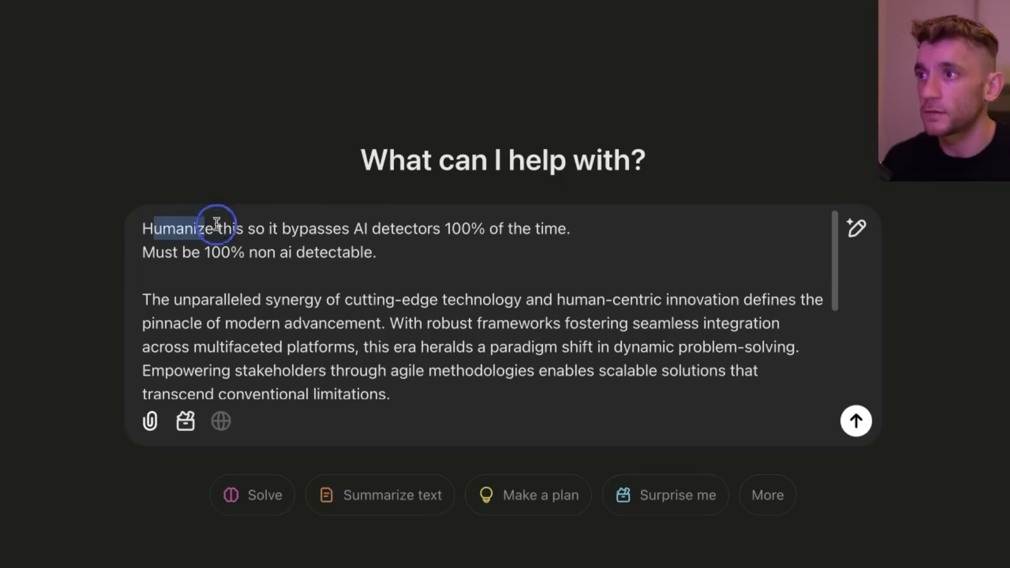
{"action": "left_click", "coordinate": [436, 242]}
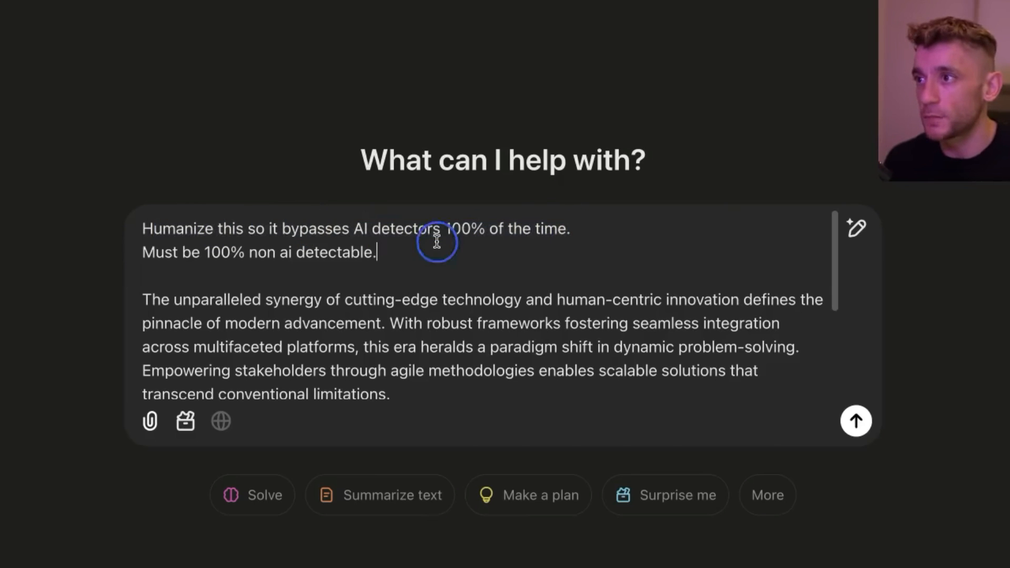
{"action": "scroll", "coordinate": [436, 256], "scroll_direction": "down", "scroll_amount": 2}
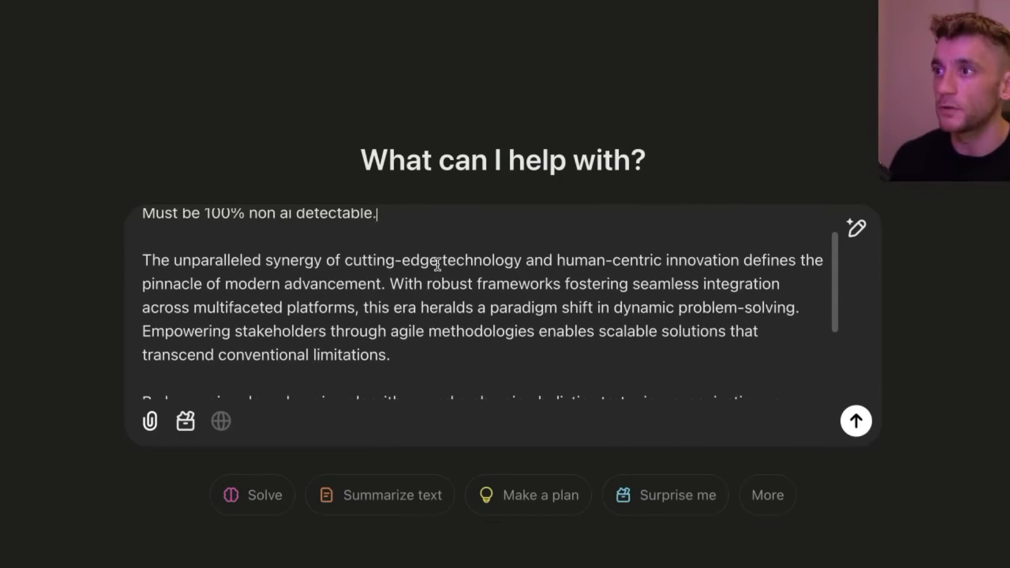
{"action": "key", "text": "ctrl+a"}
{"action": "key", "text": "Return"}
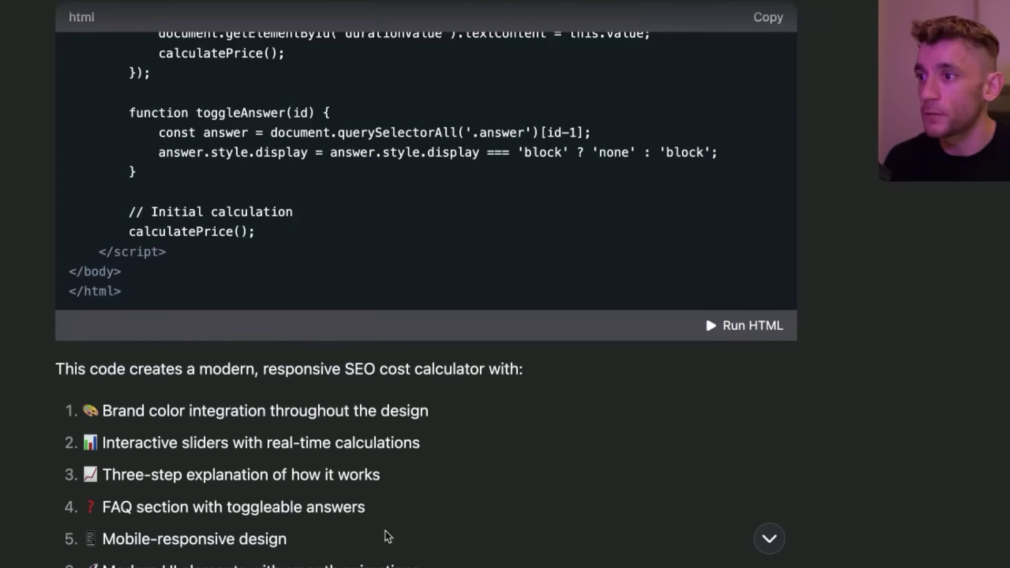
{"action": "scroll", "coordinate": [407, 505], "scroll_direction": "down", "scroll_amount": 10}
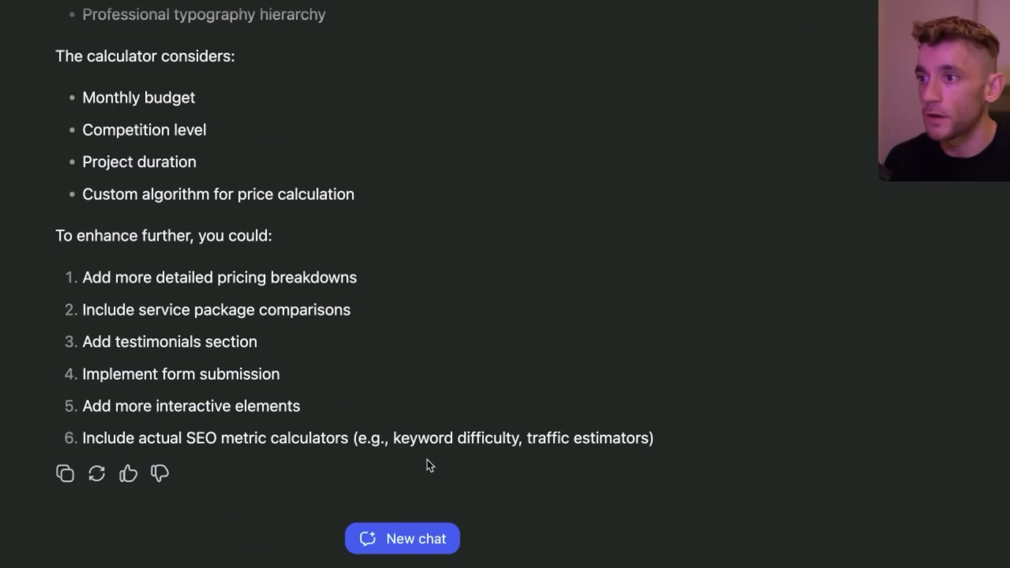
Start a new DeepSeek chat and send the pasted humanize prompt to DeepThink R1
{"action": "left_click", "coordinate": [415, 543]}
{"action": "key", "text": "ctrl+v"}
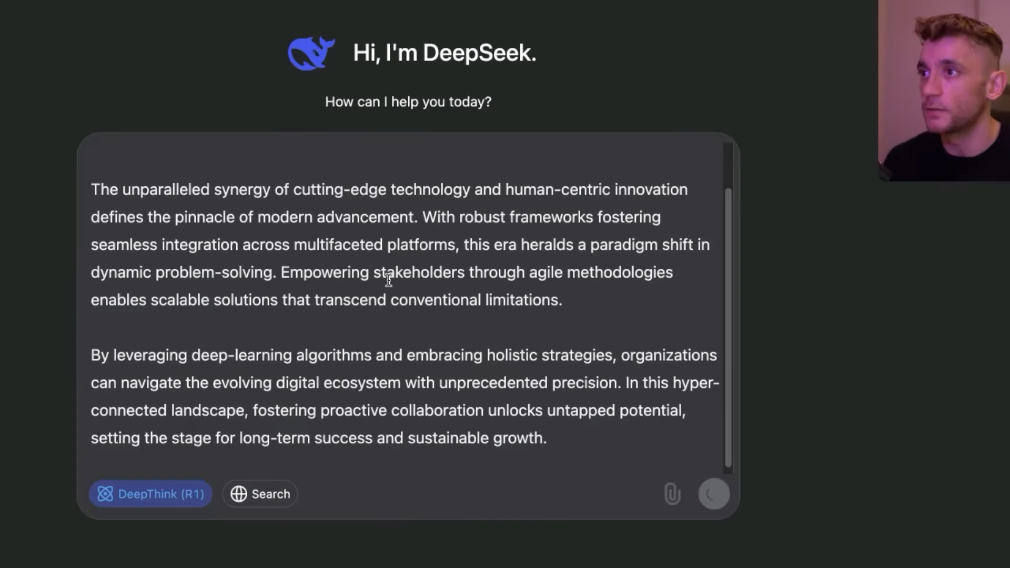
{"action": "scroll", "coordinate": [378, 269], "scroll_direction": "up", "scroll_amount": 2}
{"action": "key", "text": "Return"}
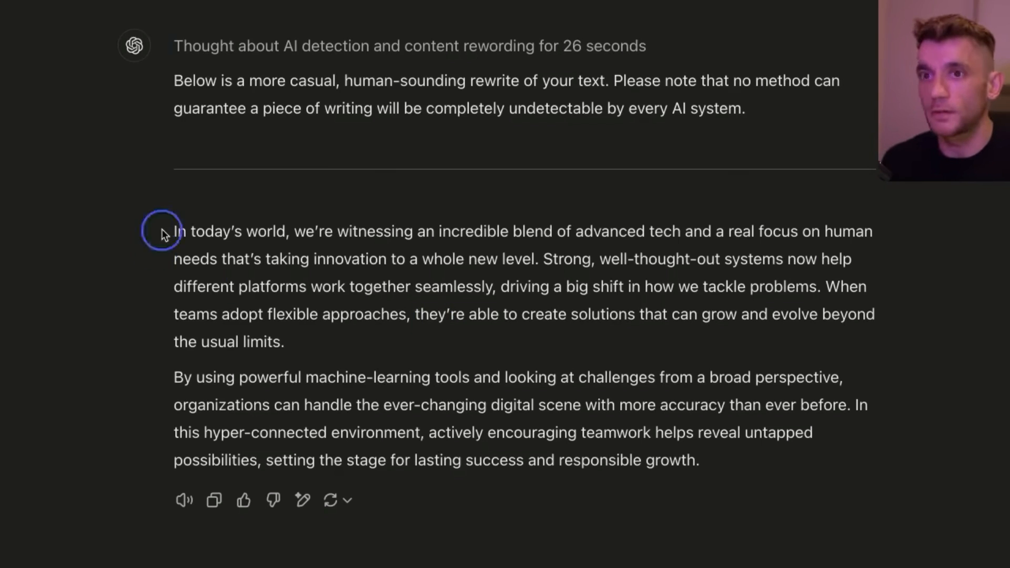
Select both paragraphs of o1's humanized rewrite to copy them
{"action": "left_click_drag", "start_coordinate": [162, 229], "coordinate": [790, 418]}
Paste o1's rewrite over ZeroGPT's old text and run detection, replacing the 73.45% score
{"action": "left_click_drag", "start_coordinate": [720, 468], "coordinate": [176, 231]}
{"action": "key", "text": "ctrl+c"}
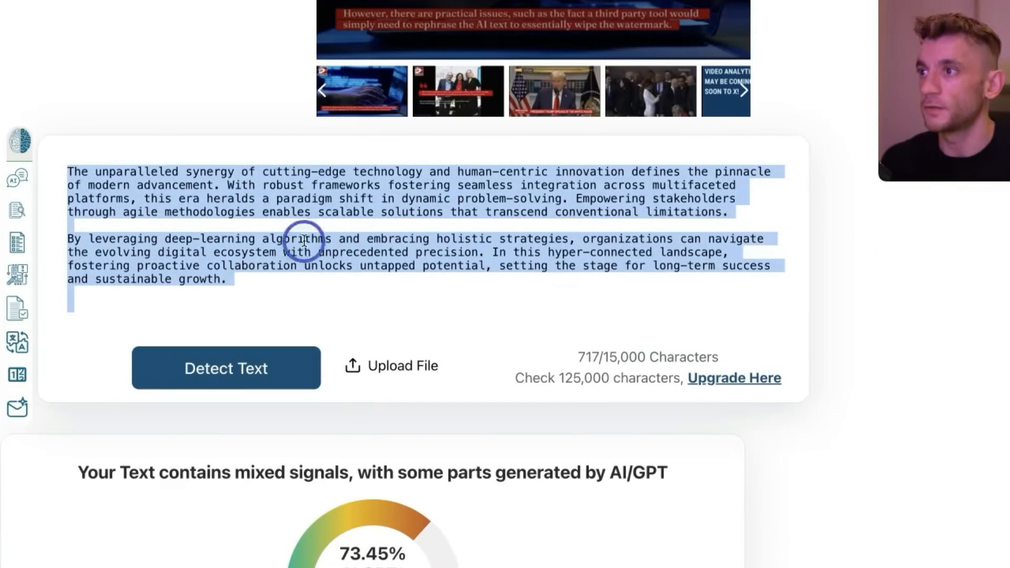
{"action": "key", "text": "ctrl+v"}
{"action": "scroll", "coordinate": [290, 427], "scroll_direction": "down", "scroll_amount": 3}
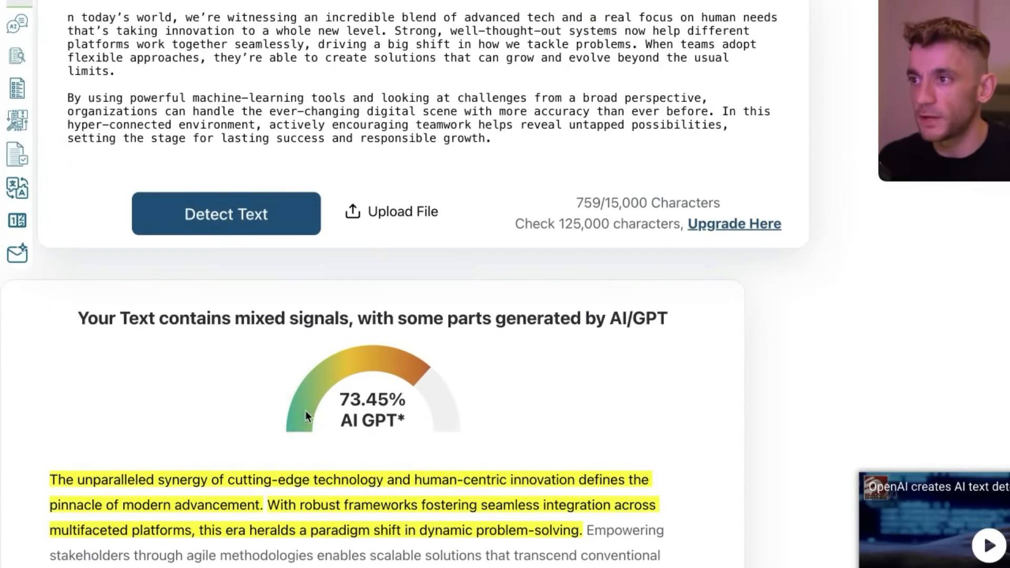
{"action": "double_click", "coordinate": [404, 399]}
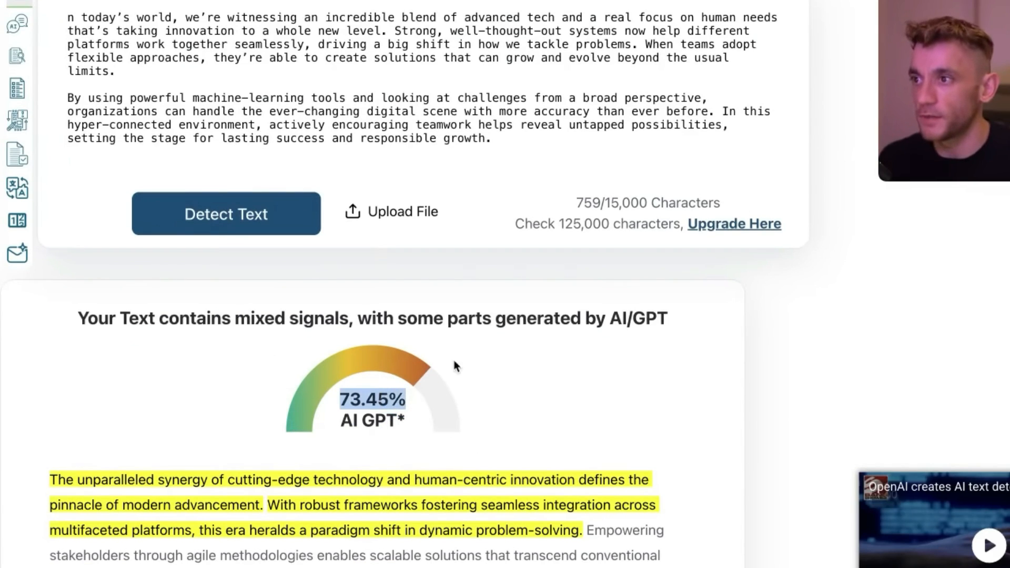
{"action": "scroll", "coordinate": [347, 355], "scroll_direction": "up", "scroll_amount": 3}
{"action": "left_click", "coordinate": [223, 313]}
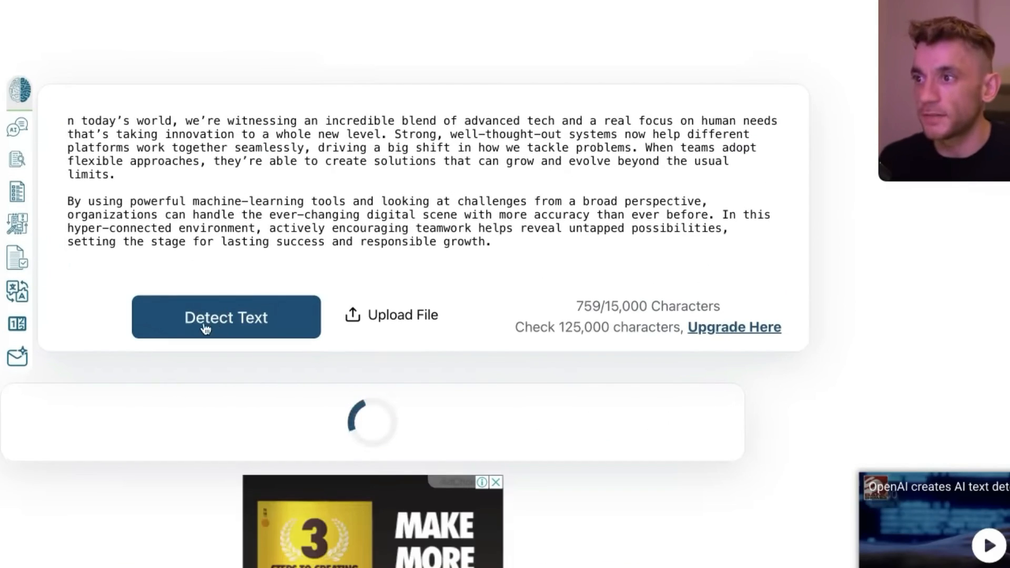
{"action": "scroll", "coordinate": [273, 342], "scroll_direction": "down", "scroll_amount": 3}
{"action": "left_click_drag", "start_coordinate": [268, 290], "coordinate": [527, 326]}
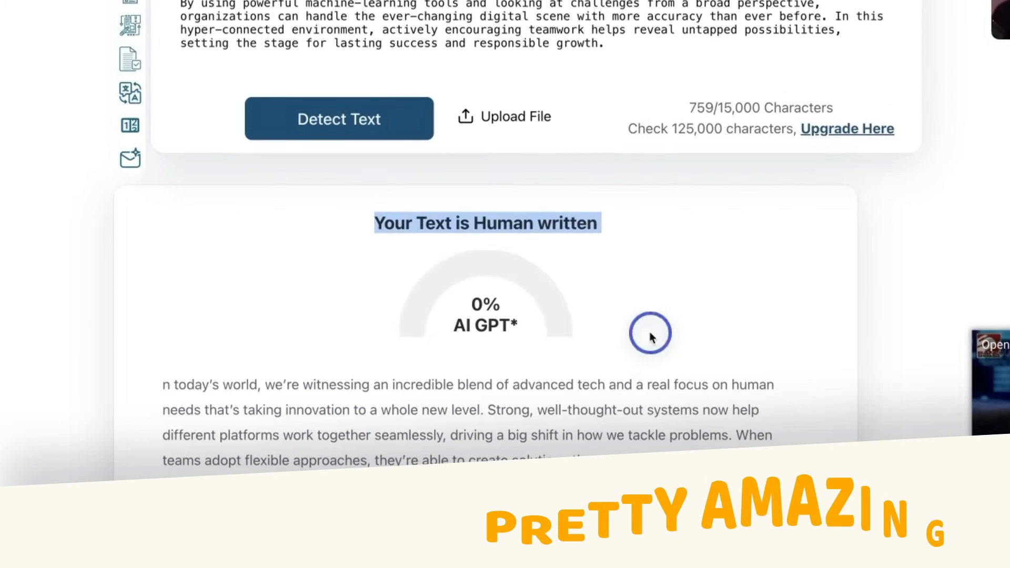
{"action": "scroll", "coordinate": [647, 339], "scroll_direction": "down", "scroll_amount": 3}
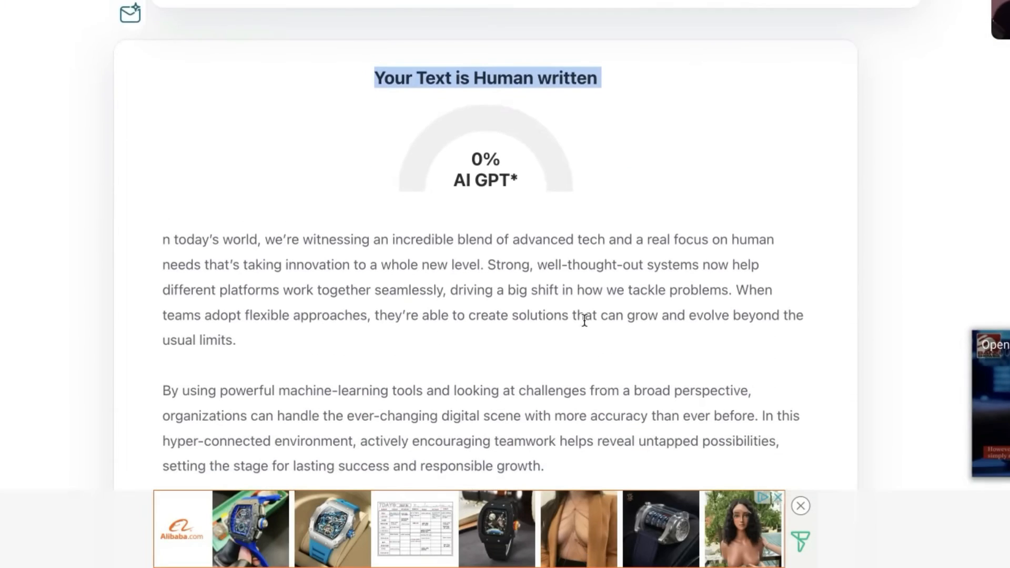
{"action": "scroll", "coordinate": [584, 319], "scroll_direction": "up", "scroll_amount": 3}
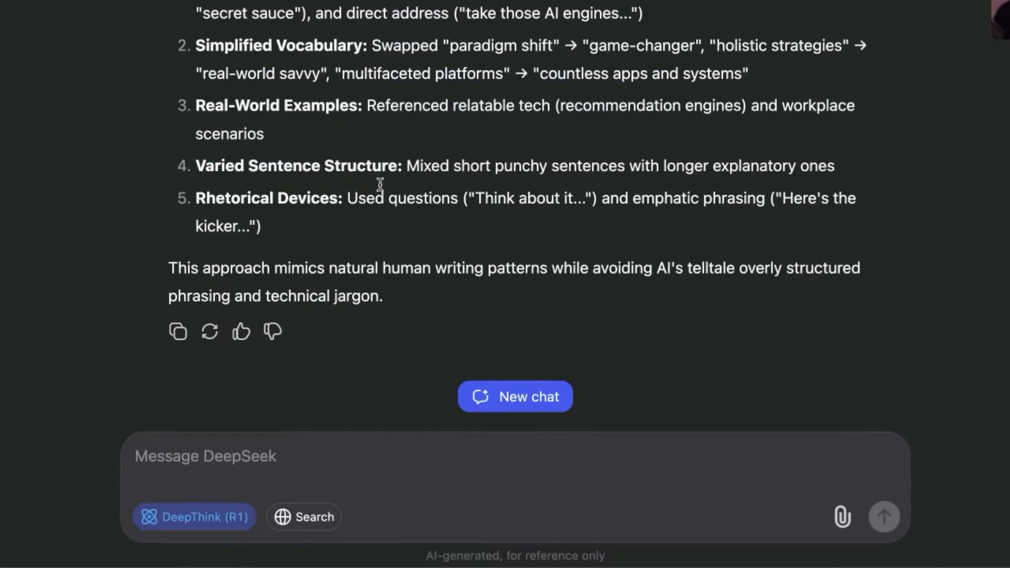
{"action": "scroll", "coordinate": [251, 109], "scroll_direction": "up", "scroll_amount": 5}
{"action": "scroll", "coordinate": [251, 109], "scroll_direction": "up", "scroll_amount": 5}
{"action": "scroll", "coordinate": [251, 109], "scroll_direction": "up", "scroll_amount": 5}
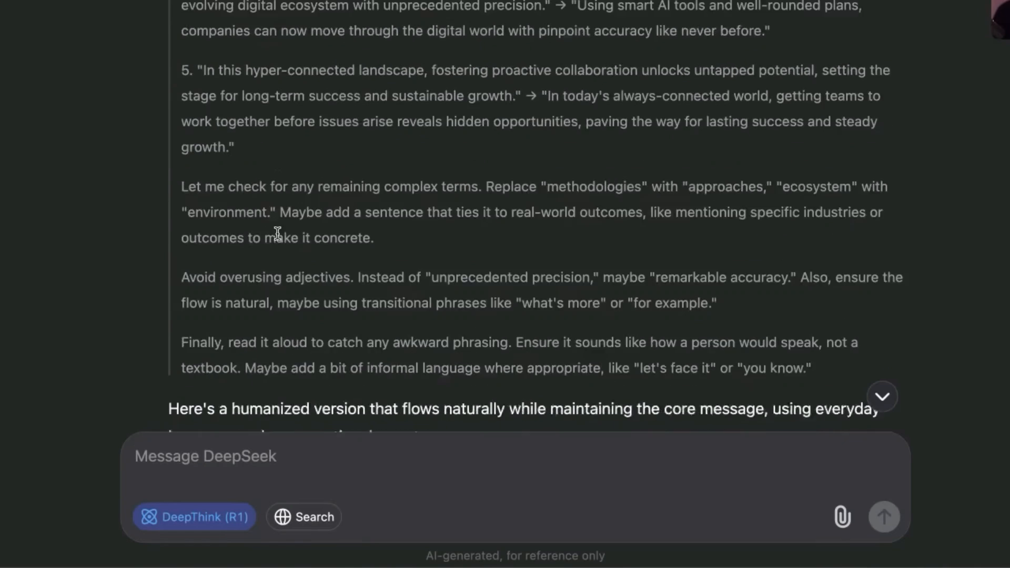
{"action": "scroll", "coordinate": [276, 232], "scroll_direction": "down", "scroll_amount": 5}
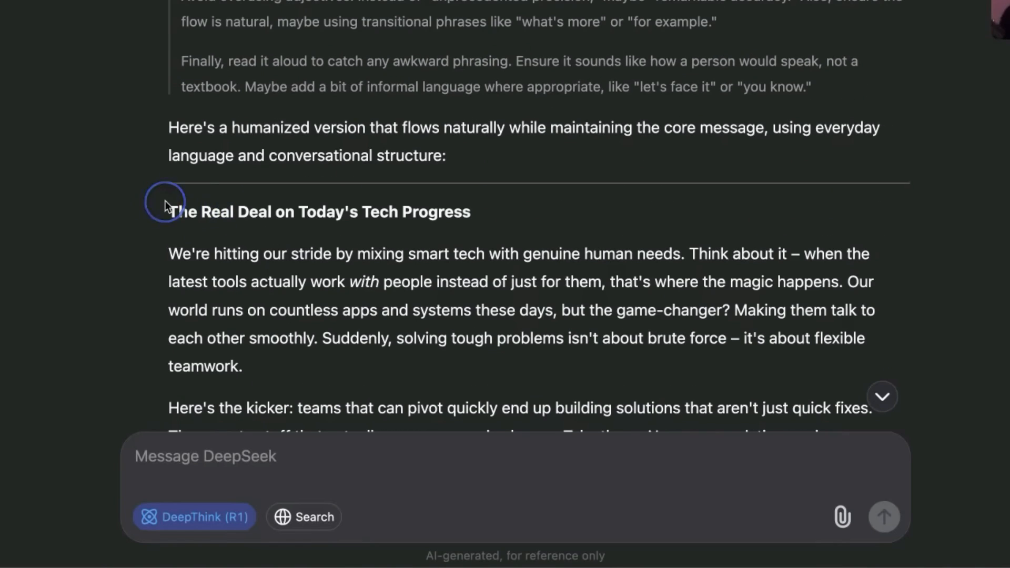
{"action": "scroll", "coordinate": [466, 280], "scroll_direction": "down", "scroll_amount": 15}
{"action": "left_click_drag", "start_coordinate": [166, 207], "coordinate": [434, 300]}
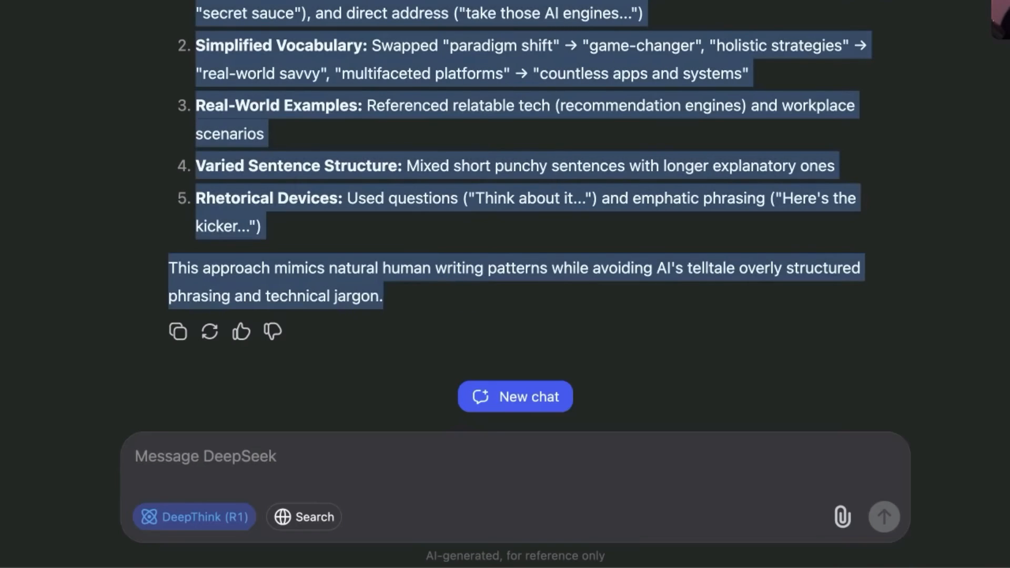
Paste DeepSeek's rewrite into ZeroGPT, run detection and highlight the 'Human written' verdict
{"action": "left_click_drag", "start_coordinate": [374, 212], "coordinate": [366, 214]}
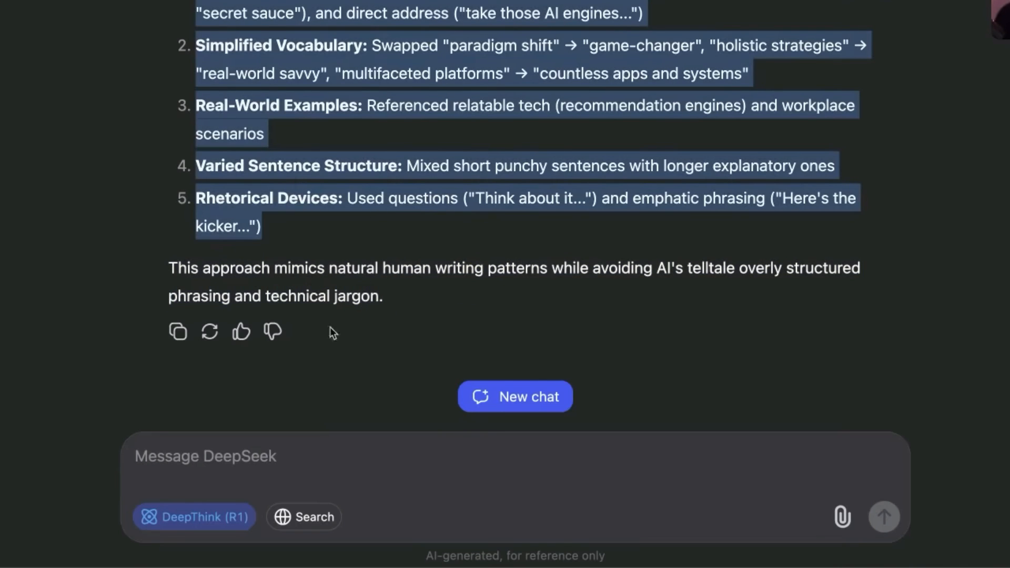
{"action": "key", "text": "ctrl+a"}
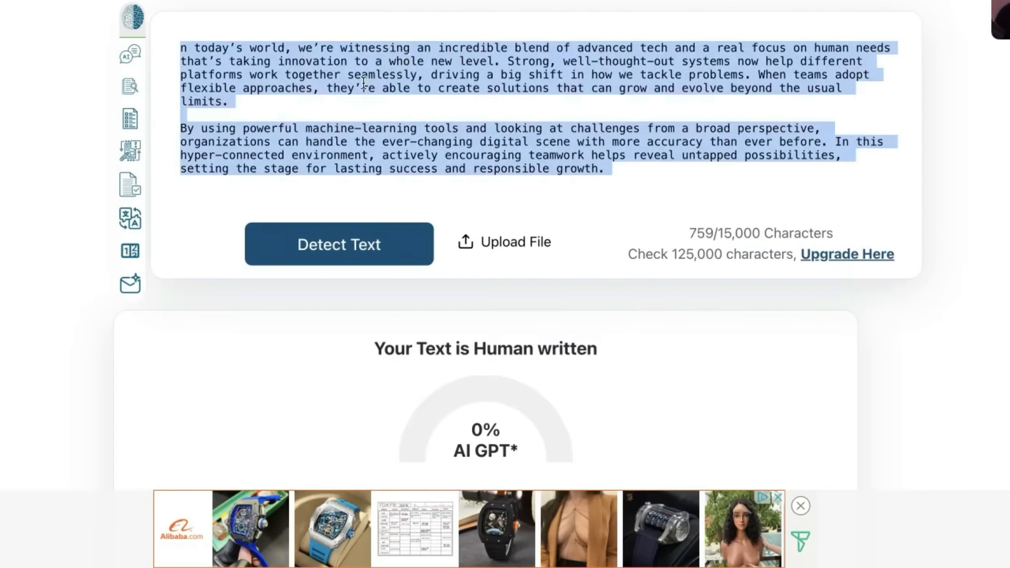
{"action": "key", "text": "ctrl+v"}
{"action": "left_click", "coordinate": [324, 244]}
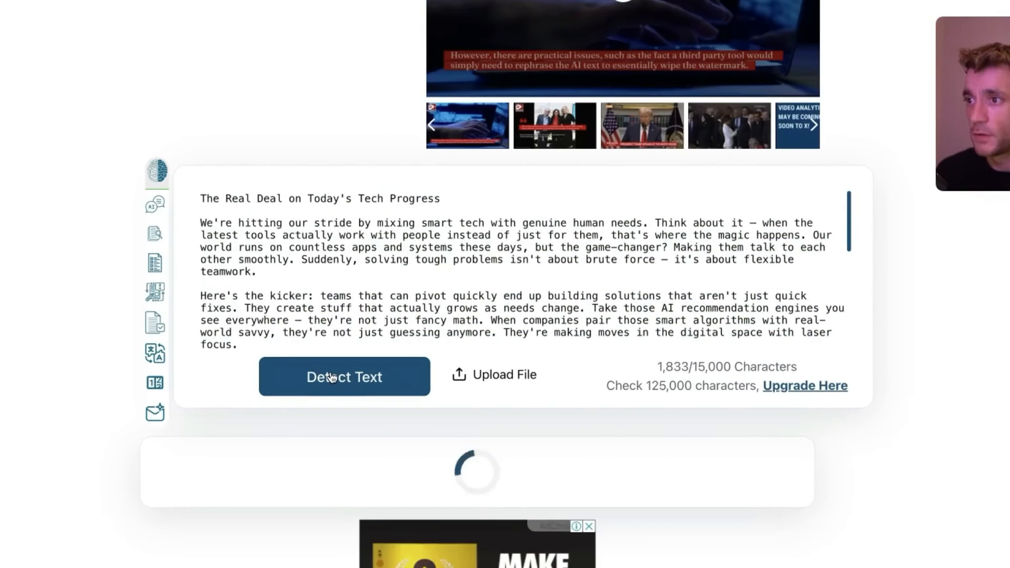
{"action": "scroll", "coordinate": [406, 401], "scroll_direction": "down", "scroll_amount": 5}
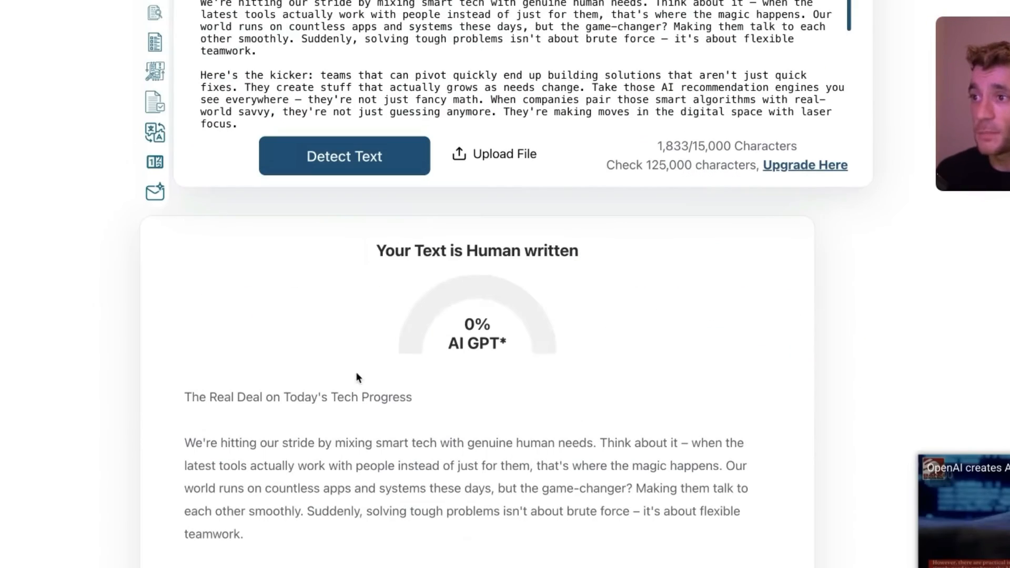
{"action": "triple_click", "coordinate": [535, 261]}
{"action": "scroll", "coordinate": [577, 338], "scroll_direction": "down", "scroll_amount": 4}
{"action": "scroll", "coordinate": [571, 384], "scroll_direction": "down", "scroll_amount": 5}
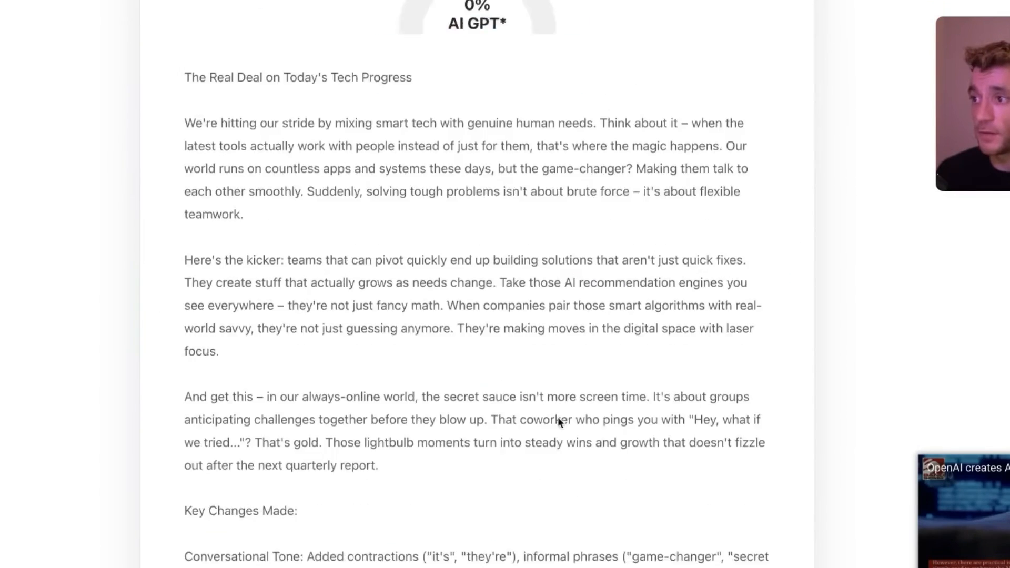
{"action": "scroll", "coordinate": [559, 421], "scroll_direction": "up", "scroll_amount": 1}
{"action": "scroll", "coordinate": [546, 422], "scroll_direction": "up", "scroll_amount": 2}
{"action": "scroll", "coordinate": [446, 149], "scroll_direction": "up", "scroll_amount": 2}
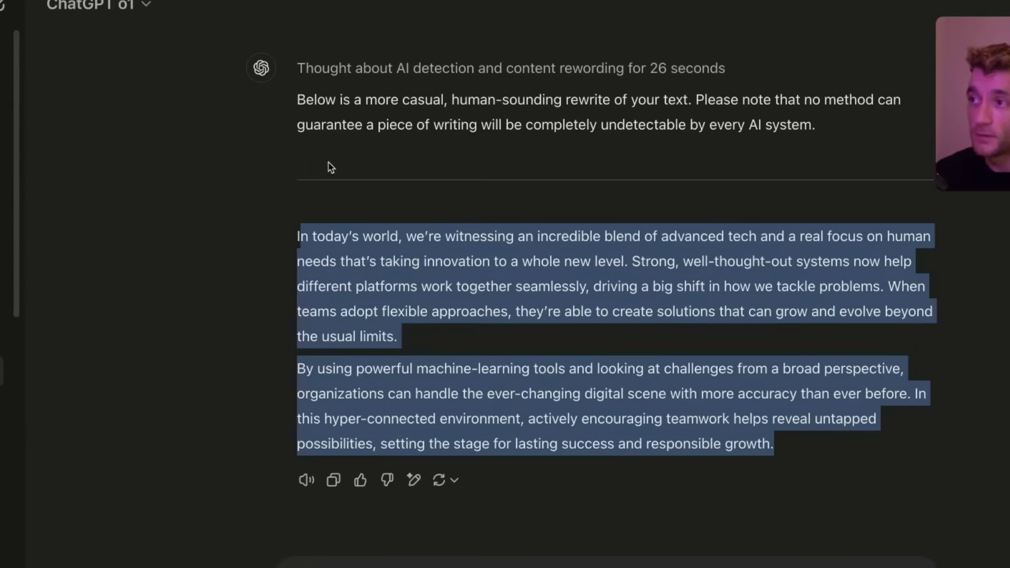
{"action": "left_click", "coordinate": [330, 168]}
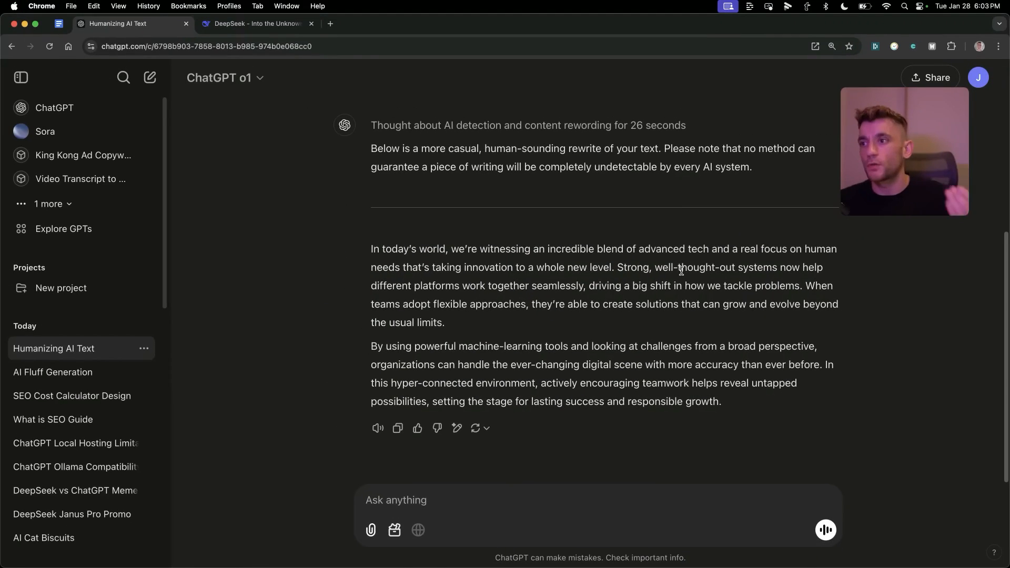
{"action": "scroll", "coordinate": [514, 288], "scroll_direction": "up", "scroll_amount": 5}
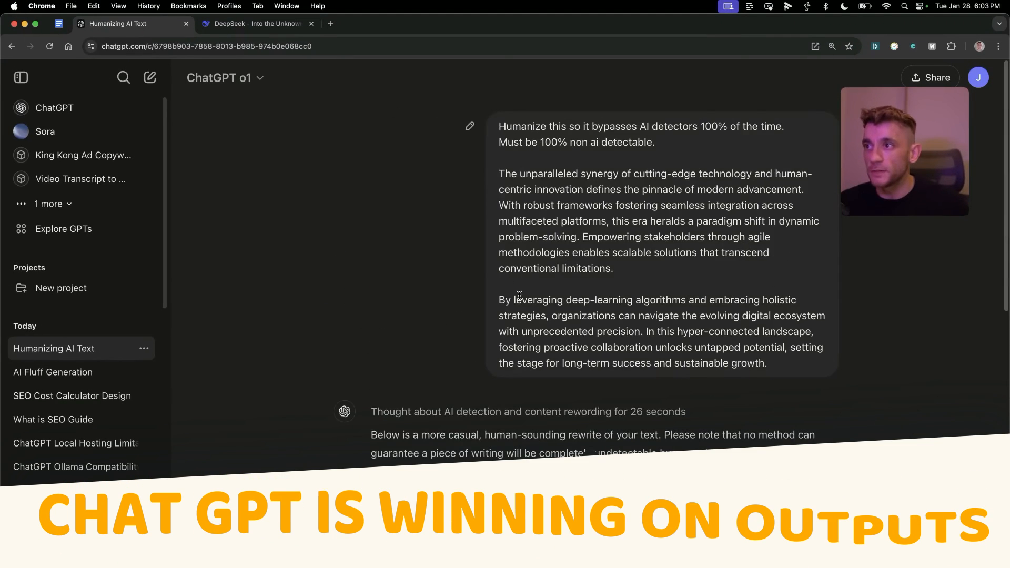
{"action": "scroll", "coordinate": [544, 314], "scroll_direction": "down", "scroll_amount": 5}
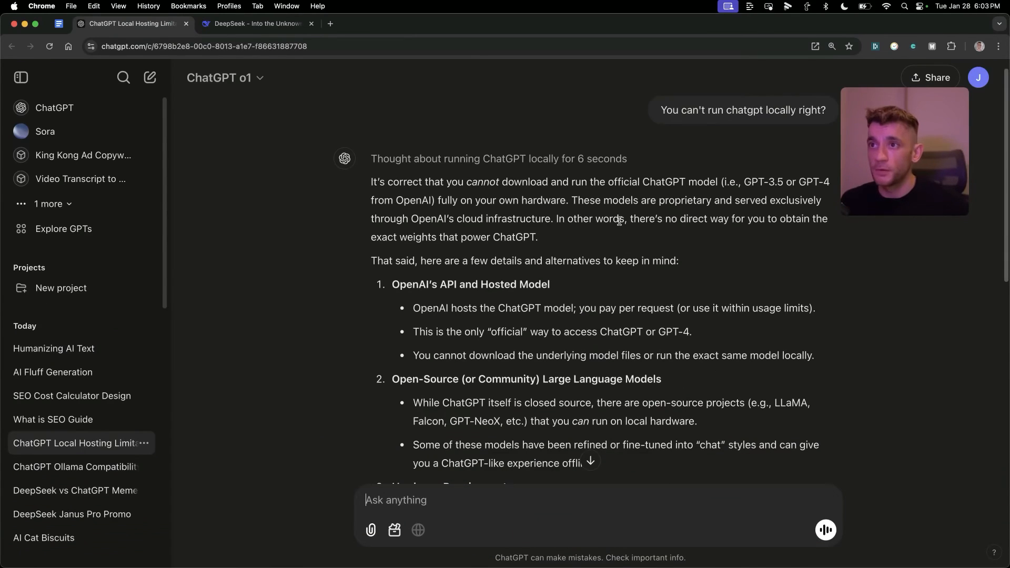
{"action": "scroll", "coordinate": [440, 231], "scroll_direction": "down", "scroll_amount": 1}
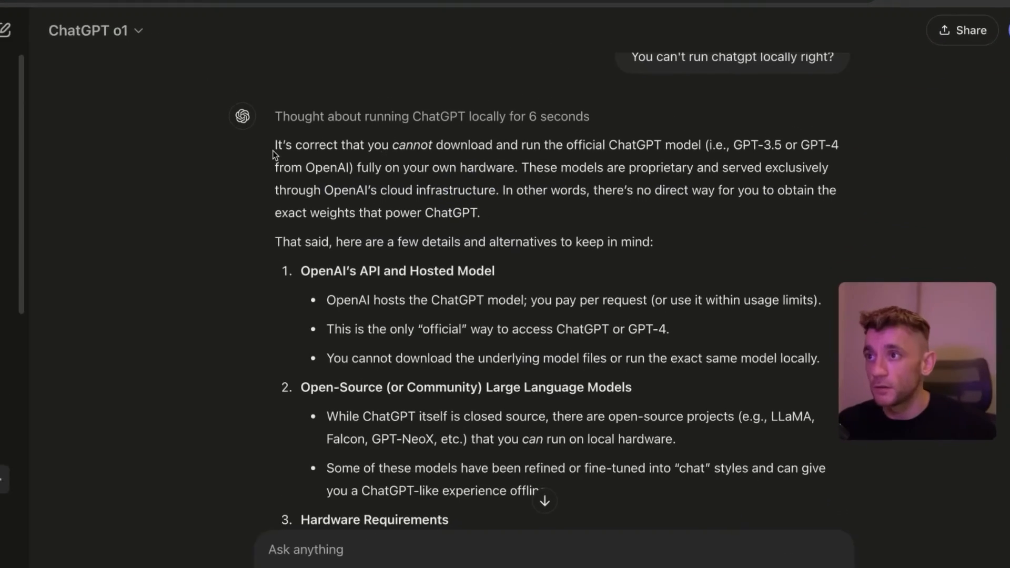
Highlight the reply sentences saying ChatGPT can't be downloaded and is a proprietary cloud-served model
{"action": "left_click_drag", "start_coordinate": [371, 171], "coordinate": [622, 173]}
{"action": "mouse_move", "coordinate": [561, 132]}
{"action": "left_mouse_down"}
{"action": "mouse_move", "coordinate": [696, 135]}
{"action": "mouse_move", "coordinate": [677, 190]}
{"action": "mouse_move", "coordinate": [413, 197]}
{"action": "left_mouse_up"}
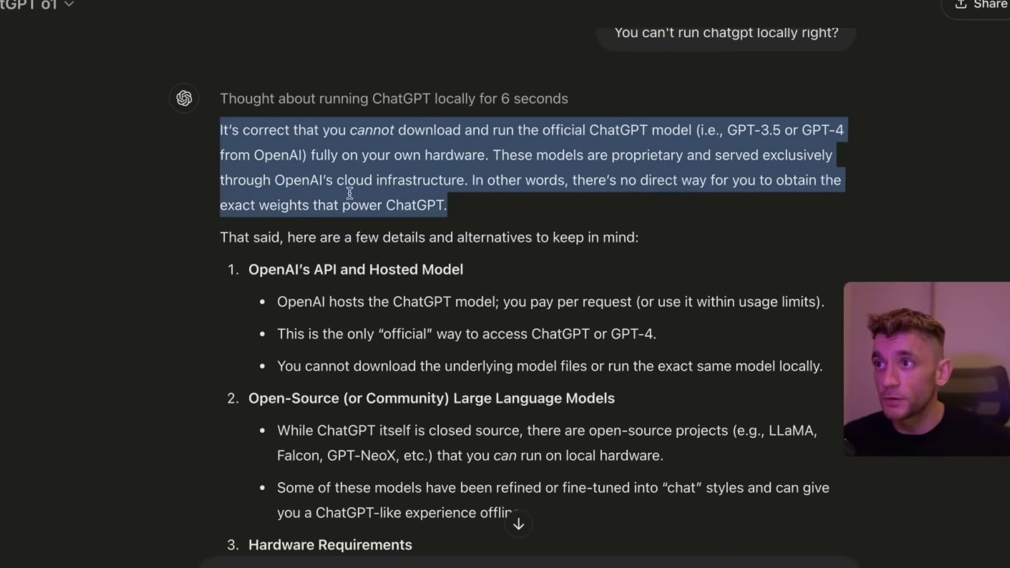
{"action": "left_click", "coordinate": [536, 189]}
{"action": "left_click_drag", "start_coordinate": [476, 155], "coordinate": [455, 178]}
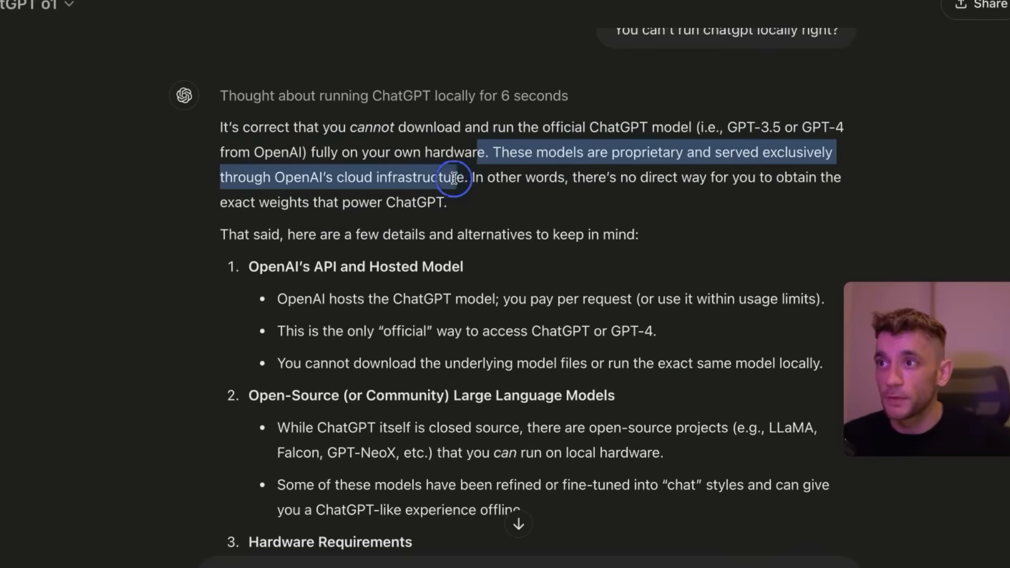
{"action": "left_click", "coordinate": [489, 221]}
{"action": "scroll", "coordinate": [514, 419], "scroll_direction": "down", "scroll_amount": 2}
{"action": "scroll", "coordinate": [505, 442], "scroll_direction": "down", "scroll_amount": 8}
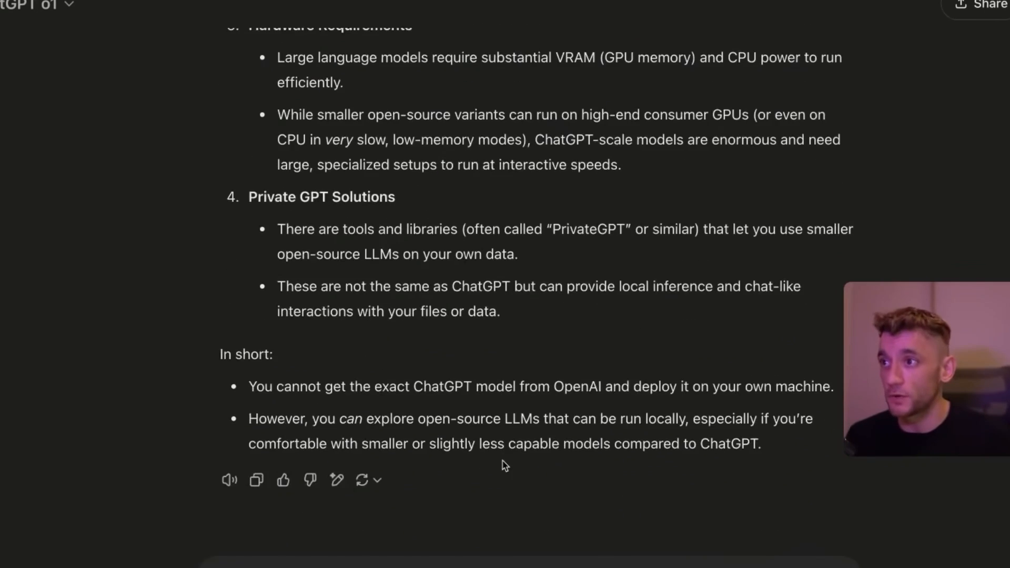
{"action": "scroll", "coordinate": [503, 466], "scroll_direction": "up", "scroll_amount": 10}
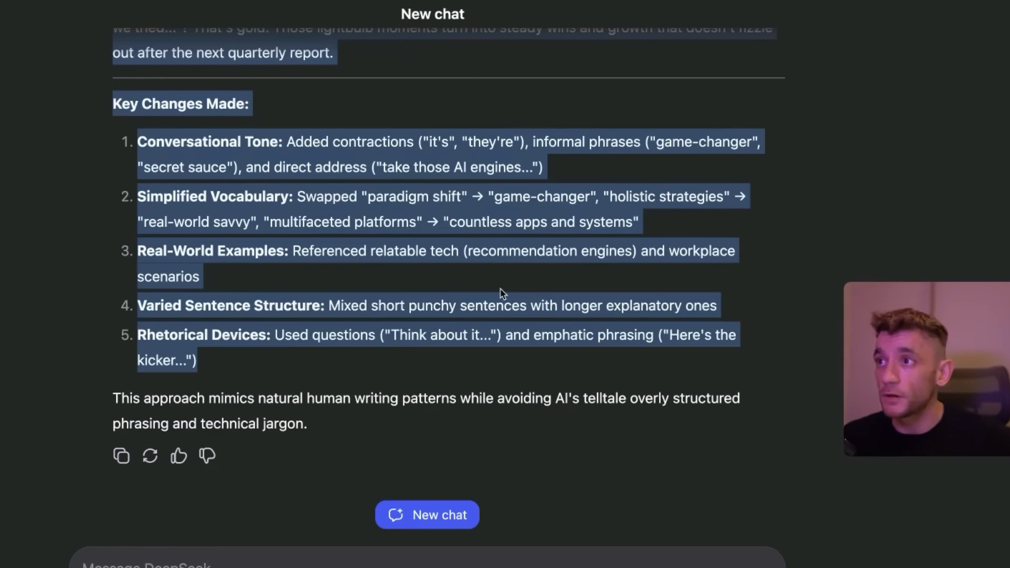
Launch Ollama and find the deepseek-r1 model page in the ollama.com library
{"action": "left_click", "coordinate": [501, 294]}
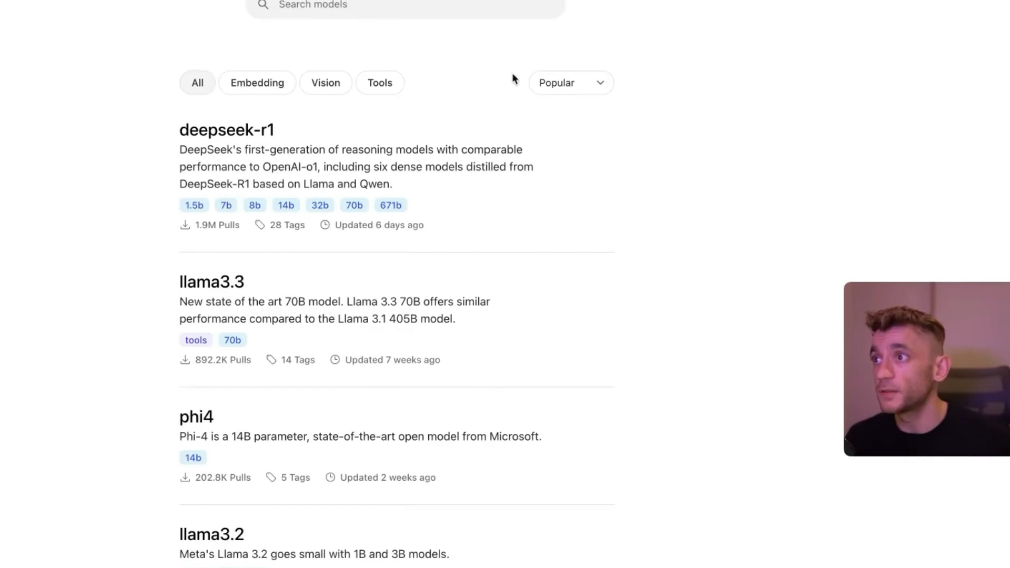
{"action": "left_click", "coordinate": [244, 136]}
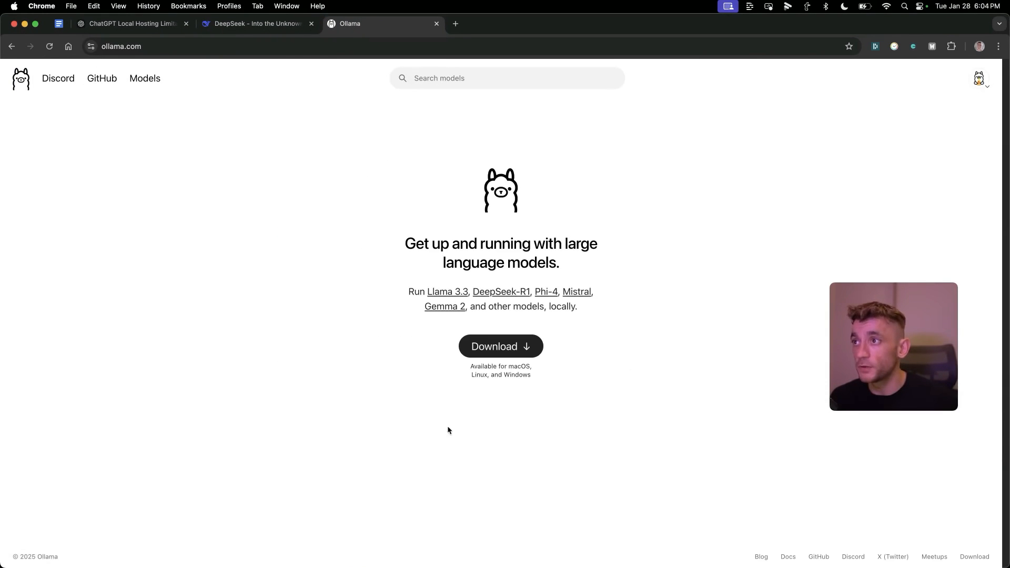
{"action": "type", "text": "ol"}
{"action": "key", "text": "Return"}
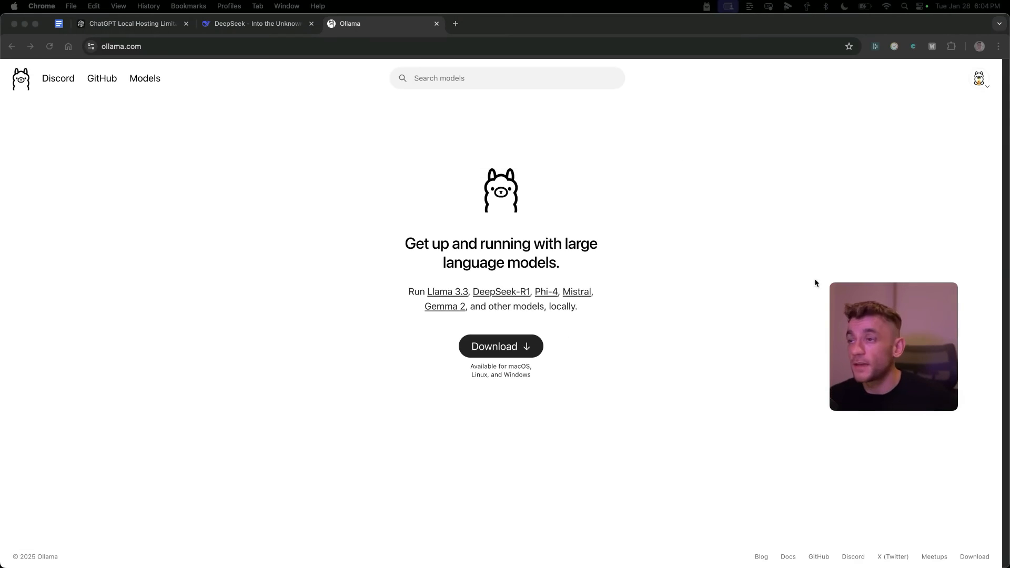
{"action": "left_click", "coordinate": [727, 101]}
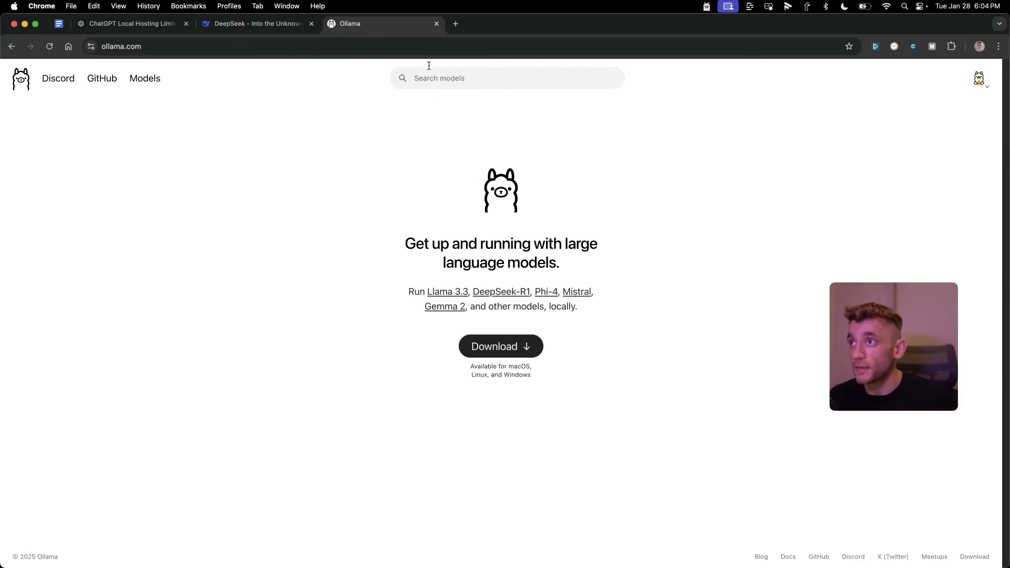
{"action": "left_click", "coordinate": [460, 79]}
{"action": "type", "text": "de"}
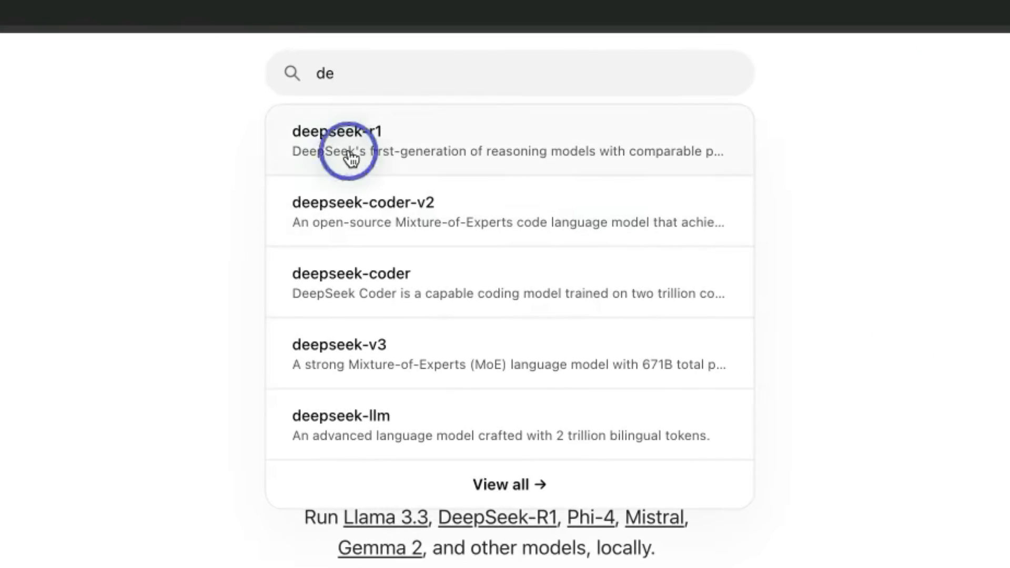
{"action": "left_click", "coordinate": [349, 158]}
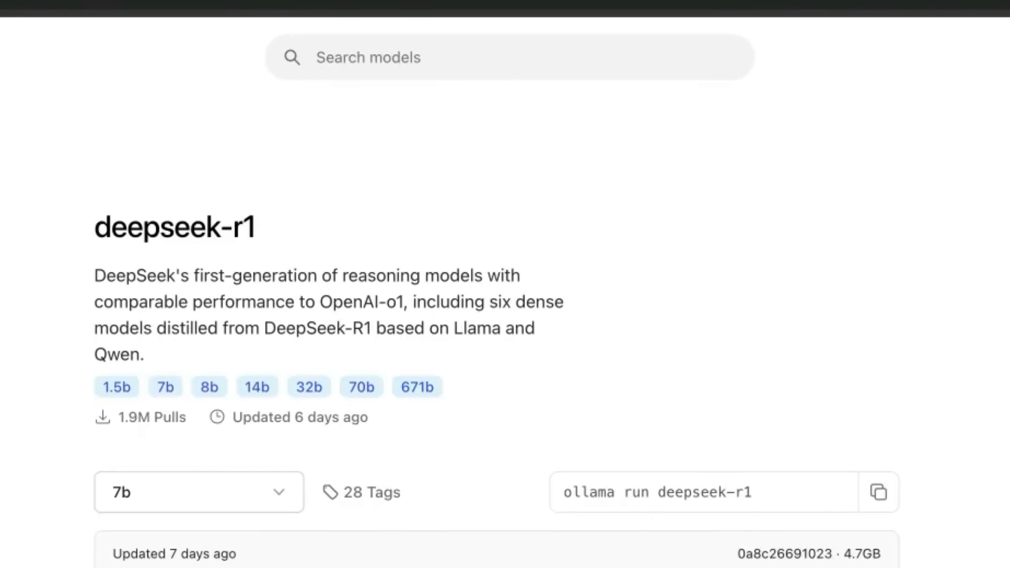
{"action": "scroll", "coordinate": [444, 310], "scroll_direction": "down", "scroll_amount": 5}
Copy the 'ollama run deepseek-r1' command and launch Terminal via Spotlight
{"action": "left_click", "coordinate": [878, 318]}
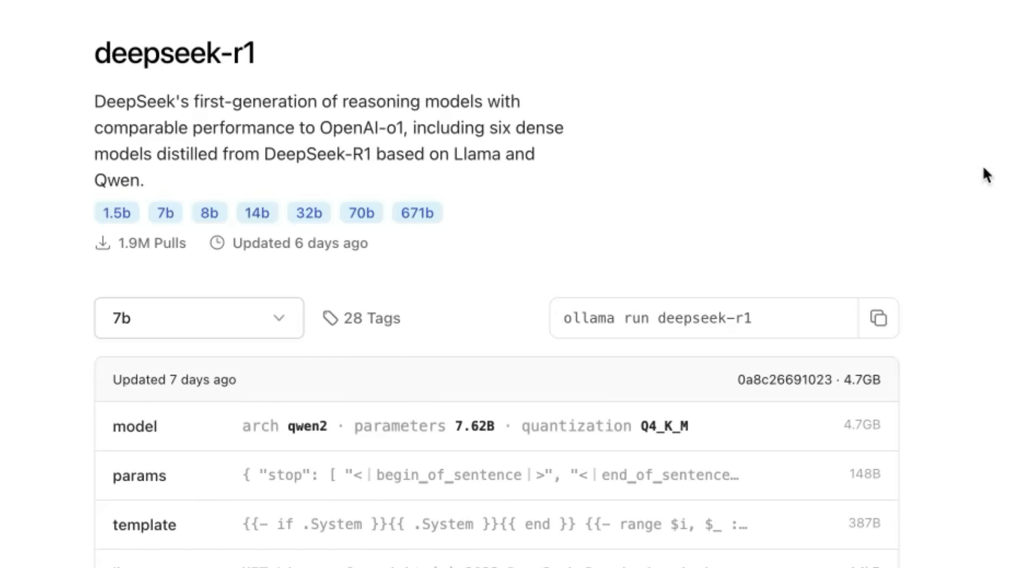
{"action": "key", "text": "super+space"}
{"action": "type", "text": "terminal"}
{"action": "key", "text": "Return"}
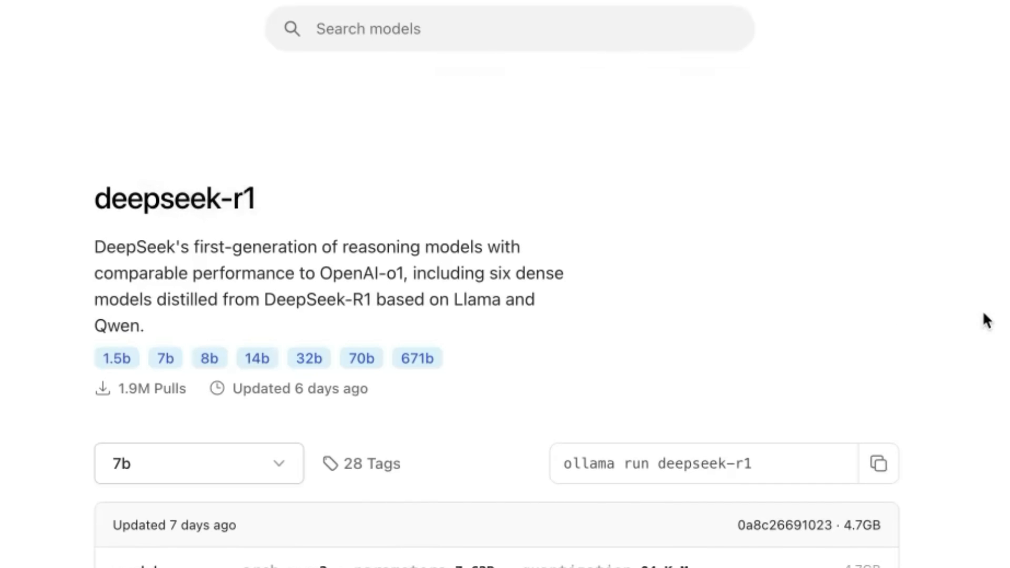
Run 'ollama run deepseek-r1' locally with larger text and ask 'what model are you?'
{"action": "key", "text": "super+v"}
{"action": "key", "text": "Return"}
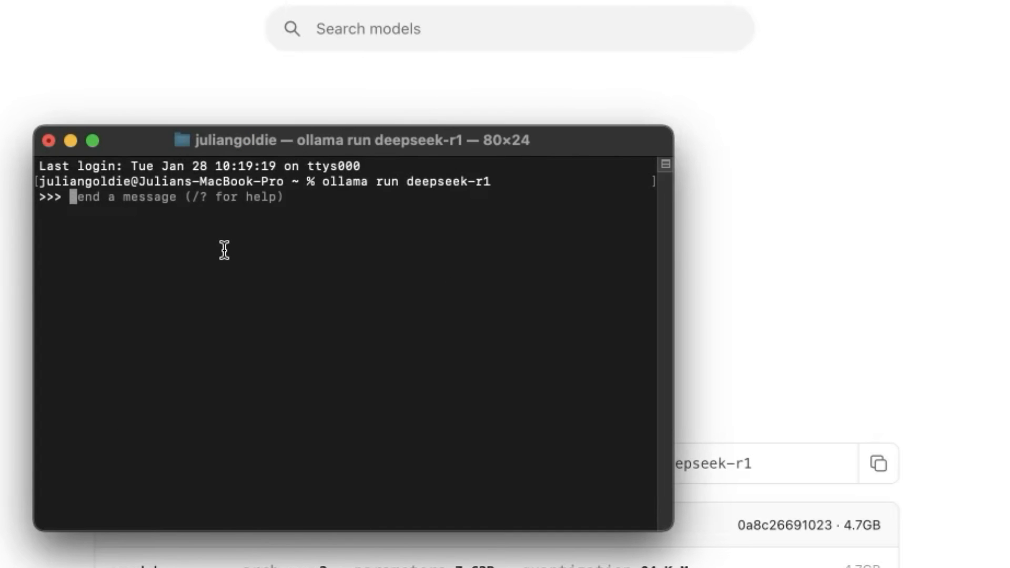
{"action": "key", "text": "super+plus"}
{"action": "key", "text": "super+plus"}
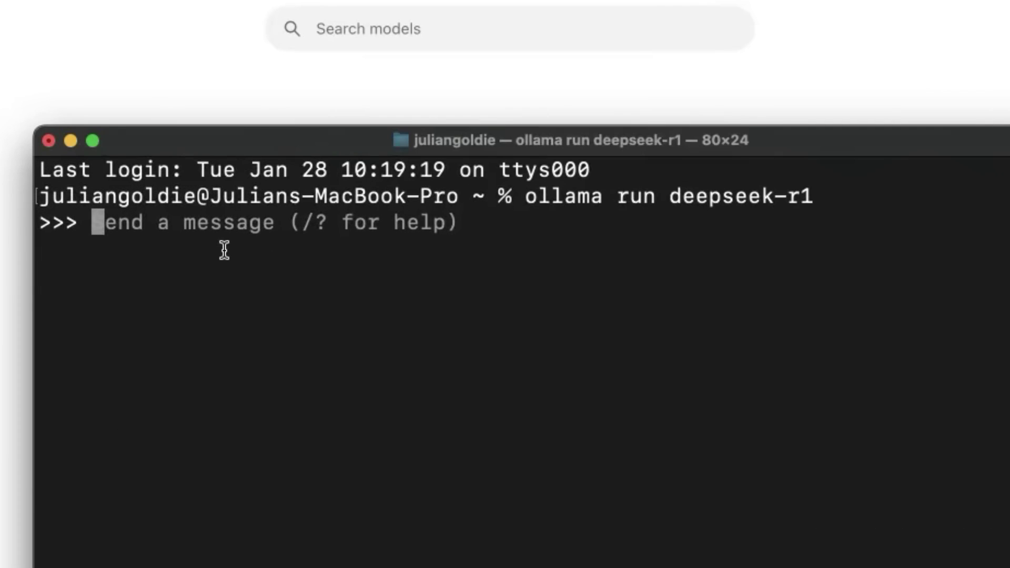
{"action": "type", "text": "what model are you?"}
{"action": "key", "text": "Return"}
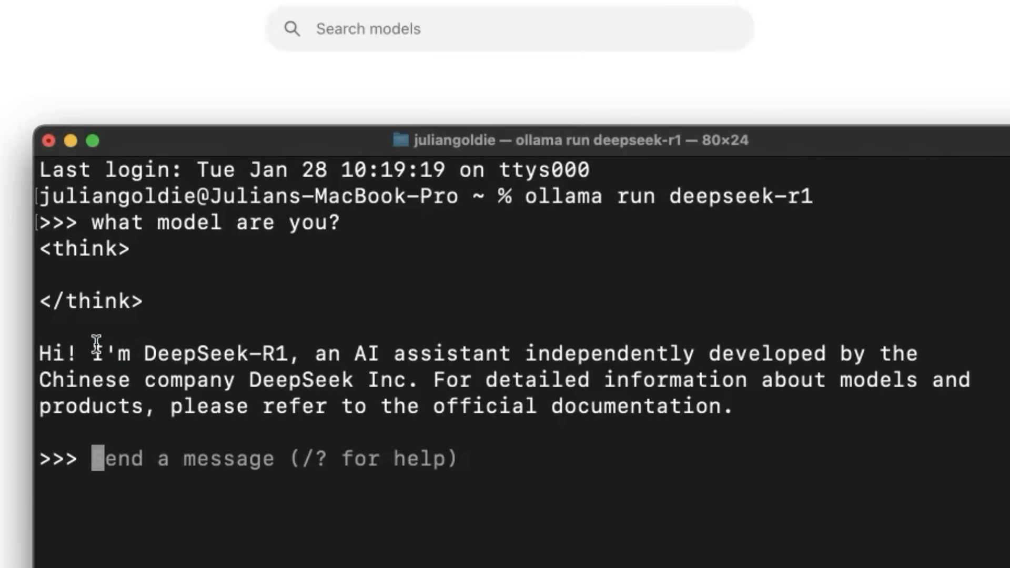
Highlight the reply identifying itself as DeepSeek-R1, close Terminal and return to the DeepSeek chat
{"action": "mouse_move", "coordinate": [94, 353]}
{"action": "left_mouse_down"}
{"action": "mouse_move", "coordinate": [575, 354]}
{"action": "mouse_move", "coordinate": [738, 405]}
{"action": "left_mouse_up"}
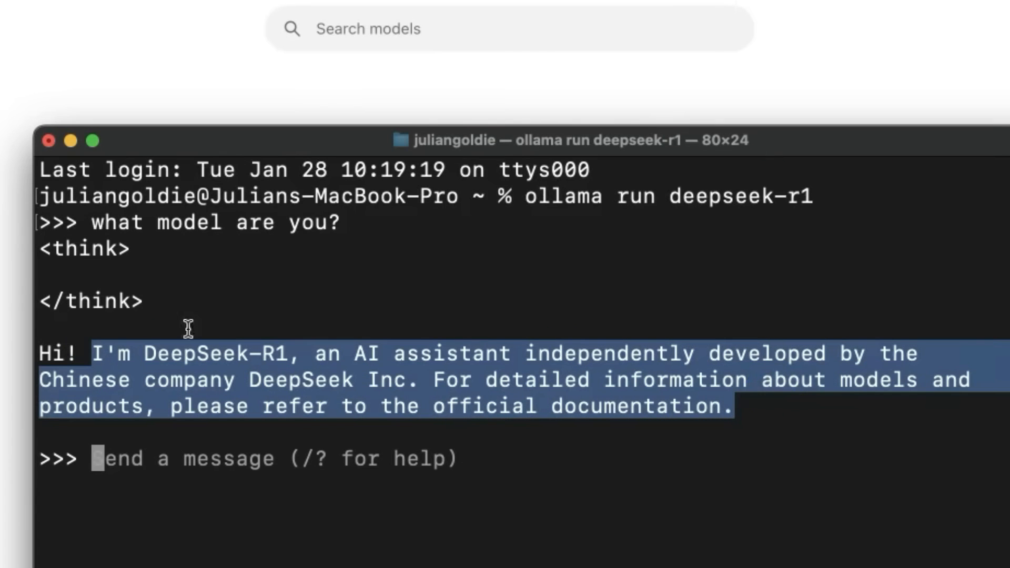
{"action": "left_click", "coordinate": [48, 141]}
{"action": "left_click", "coordinate": [246, 24]}
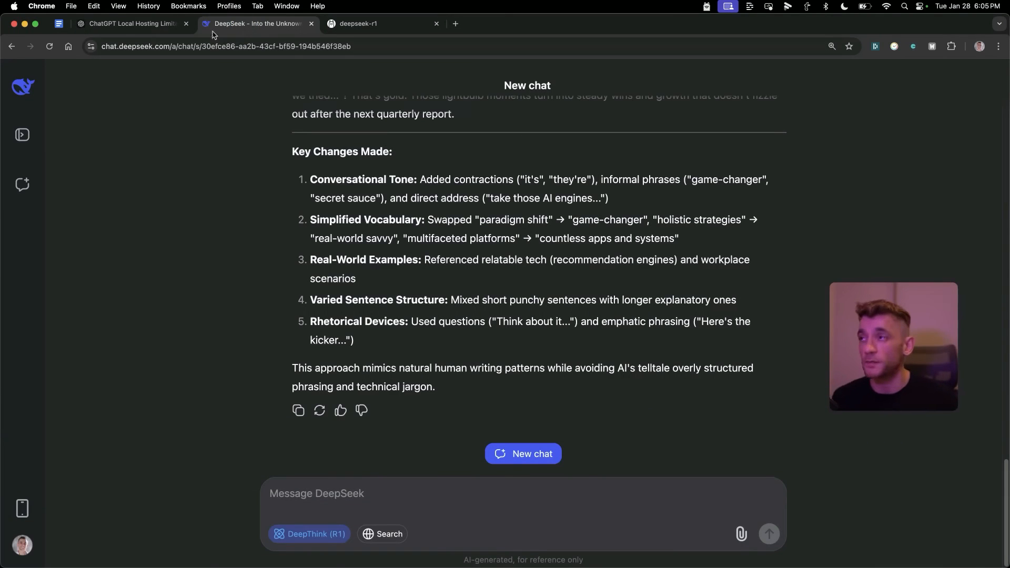
Return to the ChatGPT local-hosting conversation tab
{"action": "left_click", "coordinate": [132, 24]}
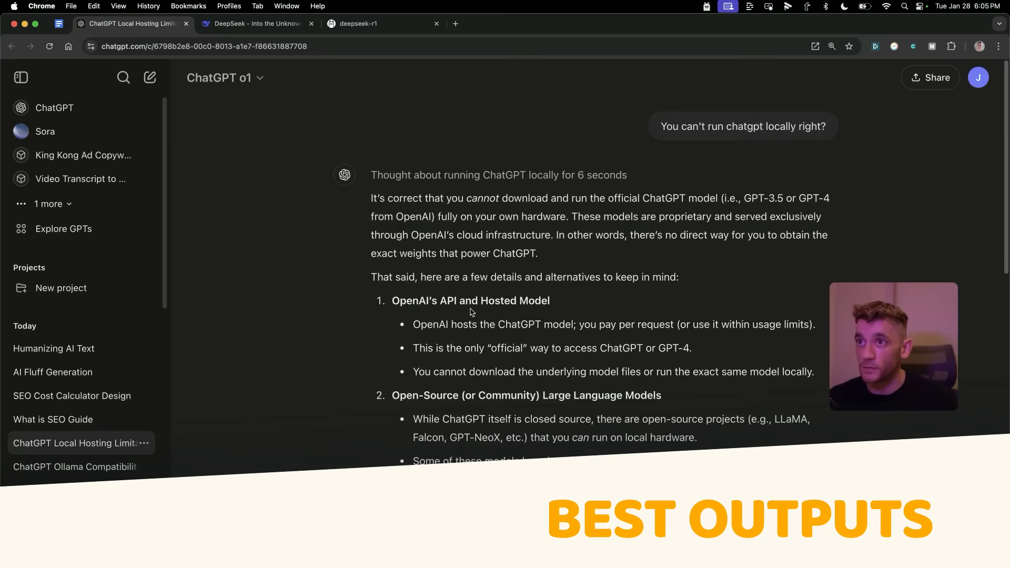
{"action": "scroll", "coordinate": [472, 313], "scroll_direction": "down", "scroll_amount": 10}
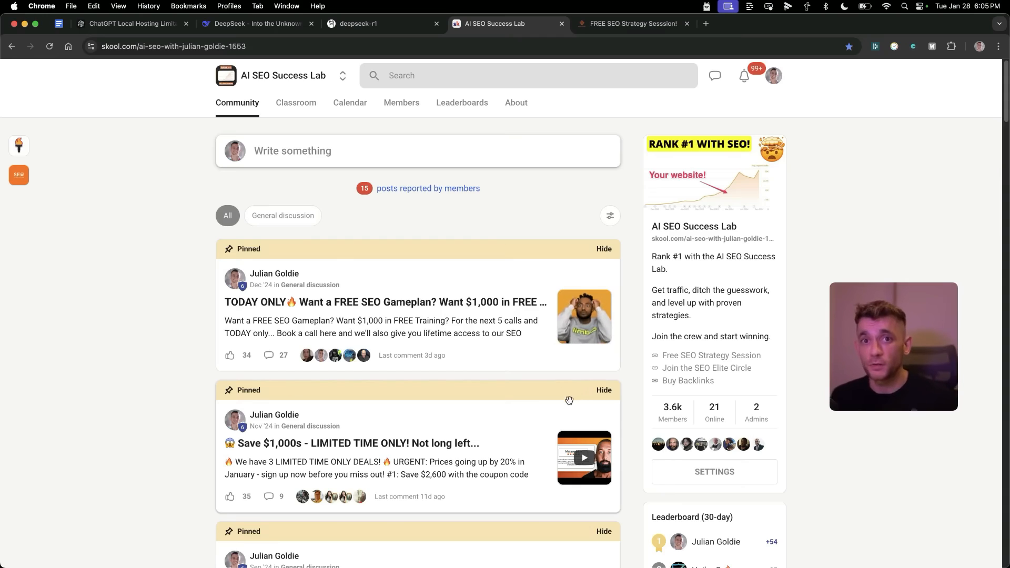
{"action": "scroll", "coordinate": [569, 400], "scroll_direction": "down", "scroll_amount": 10}
{"action": "scroll", "coordinate": [378, 339], "scroll_direction": "down", "scroll_amount": 5}
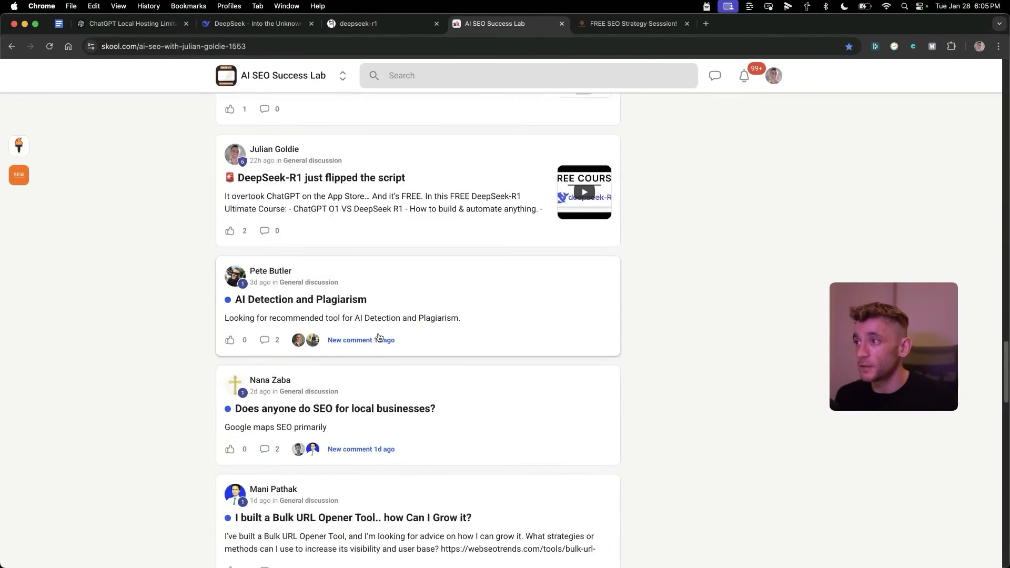
{"action": "scroll", "coordinate": [378, 338], "scroll_direction": "up", "scroll_amount": 15}
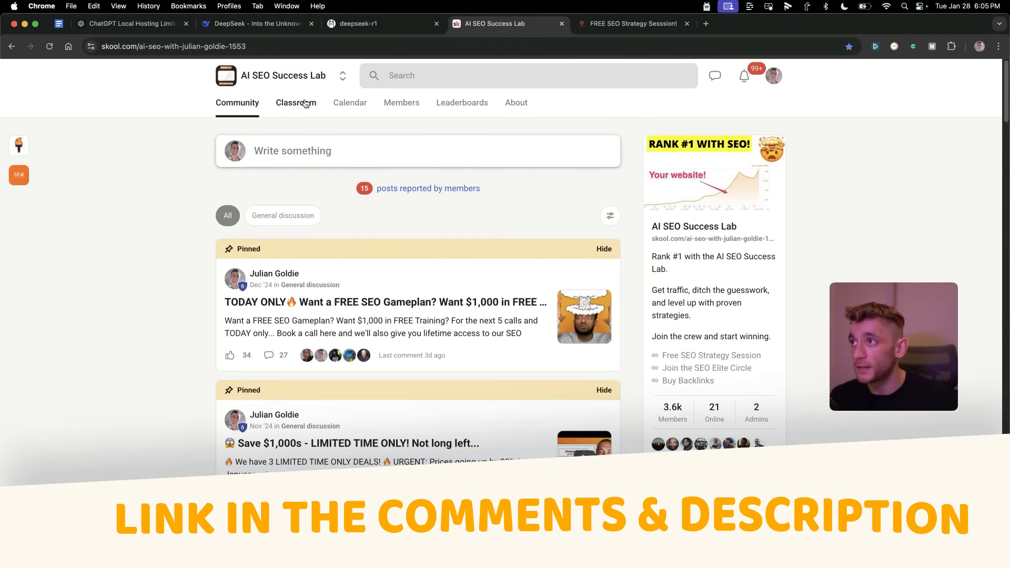
View the Skool Classroom course library, then switch to the FREE SEO Strategy Session page
{"action": "left_click", "coordinate": [305, 104]}
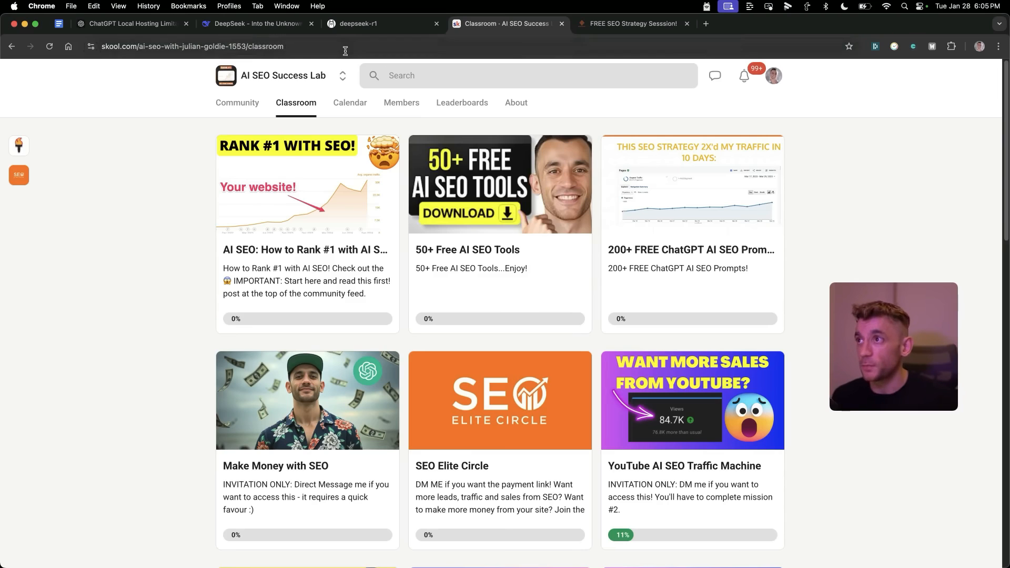
{"action": "left_click", "coordinate": [631, 23]}
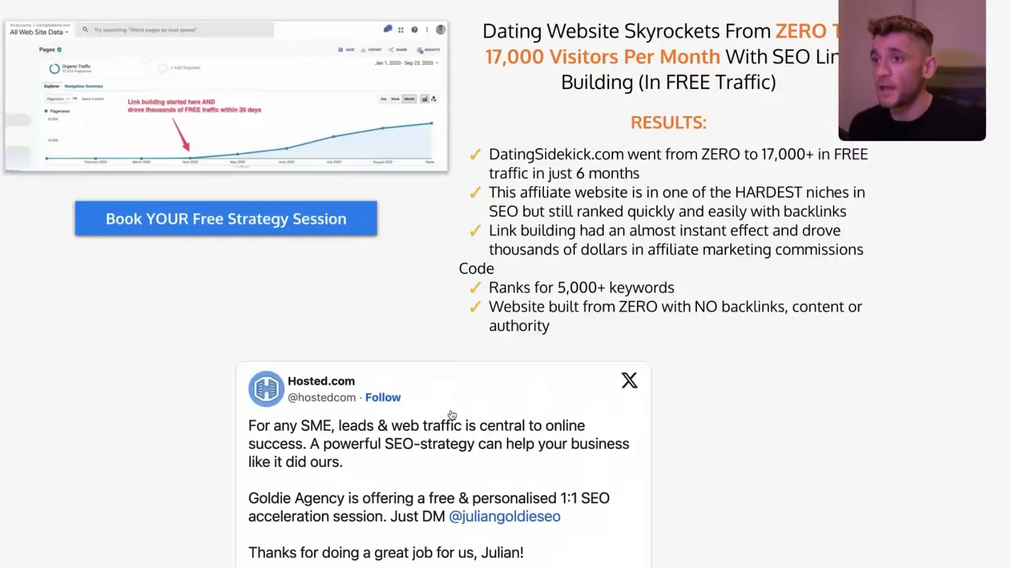
{"action": "scroll", "coordinate": [451, 418], "scroll_direction": "down", "scroll_amount": 10}
{"action": "scroll", "coordinate": [506, 454], "scroll_direction": "down", "scroll_amount": 10}
{"action": "scroll", "coordinate": [506, 453], "scroll_direction": "down", "scroll_amount": 3}
{"action": "scroll", "coordinate": [501, 466], "scroll_direction": "down", "scroll_amount": 3}
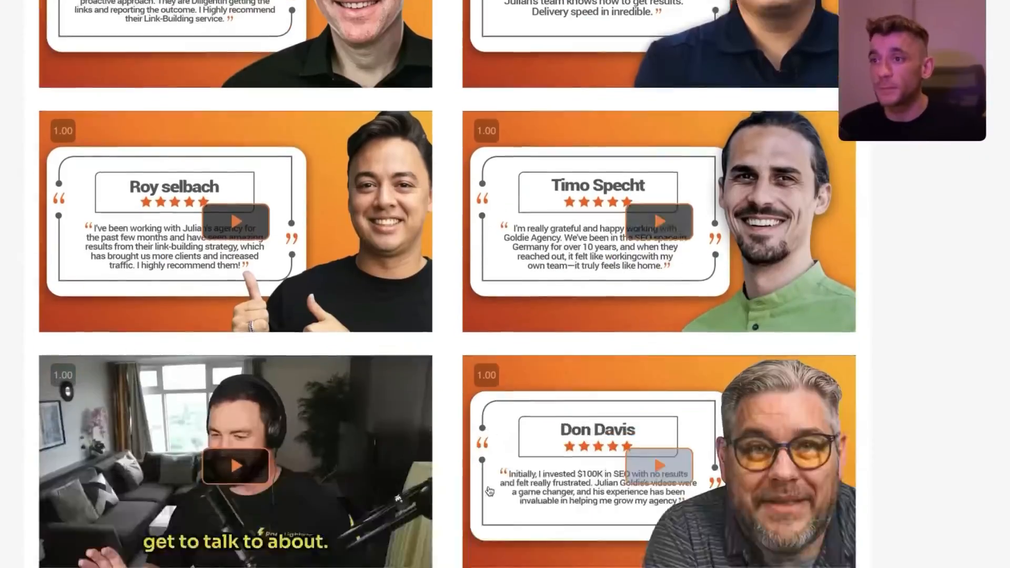